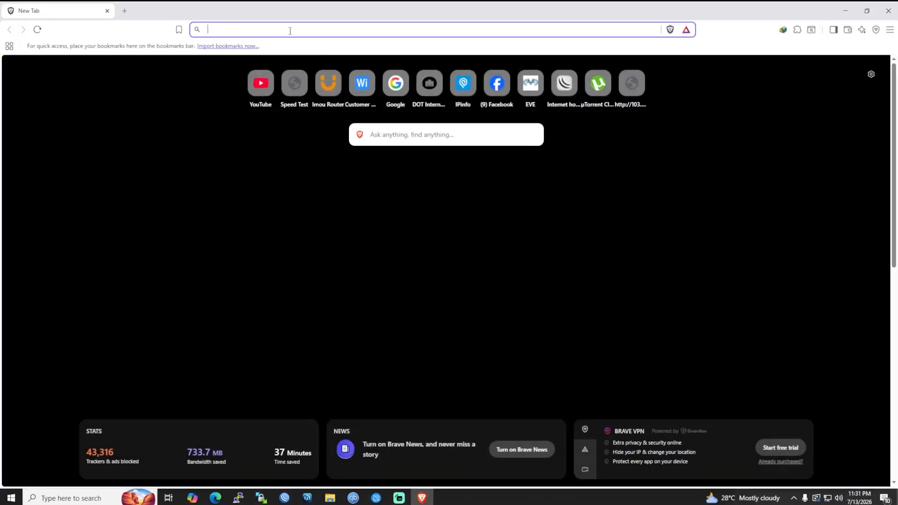
Search gns3 to load the GNS3 download page at gns3.com/software/download.
type("gns3.com/software/download")
key("Return")
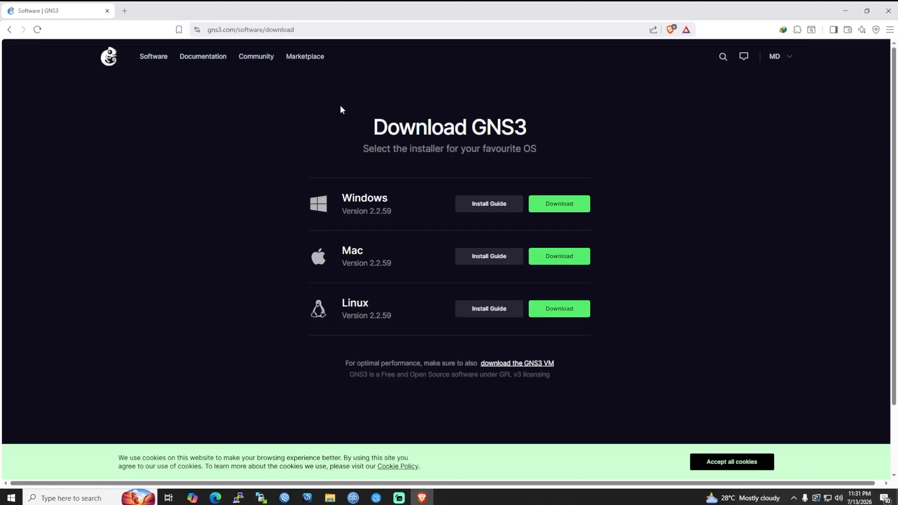
Accept all cookies on gns3.com.
left_click(790, 54)
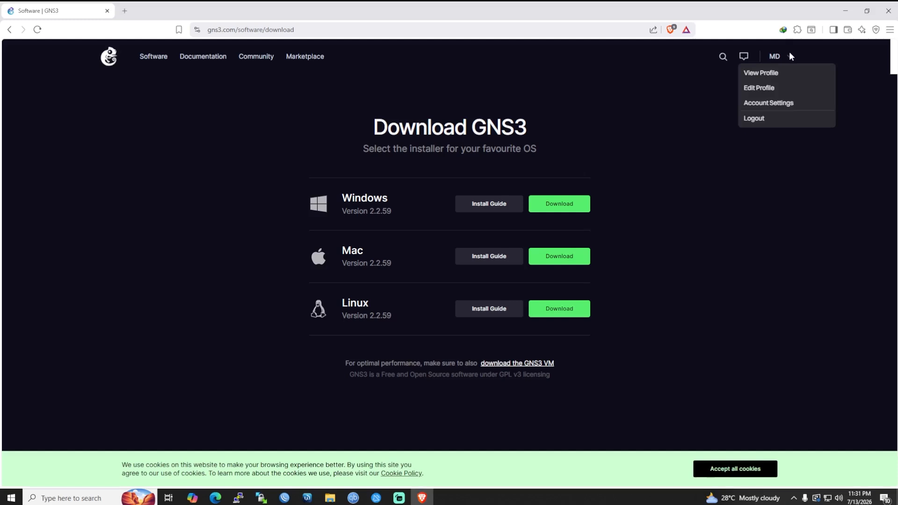
left_click(781, 55)
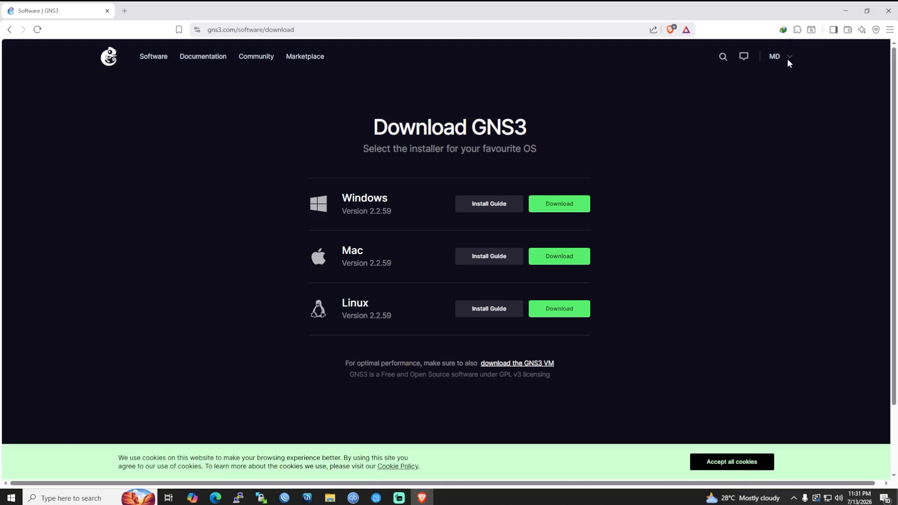
left_click(738, 466)
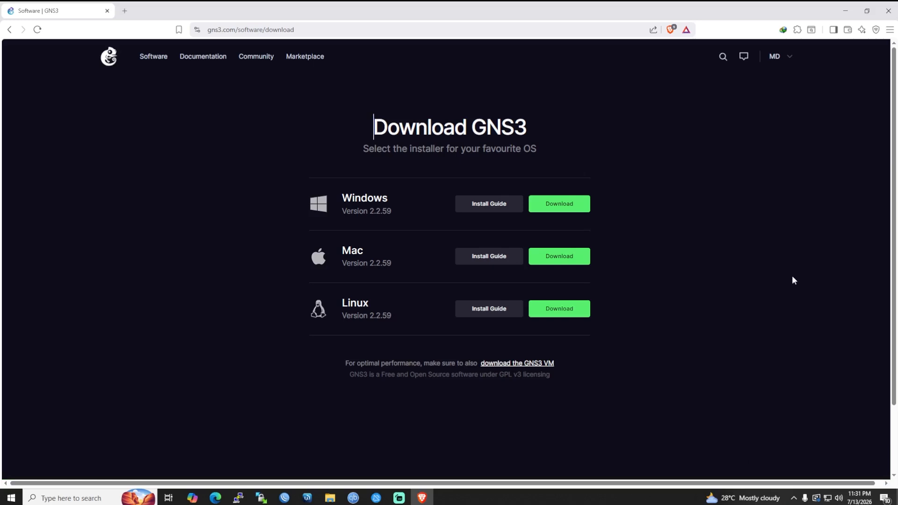
left_click(787, 57)
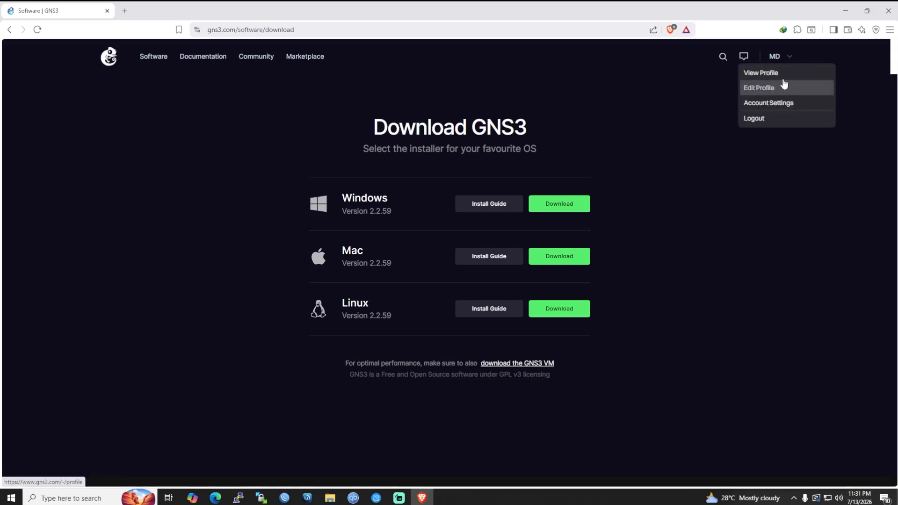
left_click(788, 245)
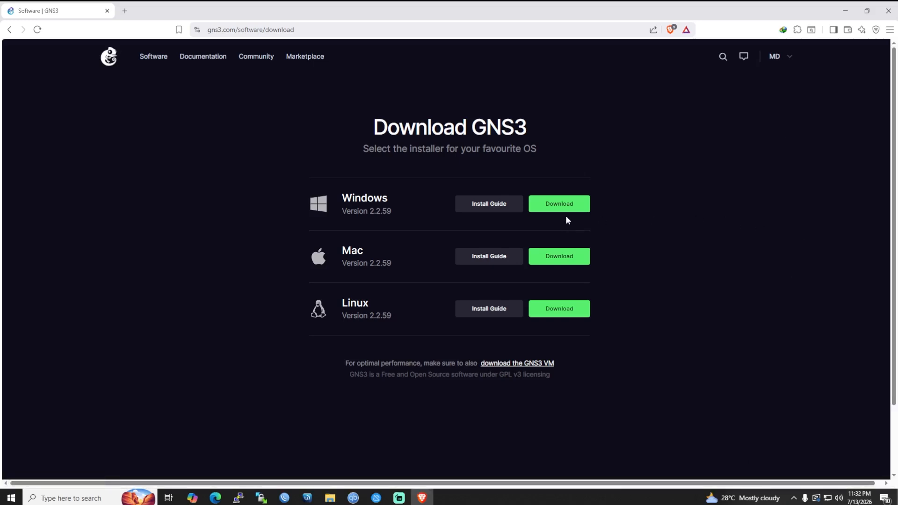
Request the Windows GNS3 installer, cancel the duplicate download, and close the thank-you popup.
left_click_drag(397, 196, 339, 199)
left_click(576, 211)
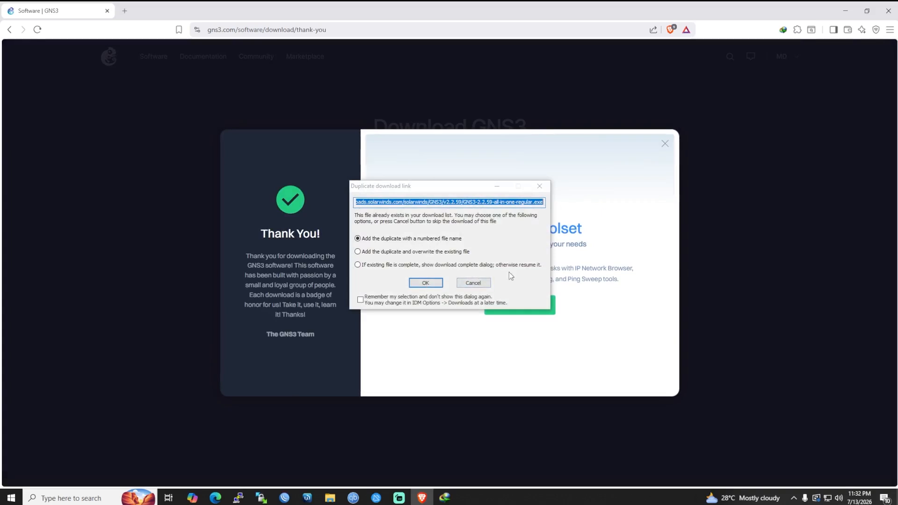
left_click(486, 283)
left_click(665, 144)
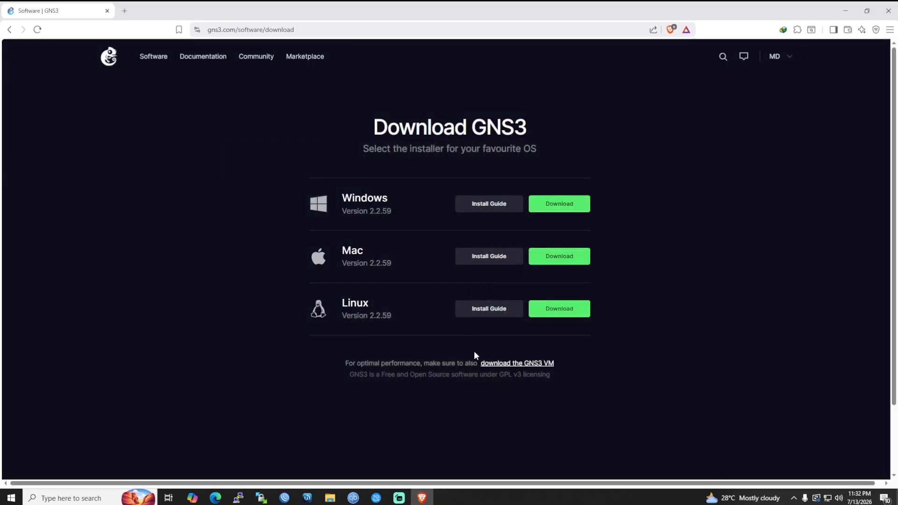
On the GNS3 VM page, start and then cancel the VMware Workstation GNS3 VM download.
left_click(518, 365)
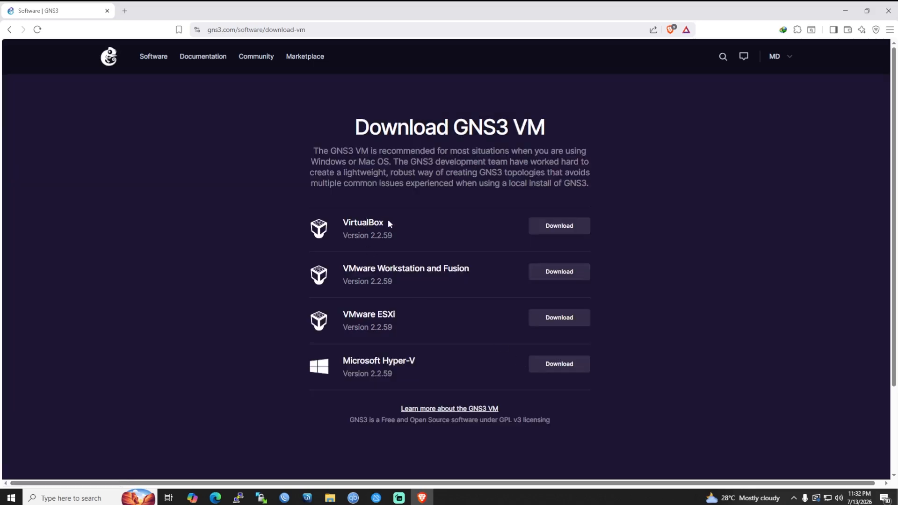
left_click_drag(388, 220, 337, 223)
left_click_drag(342, 270, 424, 268)
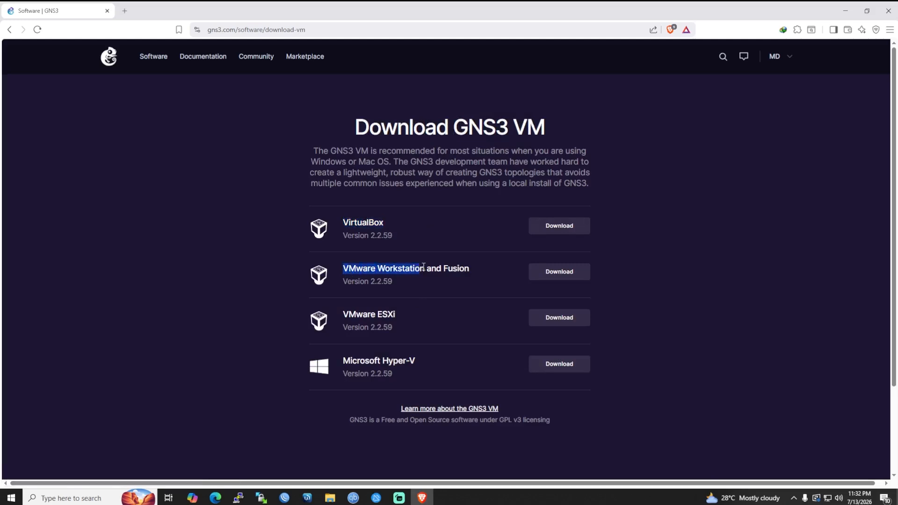
left_click(568, 280)
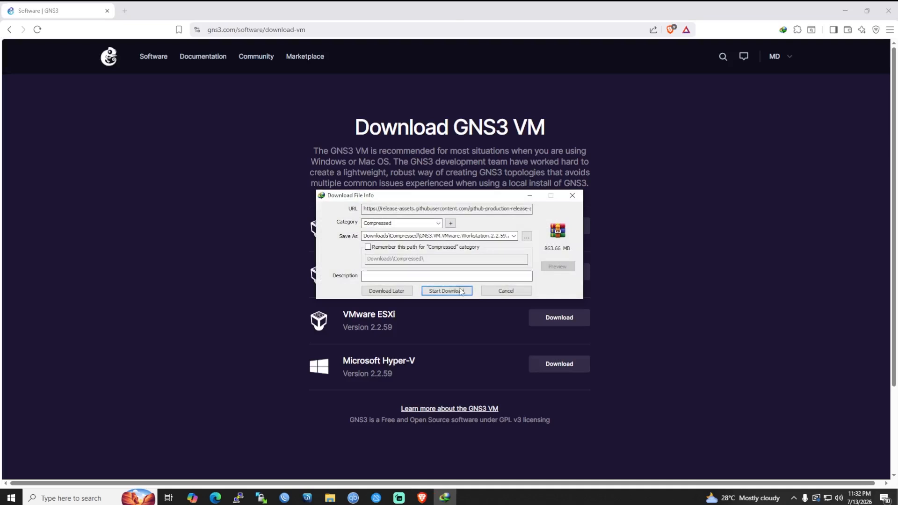
left_click(500, 291)
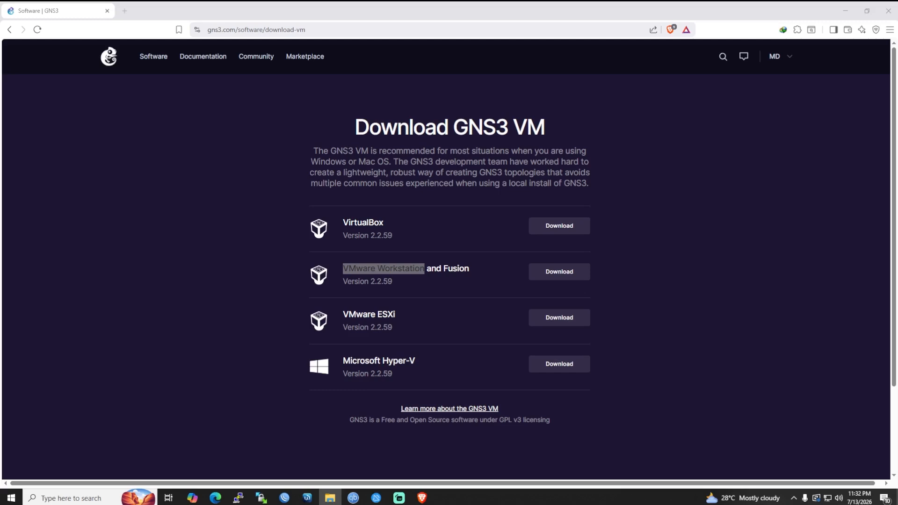
Open E:\ISO\GNS3ISO and launch GNS3-2.2.59-all-in-one-regular.exe.
left_click_drag(543, 504, 370, 112)
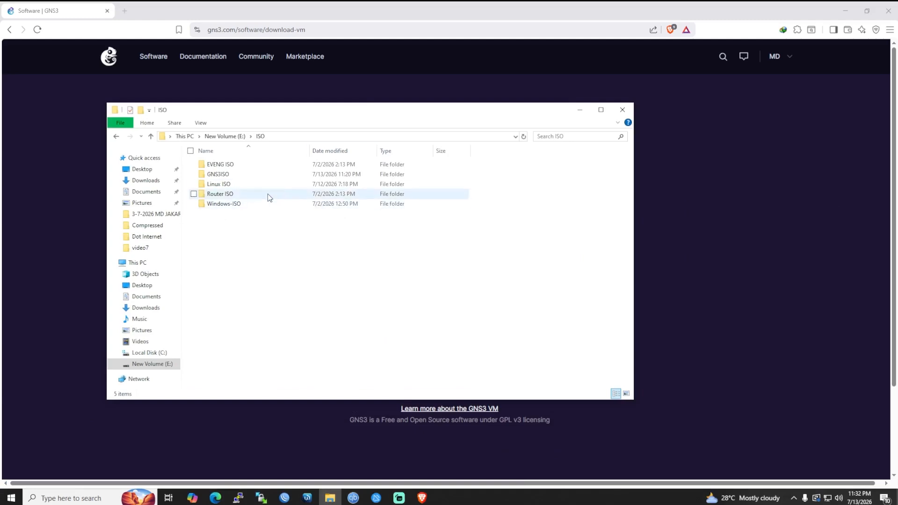
double_click(228, 173)
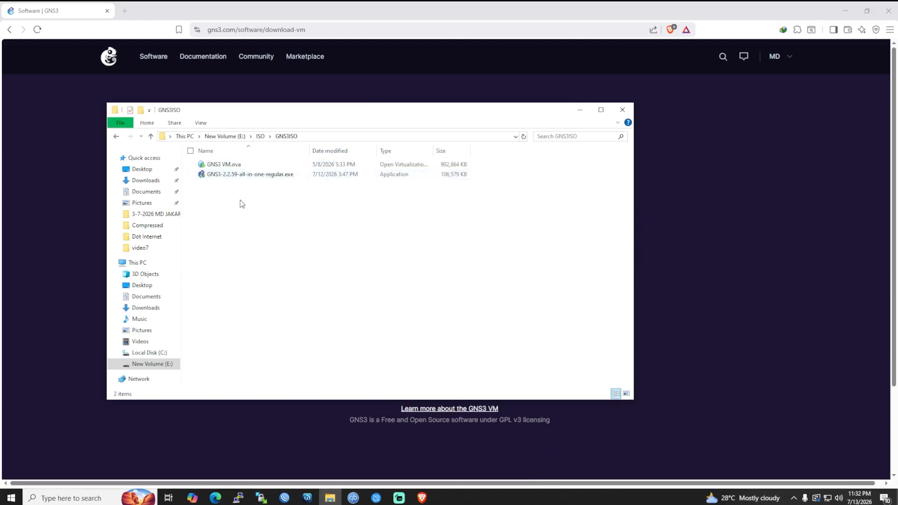
left_click(238, 175)
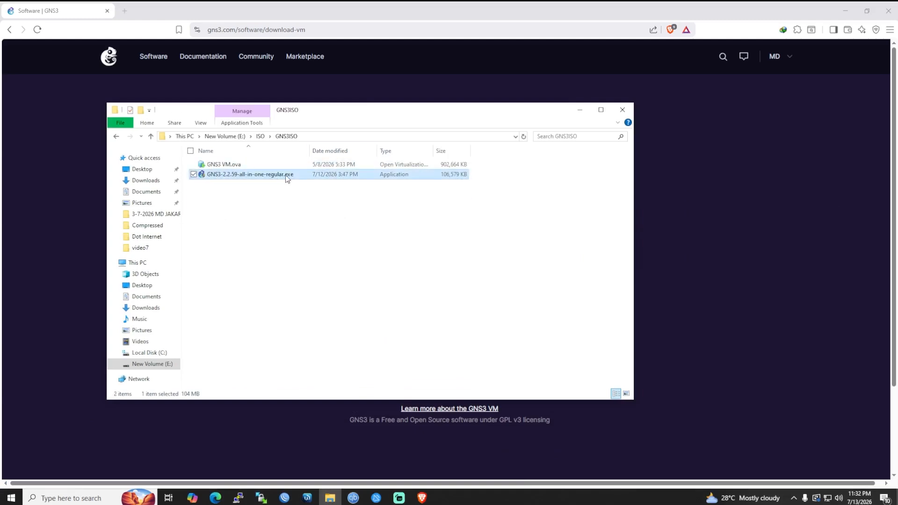
left_click(217, 166)
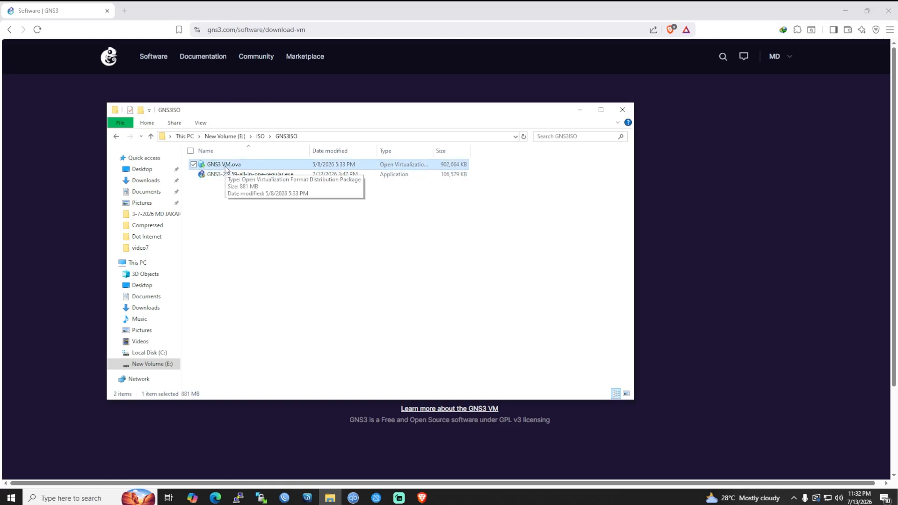
left_click(251, 217)
double_click(293, 175)
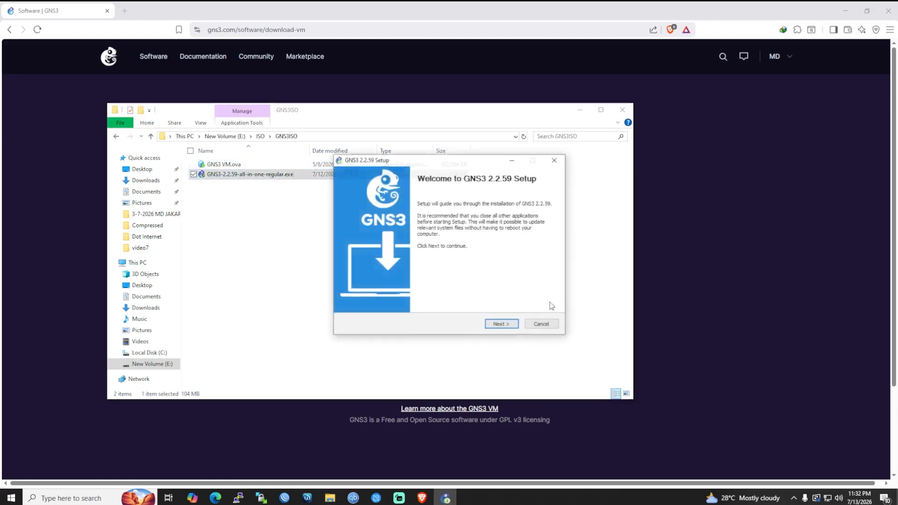
Accept the GNS3 licence, keeping the default Start Menu folder and components.
left_click(498, 326)
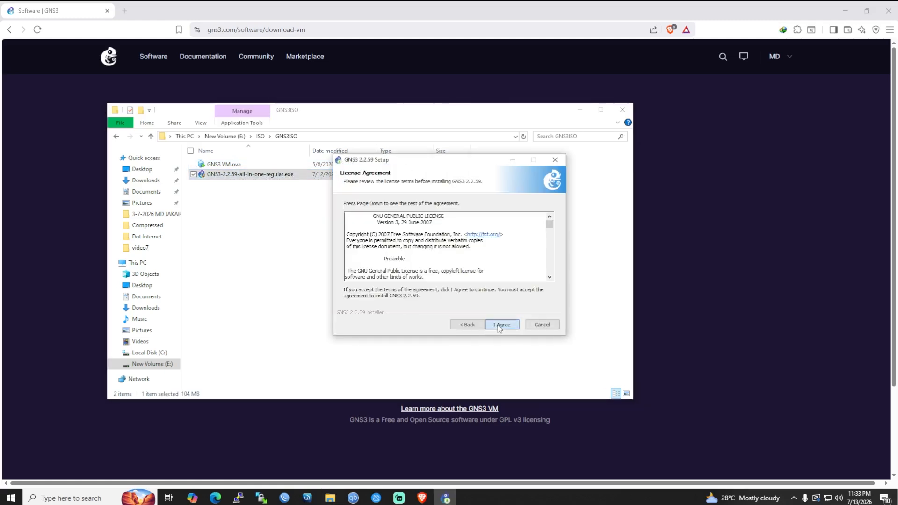
left_click(498, 327)
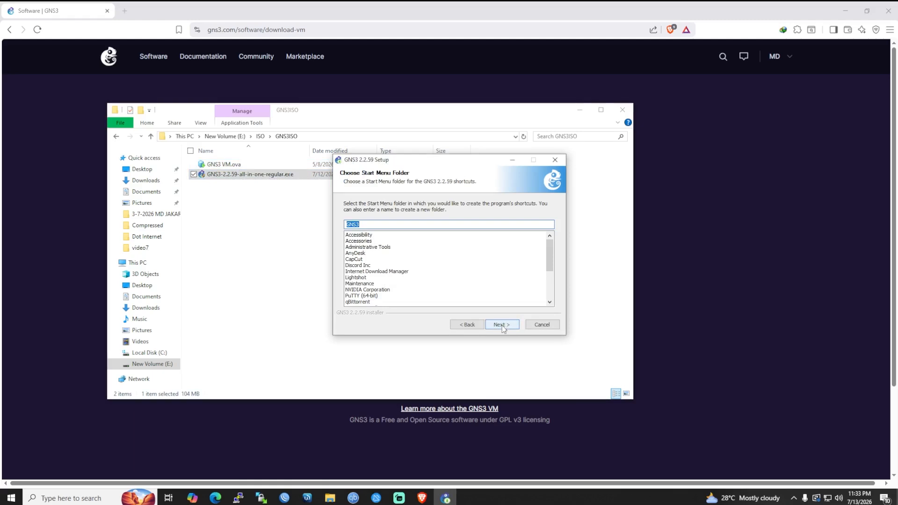
left_click(502, 326)
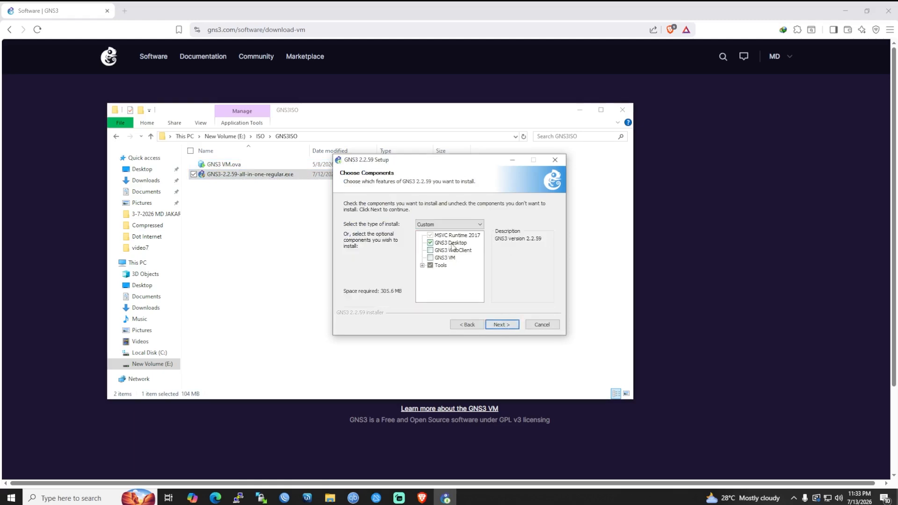
left_click(507, 327)
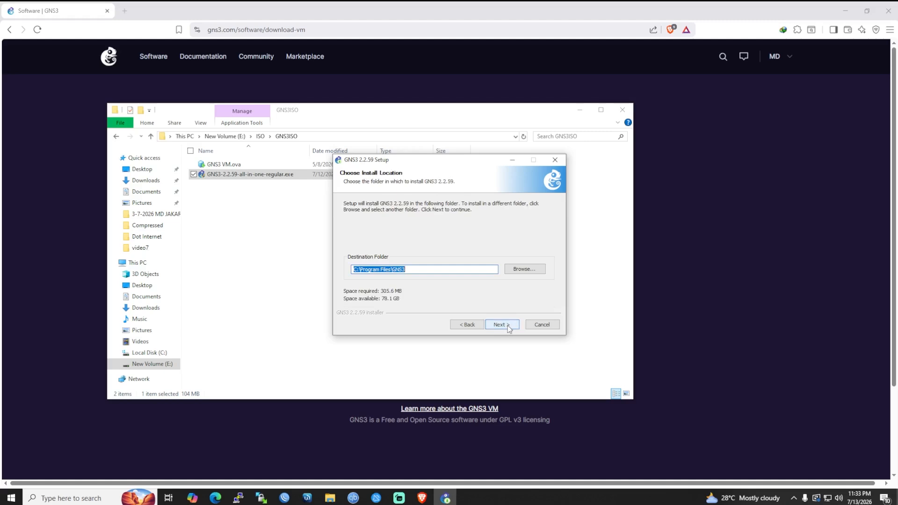
Set the install folder to E:\GNS3\local and start the installation.
left_click(519, 272)
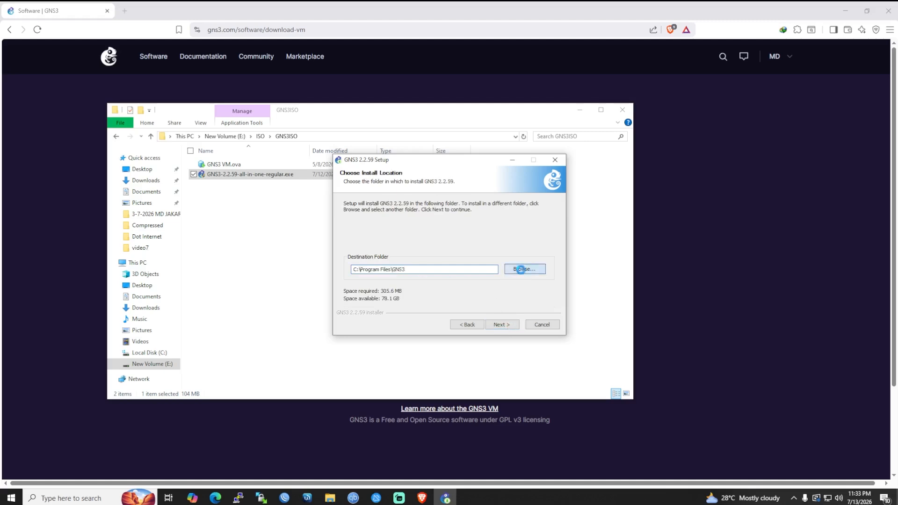
double_click(410, 234)
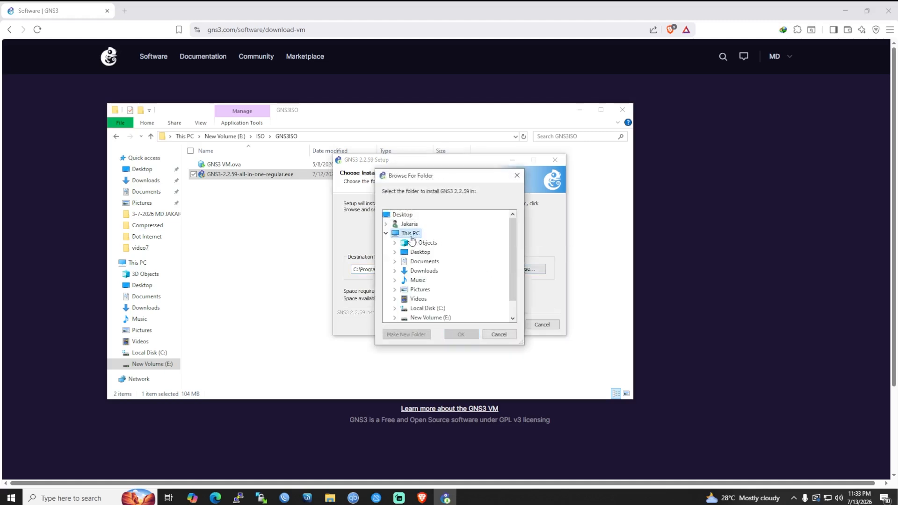
double_click(430, 299)
scroll(449, 281, "down", 1)
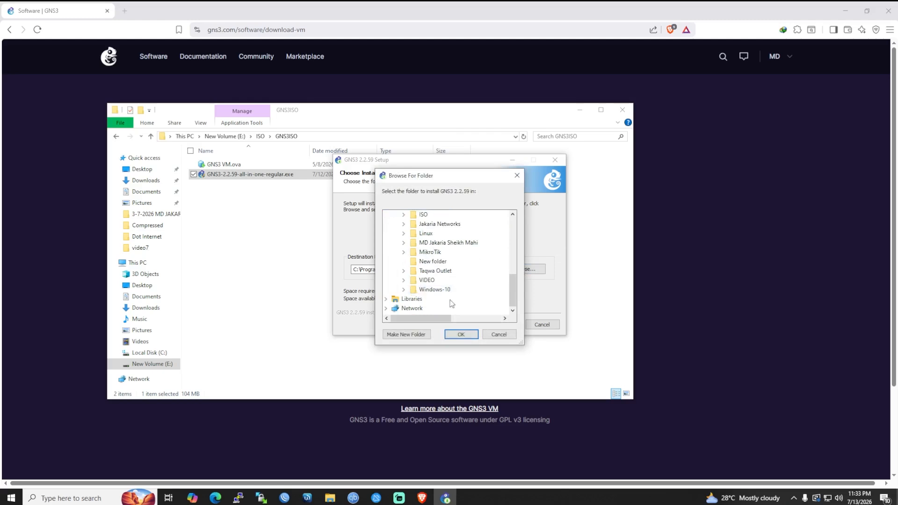
scroll(442, 281, "up", 2)
double_click(426, 262)
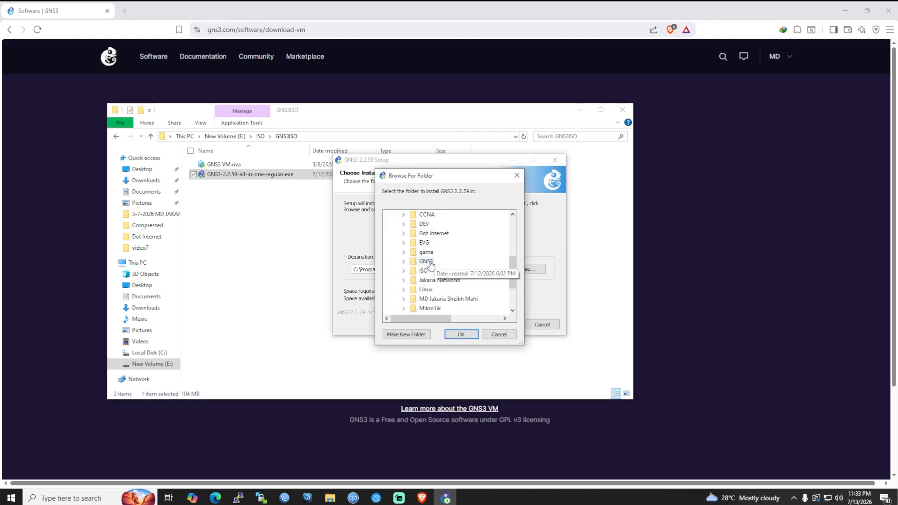
left_click(434, 271)
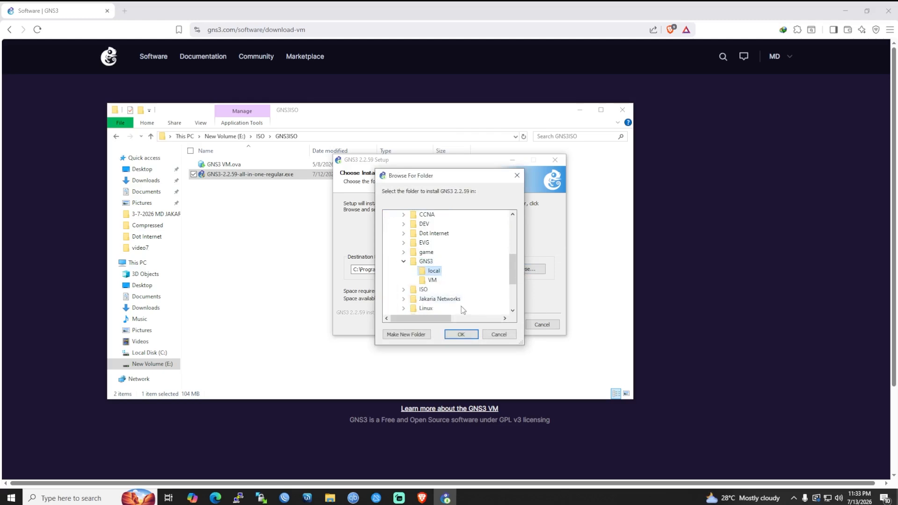
left_click(461, 334)
left_click(503, 326)
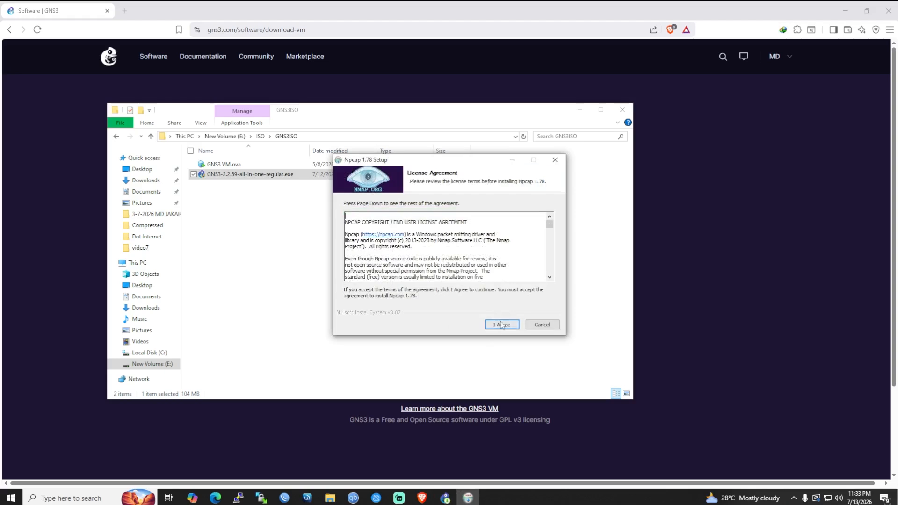
Accept the Npcap 1.78 licence and install it with default options through to Finish.
left_click(502, 324)
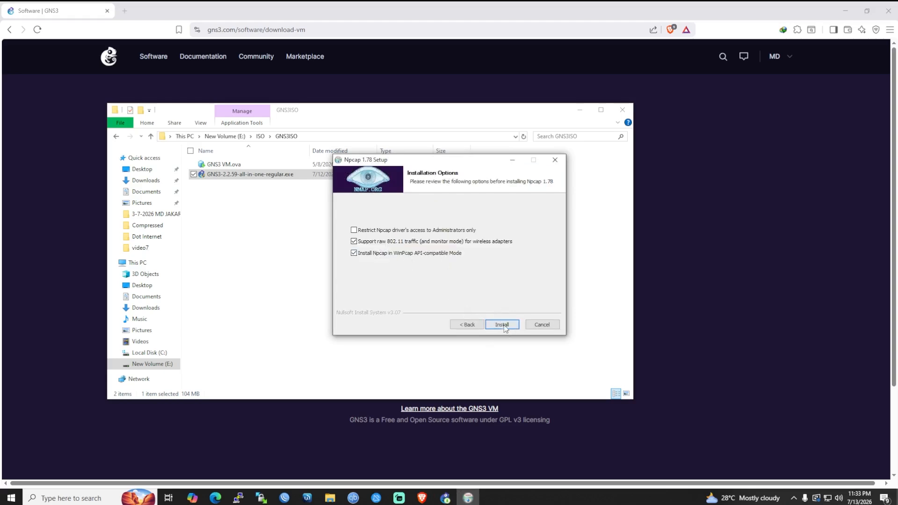
left_click(502, 325)
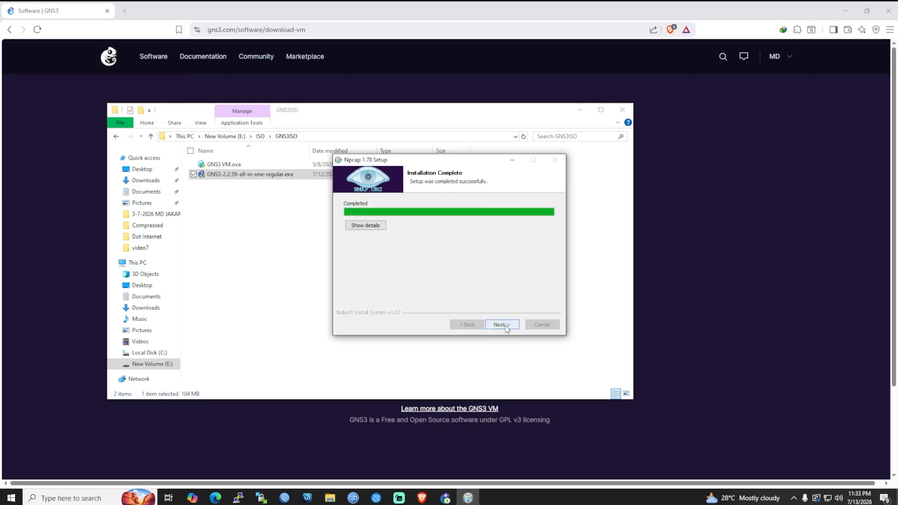
left_click(506, 326)
left_click(506, 326)
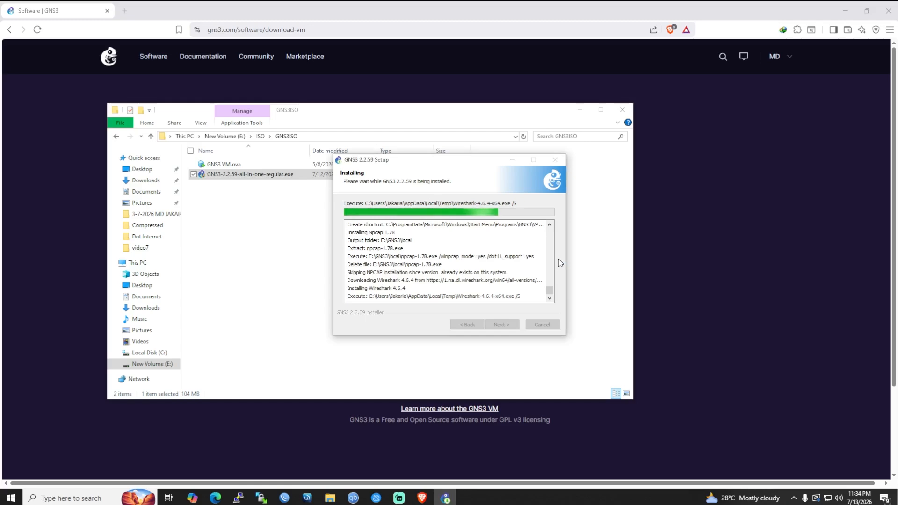
Complete GNS3 2.2.59 setup without the SolarWinds toolset, then close the thank-you browser window.
left_click(846, 10)
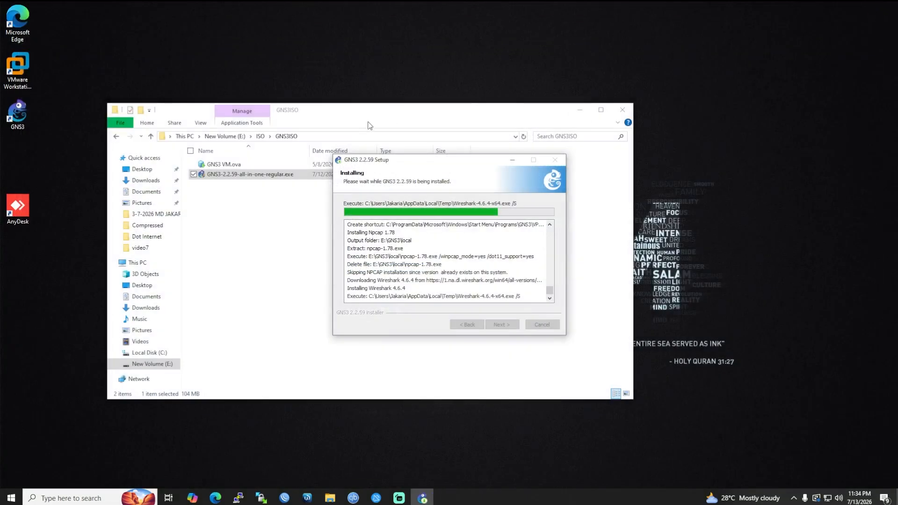
left_click(580, 110)
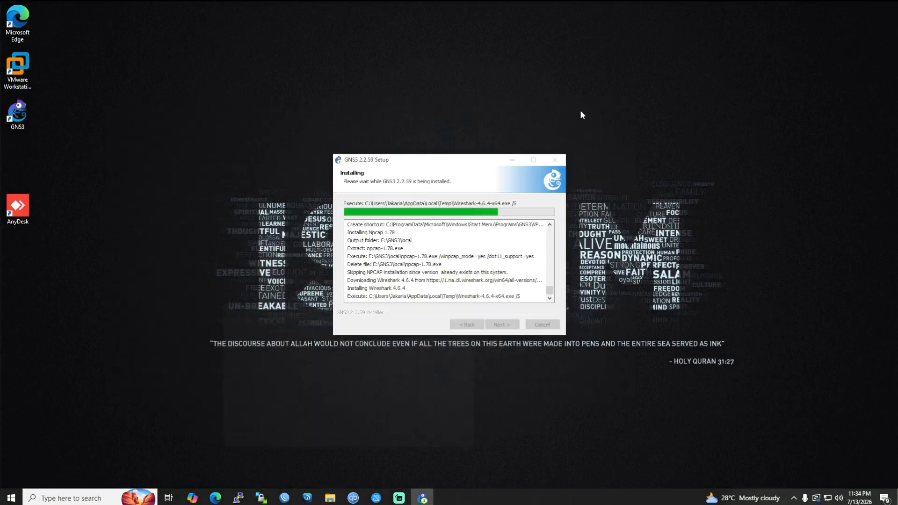
left_click_drag(462, 165, 354, 162)
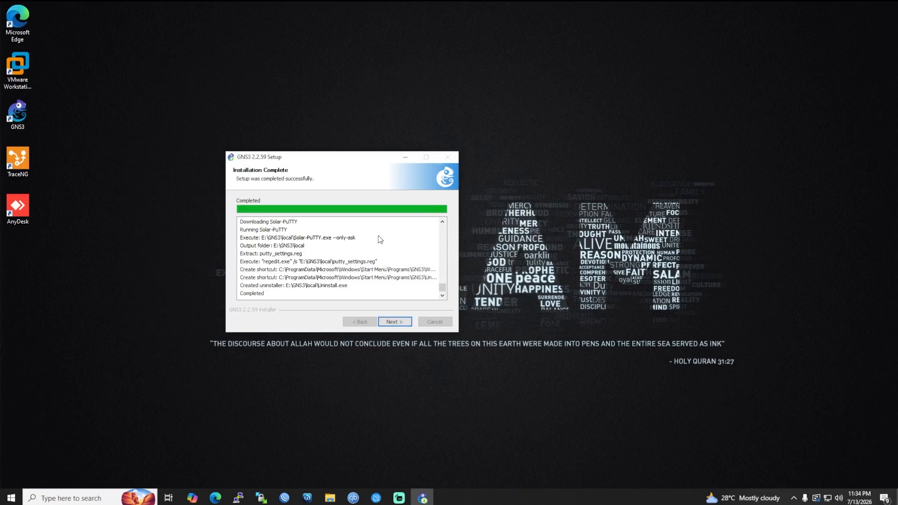
left_click(397, 322)
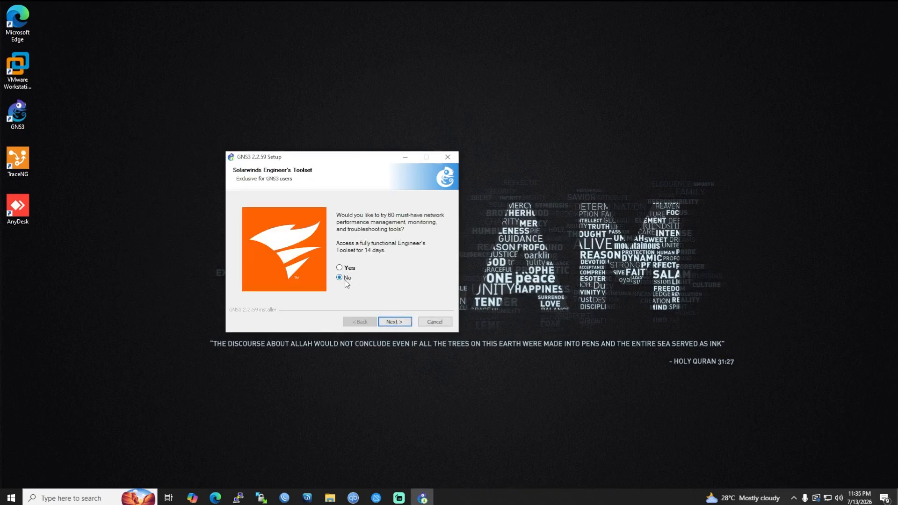
left_click(397, 322)
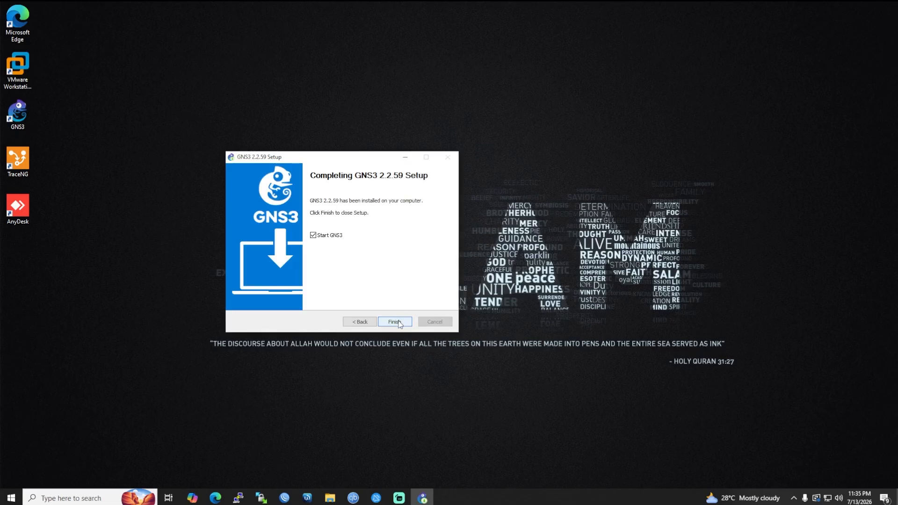
left_click(395, 322)
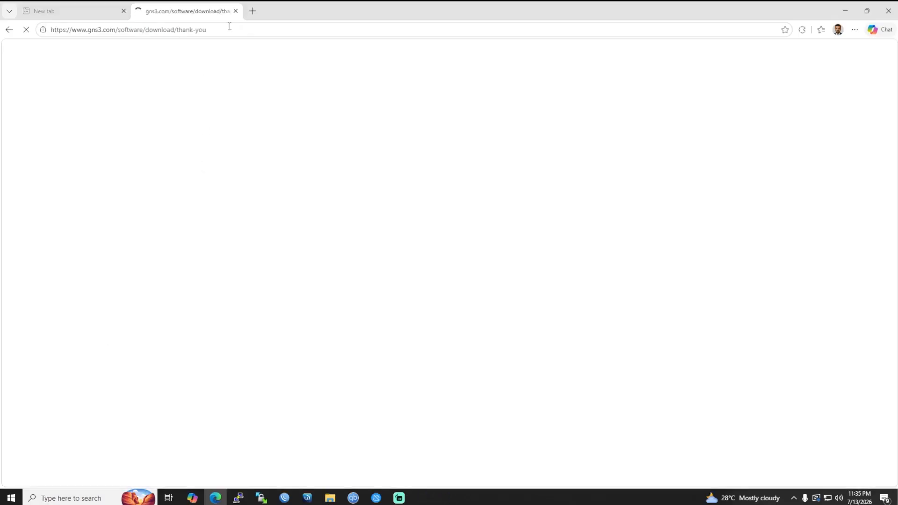
left_click(237, 11)
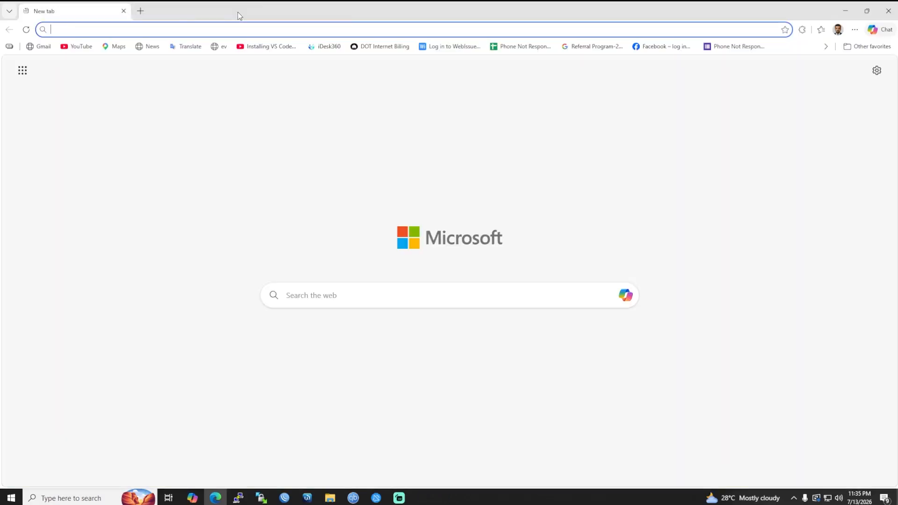
left_click(883, 11)
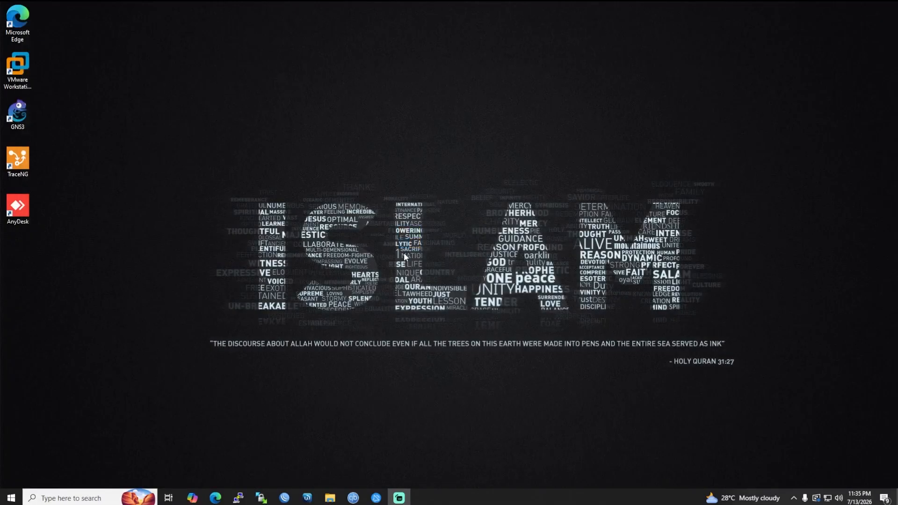
Launch GNS3 despite the running-instance warning and dismiss the server Setup Wizard.
double_click(23, 112)
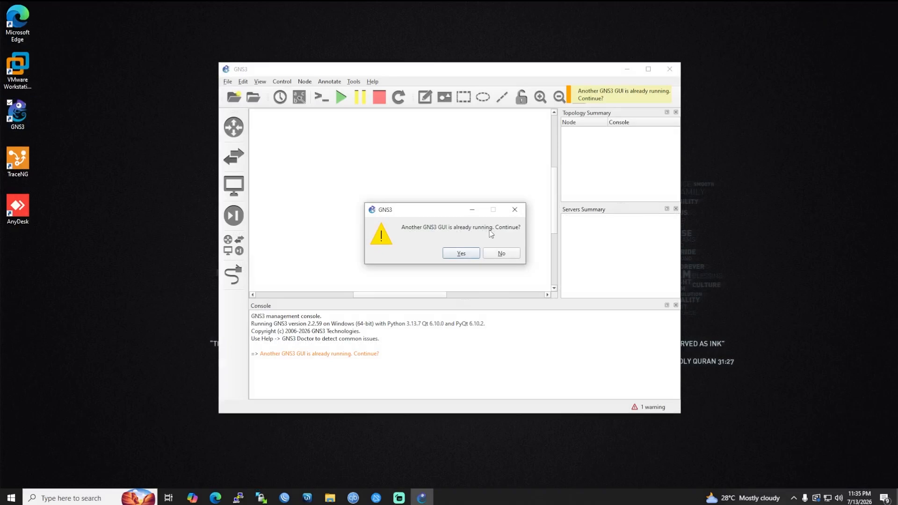
left_click(474, 255)
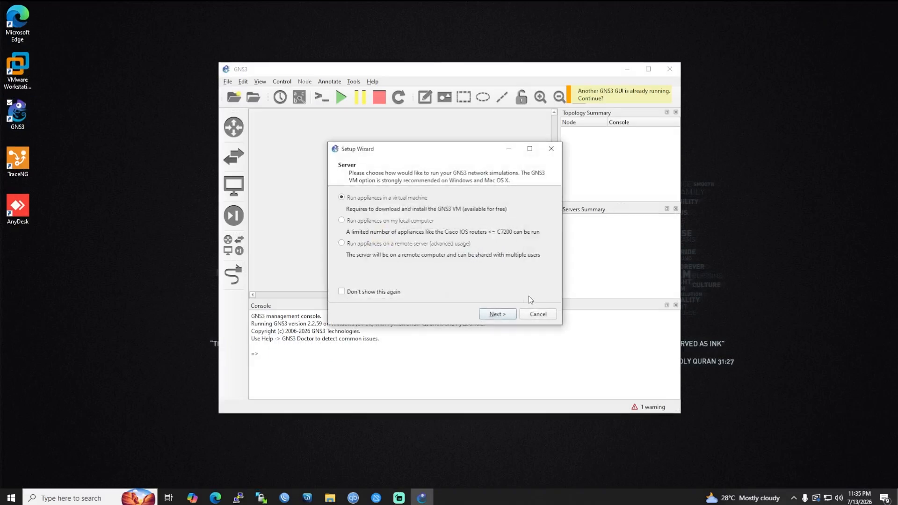
left_click(547, 315)
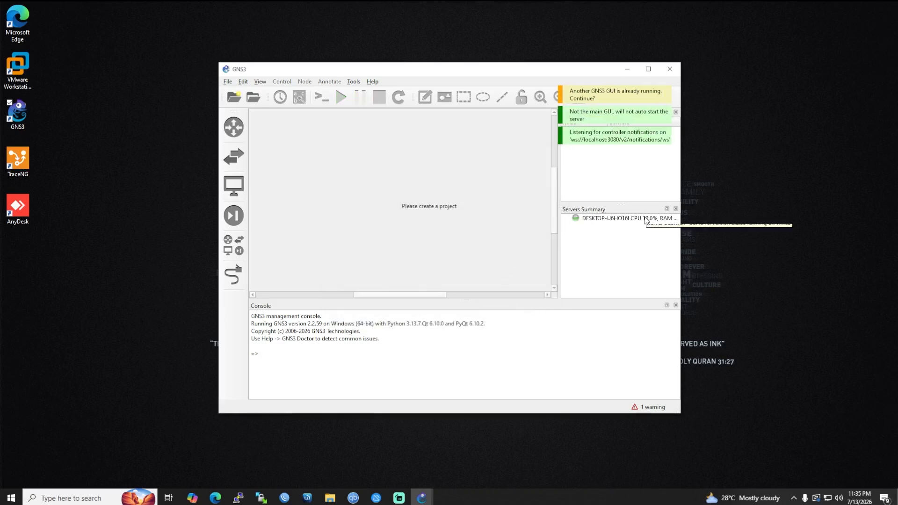
left_click(228, 82)
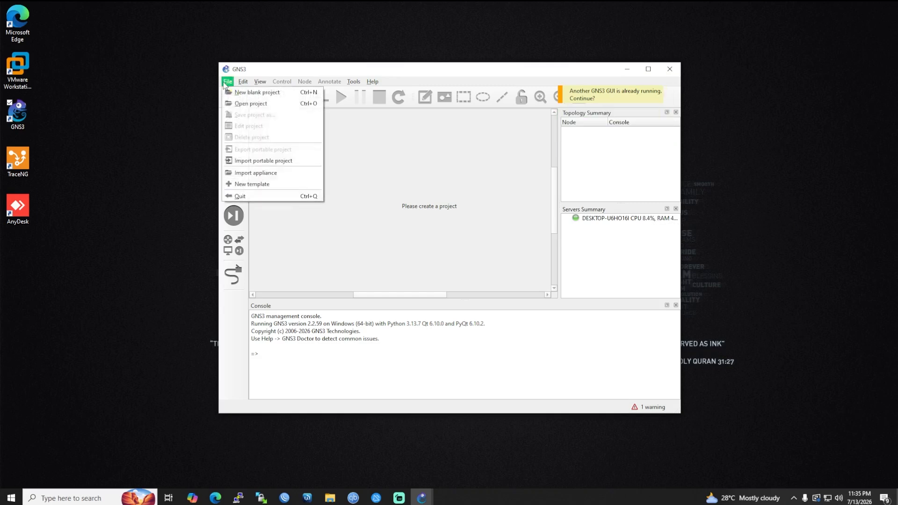
left_click(251, 105)
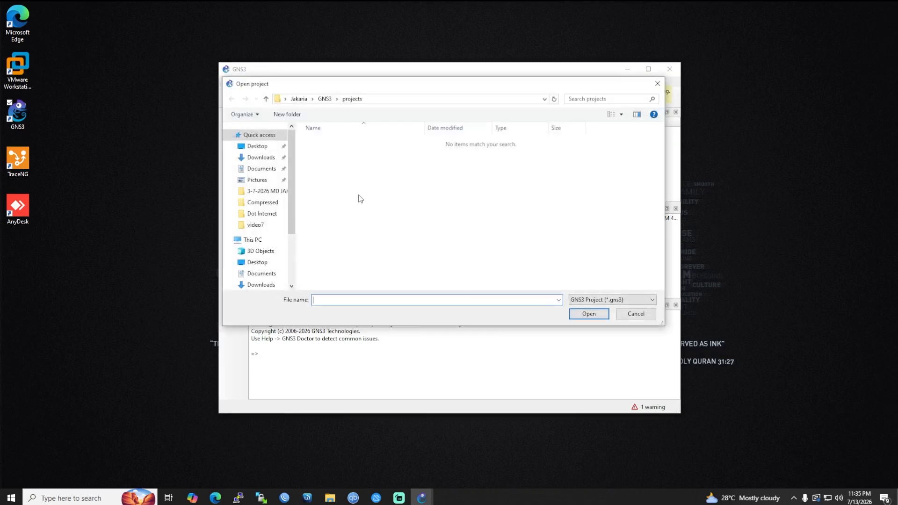
left_click(641, 316)
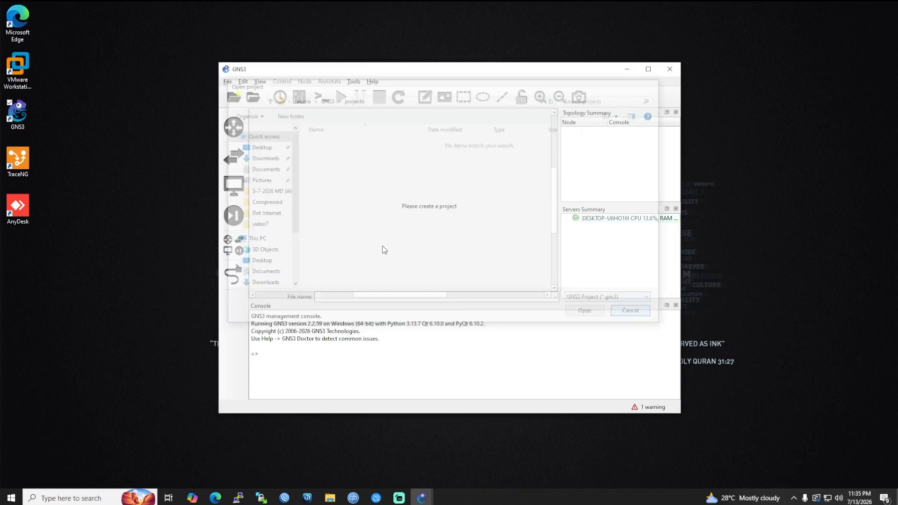
Create a blank project named 1st, dismiss the setup wizard, and close the project.
left_click(227, 82)
left_click(255, 92)
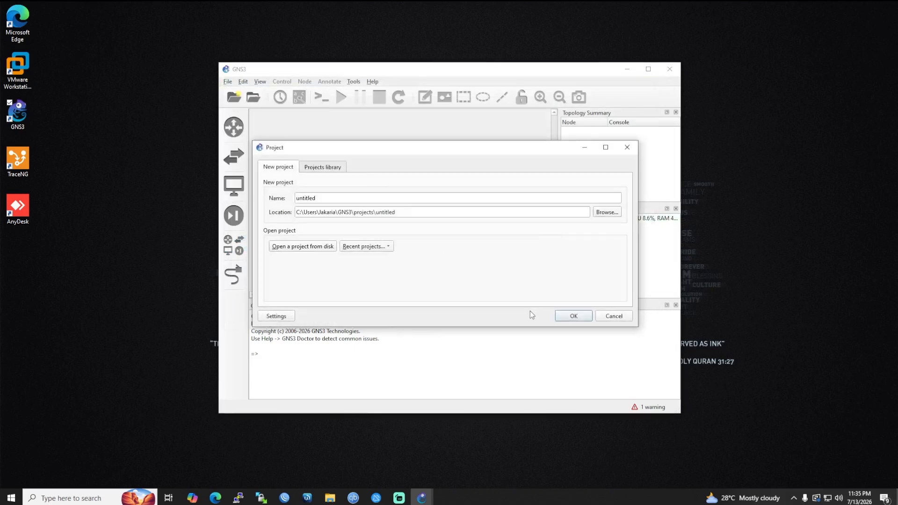
double_click(331, 197)
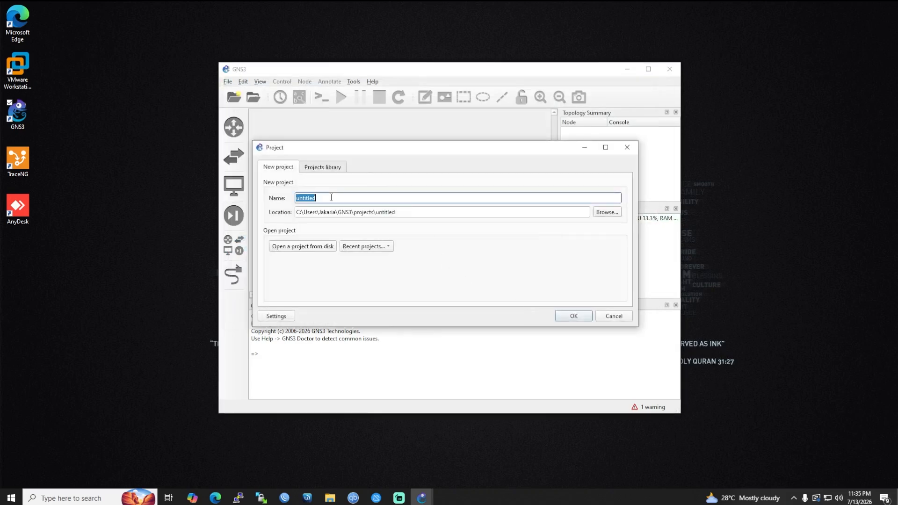
type("1st")
left_click(572, 317)
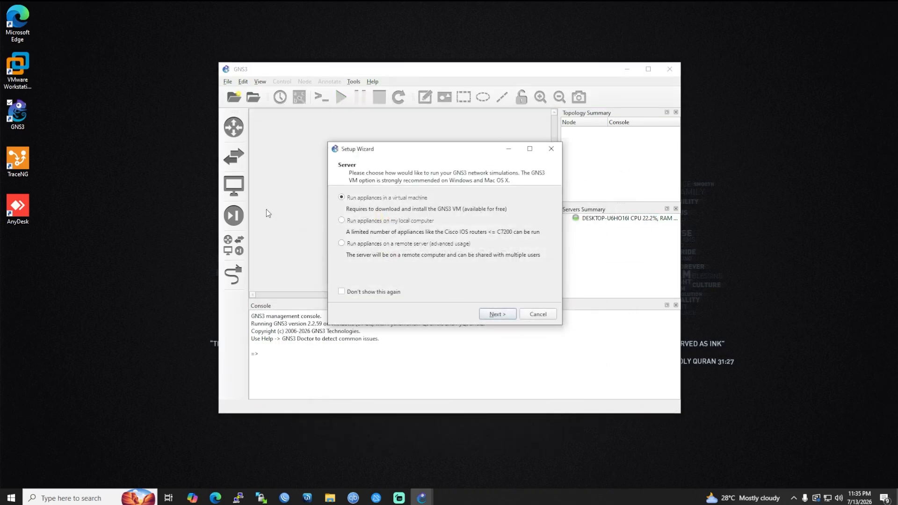
left_click(541, 316)
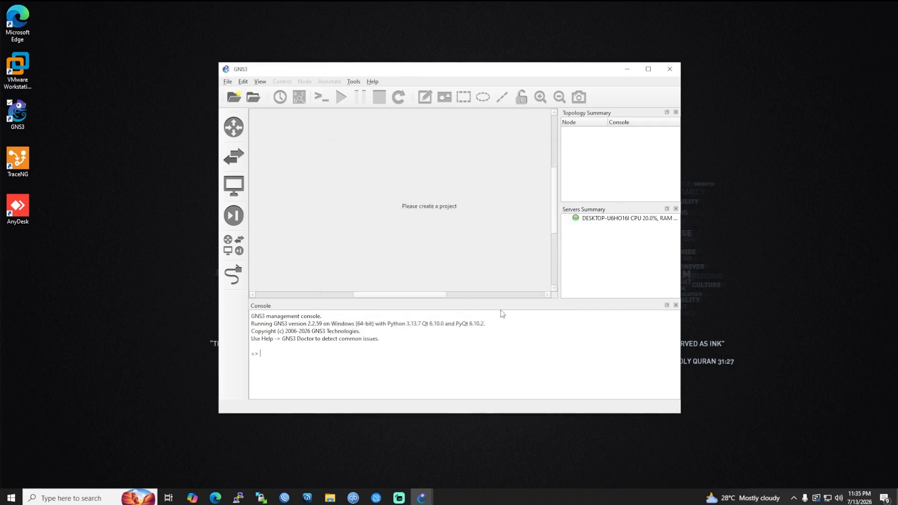
left_click(672, 74)
left_click(671, 71)
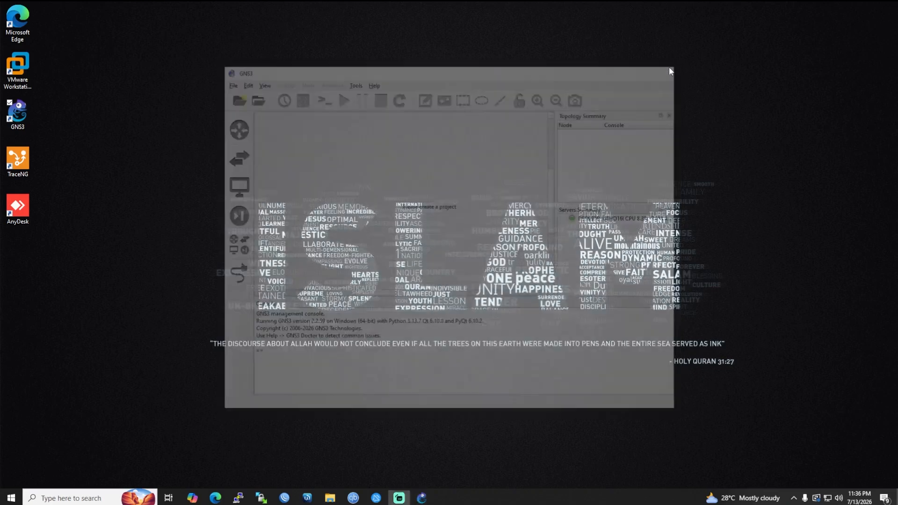
left_click(421, 498)
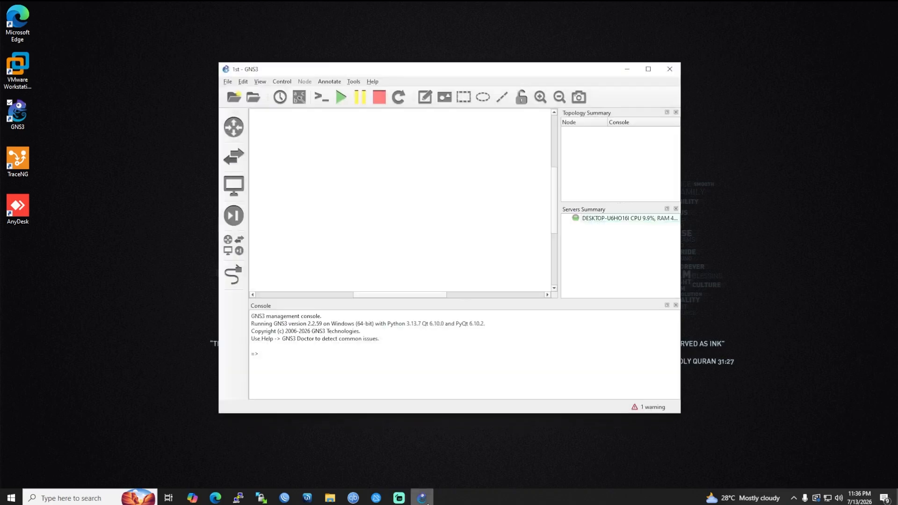
Open VMware Workstation, dismiss GNS3's cannot-connect-to-server error, and close GNS3.
left_click(670, 71)
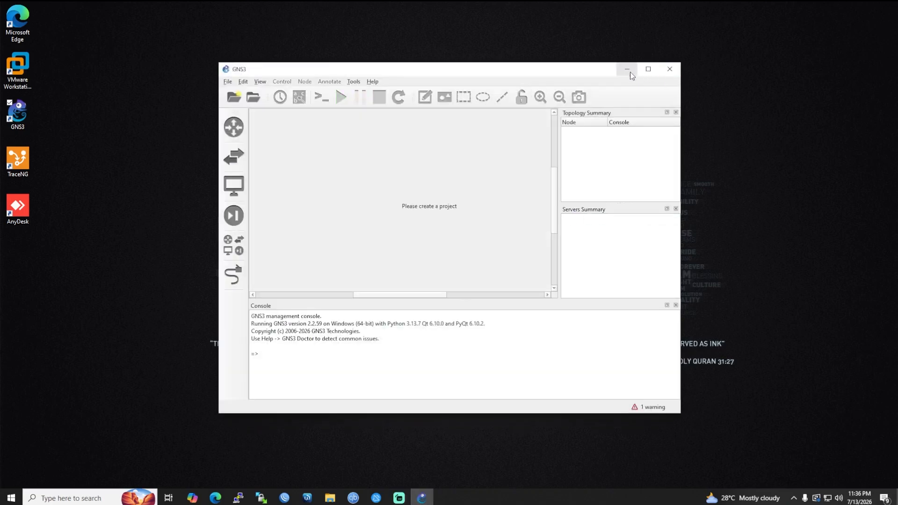
left_click(630, 71)
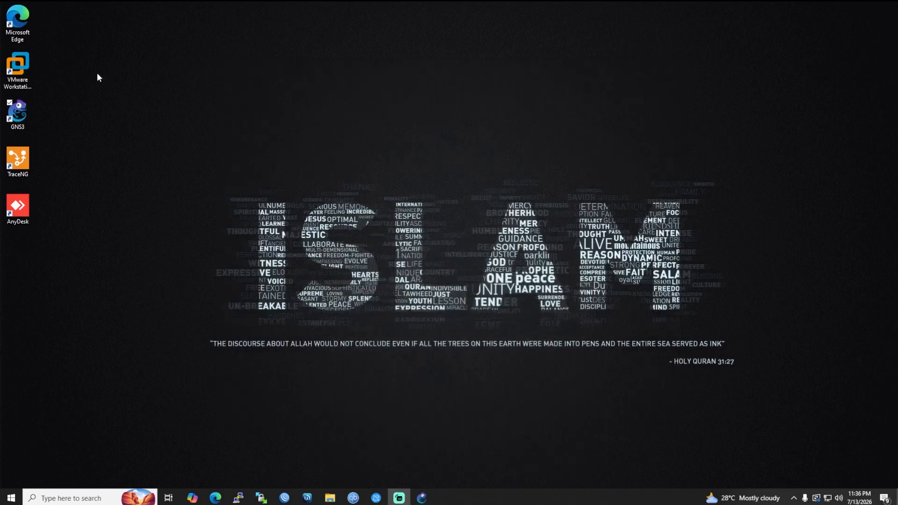
left_click(23, 68)
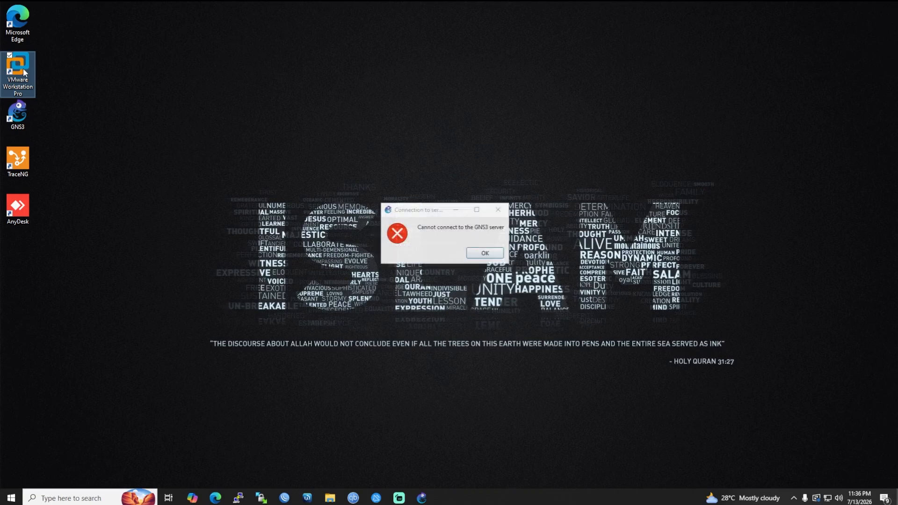
left_click(490, 255)
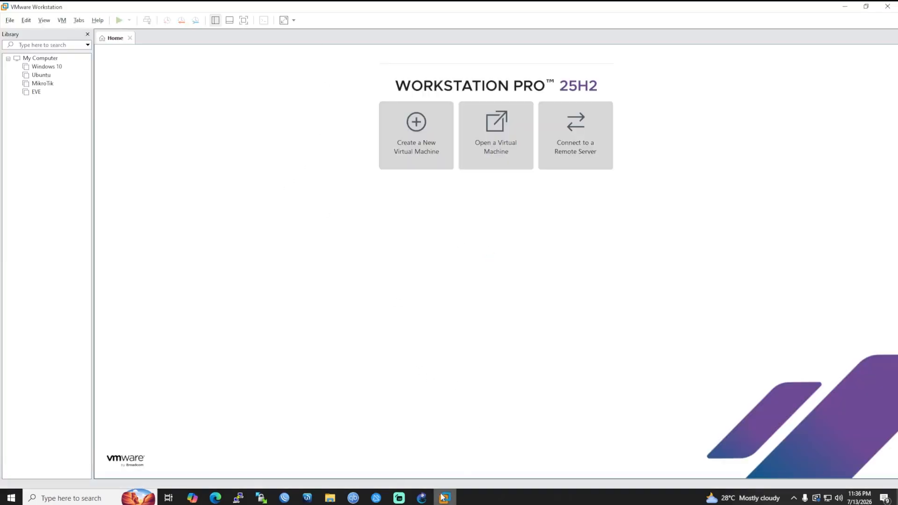
left_click(444, 497)
left_click(489, 256)
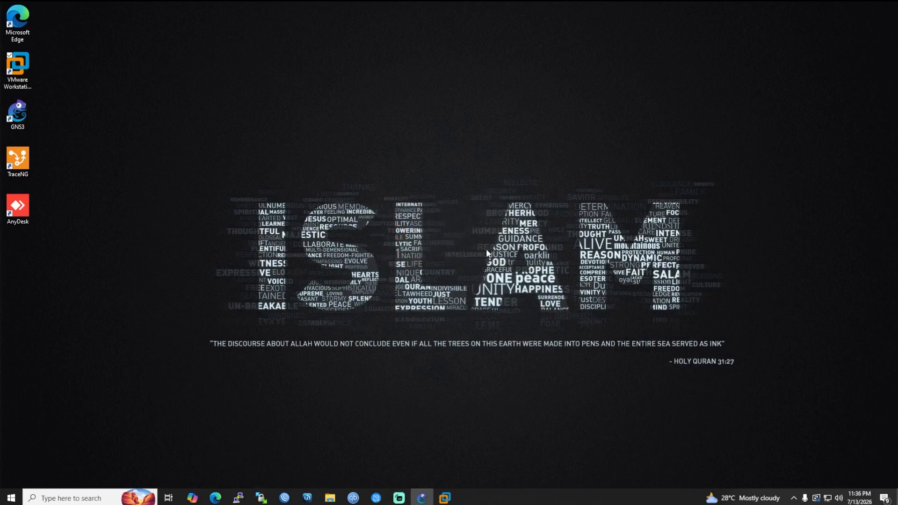
left_click(440, 498)
left_click(421, 499)
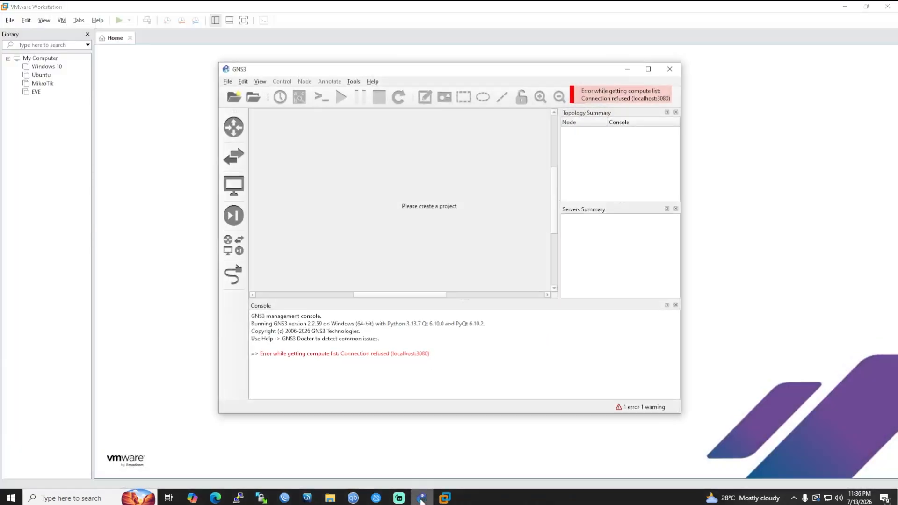
left_click(670, 69)
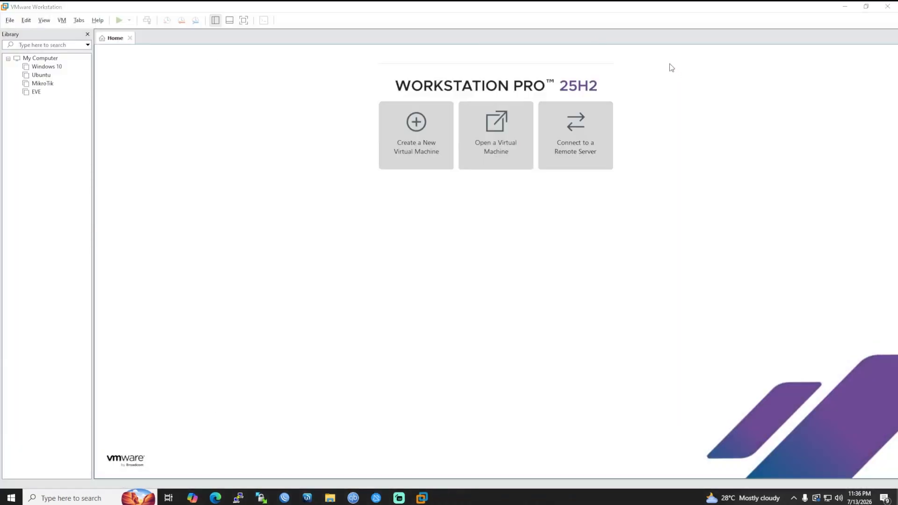
Check GNS3 VM.ova in the GNS3ISO folder, then open VMware's File menu.
left_click(845, 6)
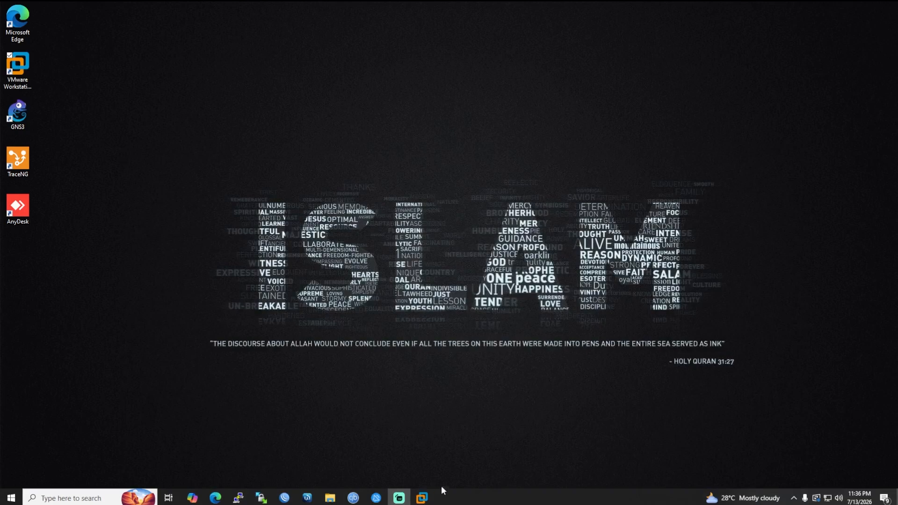
left_click(422, 497)
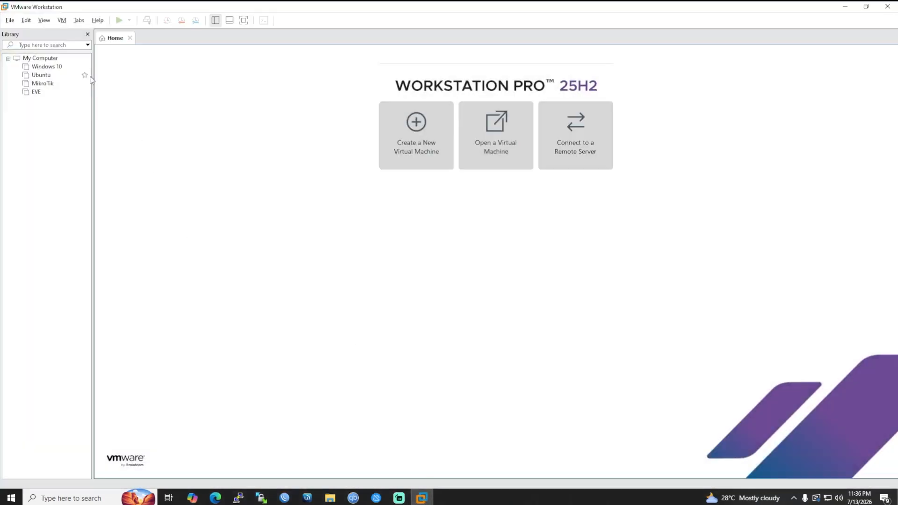
left_click(330, 498)
left_click(228, 166)
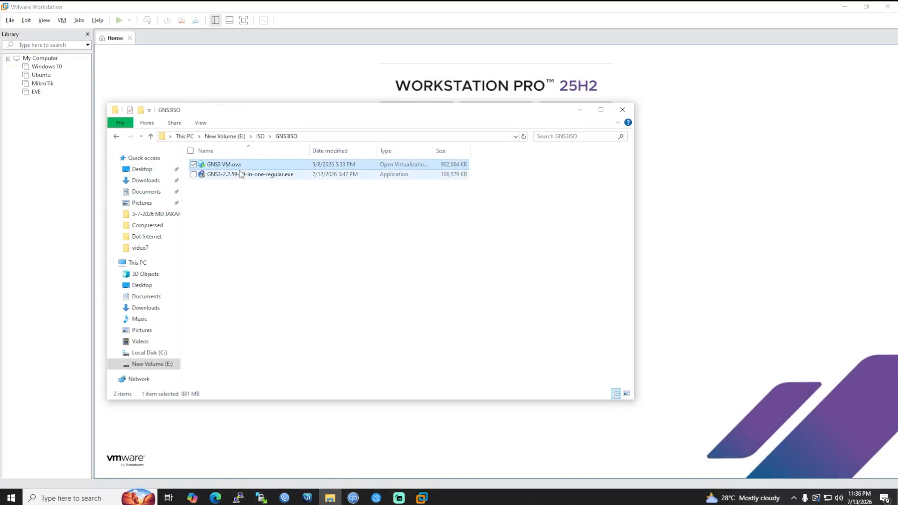
left_click(579, 110)
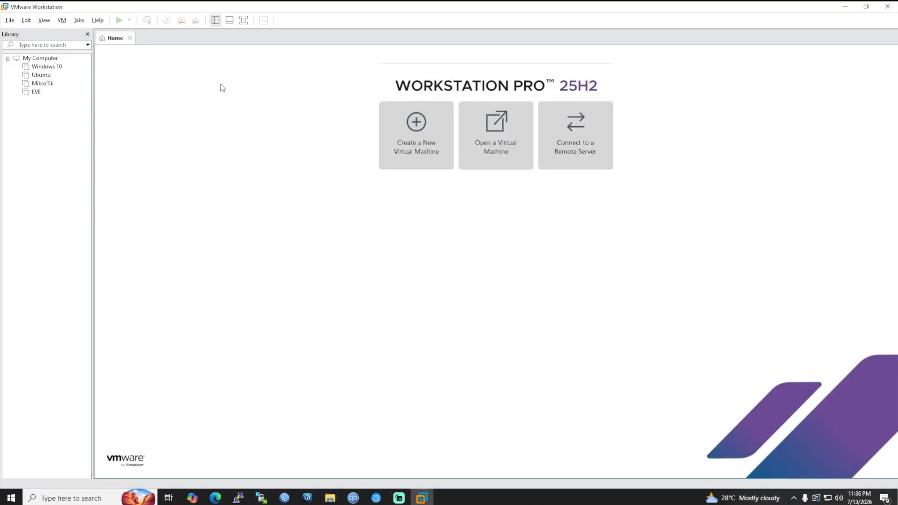
left_click(9, 21)
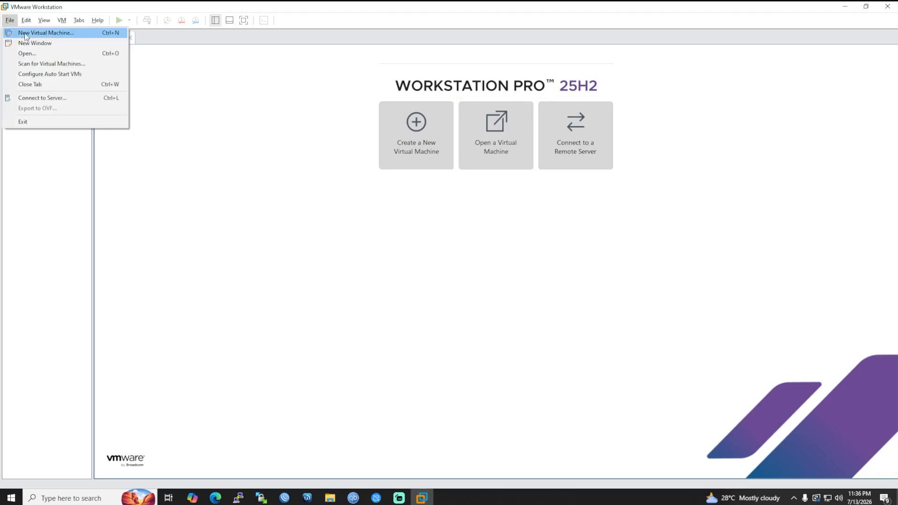
Open GNS3 VM.ova from E:\ISO\GNS3ISO for import into VMware Workstation.
left_click(44, 58)
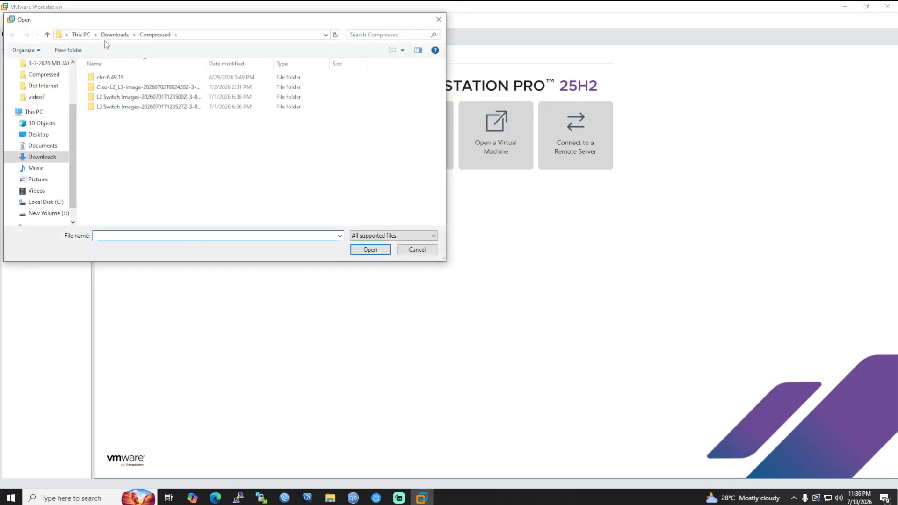
left_click(46, 213)
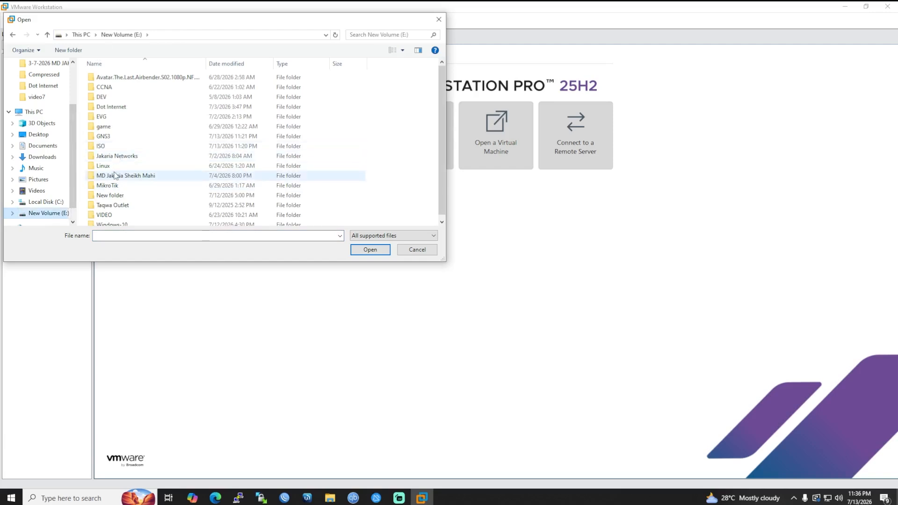
double_click(104, 147)
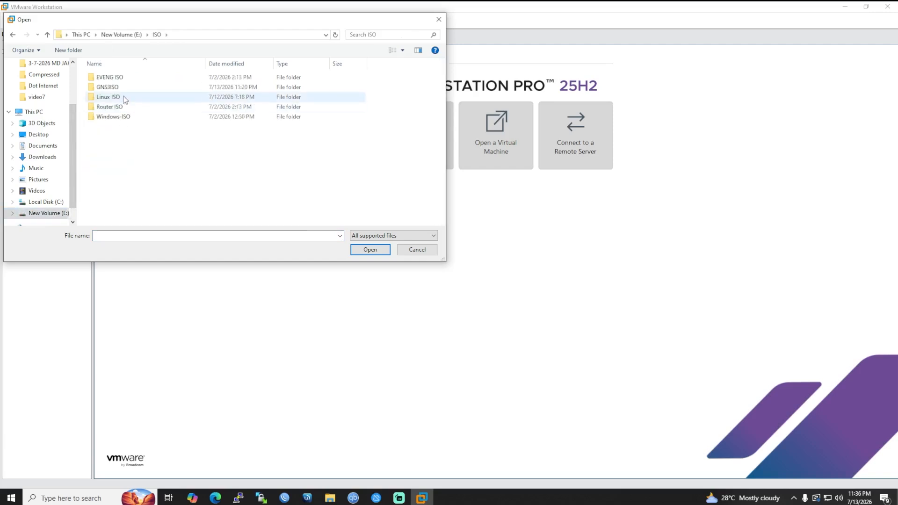
double_click(117, 87)
left_click(117, 78)
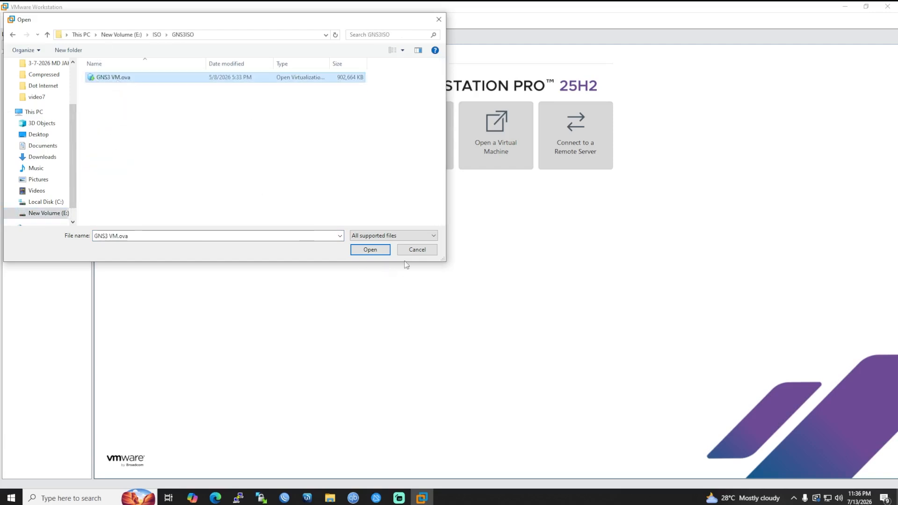
left_click(370, 249)
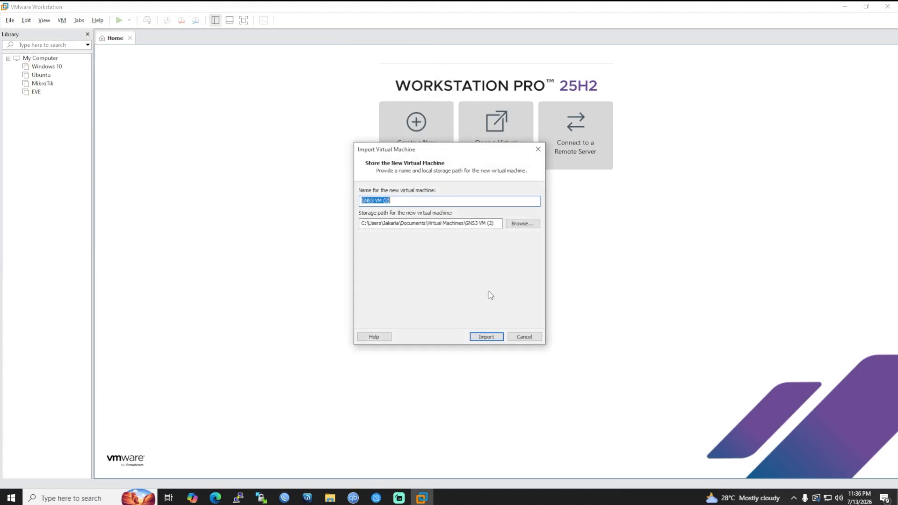
Set the GNS3 VM's storage path to E:\GNS3\VM.
left_click(523, 223)
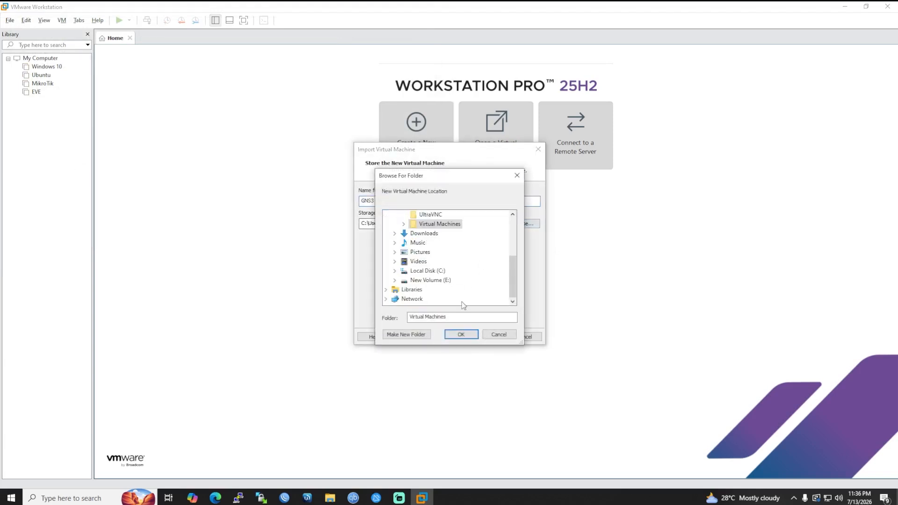
double_click(430, 280)
scroll(448, 254, "down", 1)
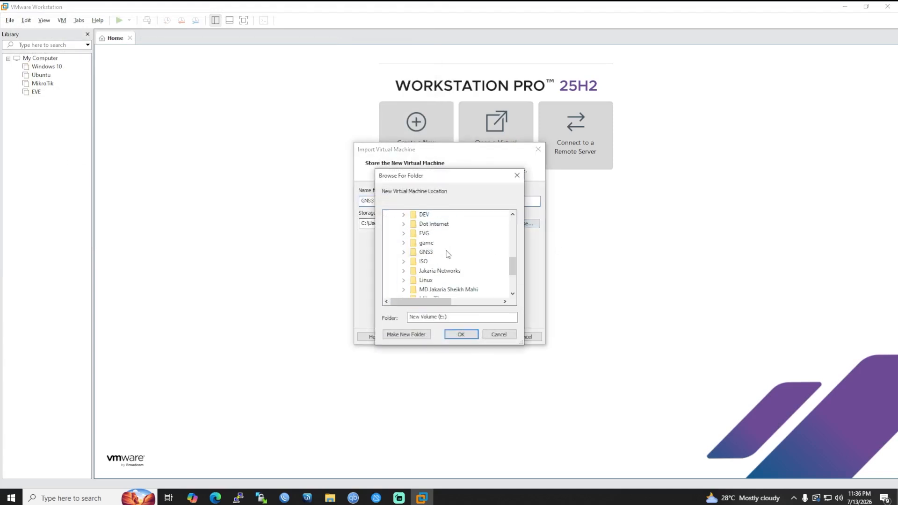
left_click(426, 251)
double_click(427, 252)
left_click(432, 270)
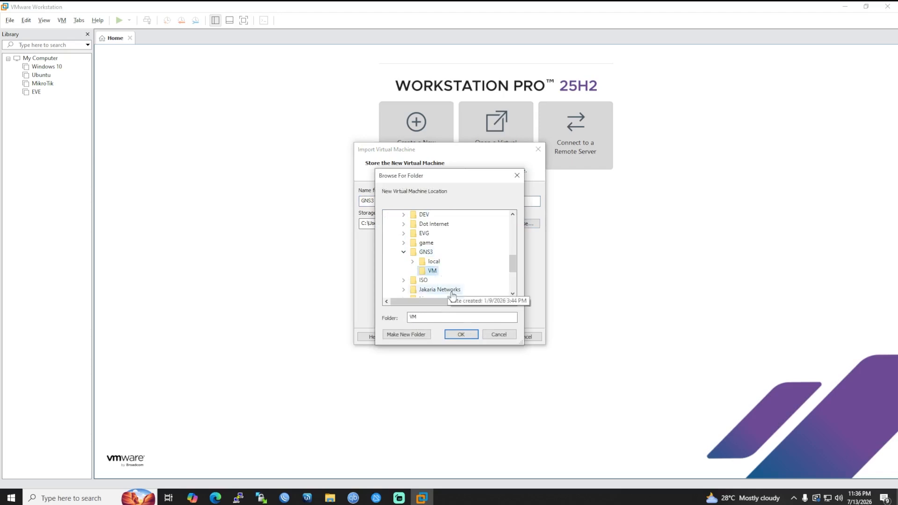
left_click(461, 334)
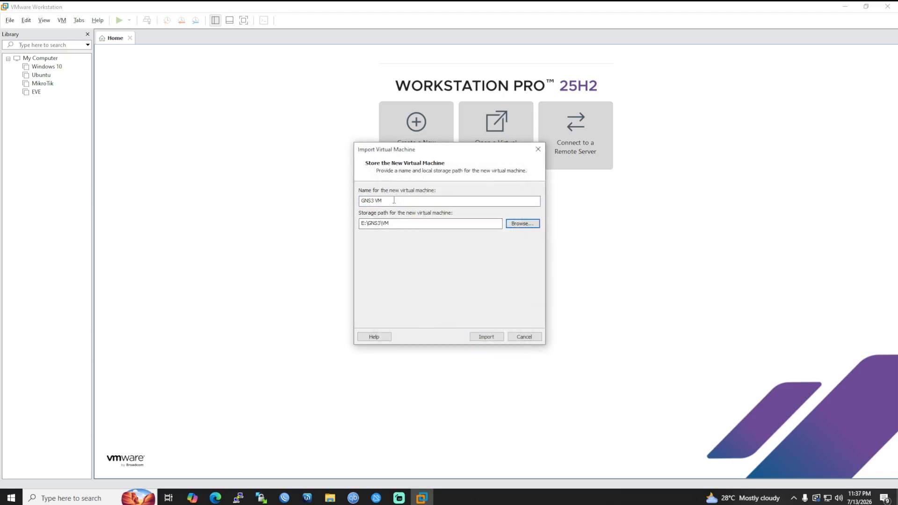
Import the GNS3 VM into VMware Workstation so it appears in the library with 2 GB memory.
left_click(487, 337)
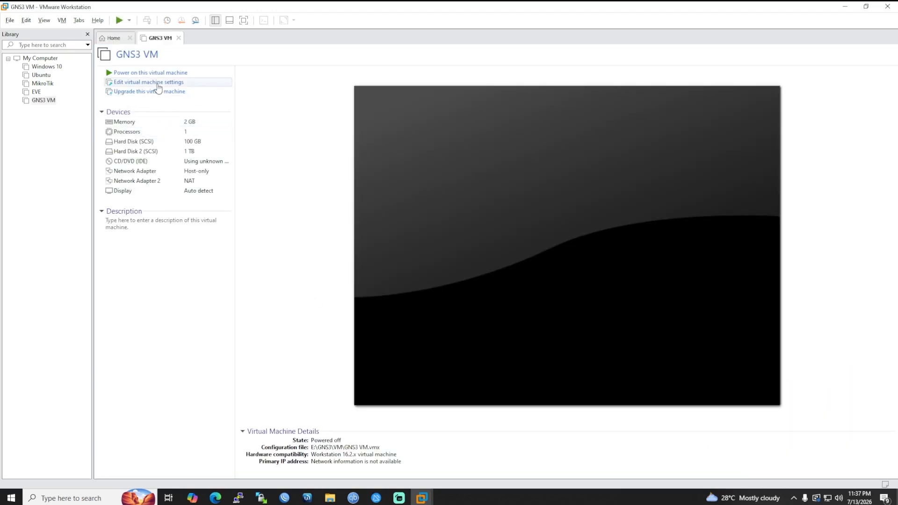
Set Network Adapter to Bridged and Network Adapter 2 to Custom VMnet1 (Host-only), then save.
left_click(158, 84)
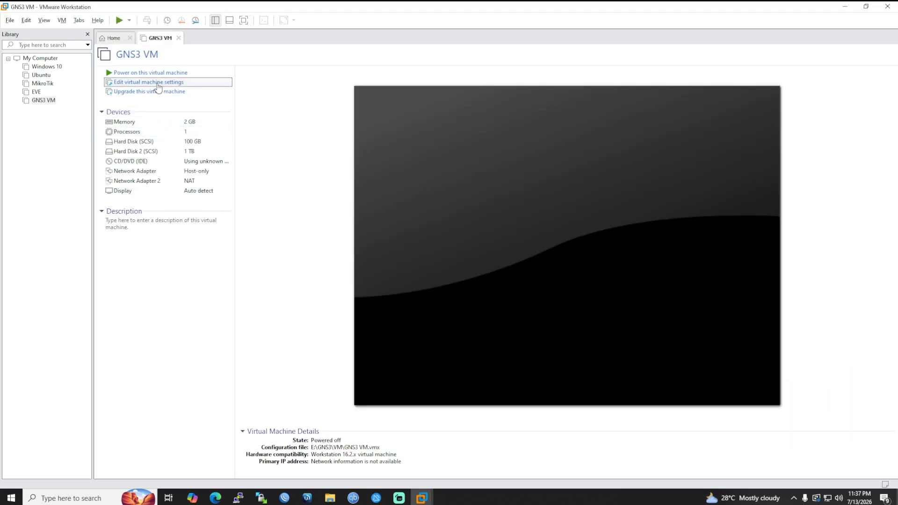
left_click(347, 129)
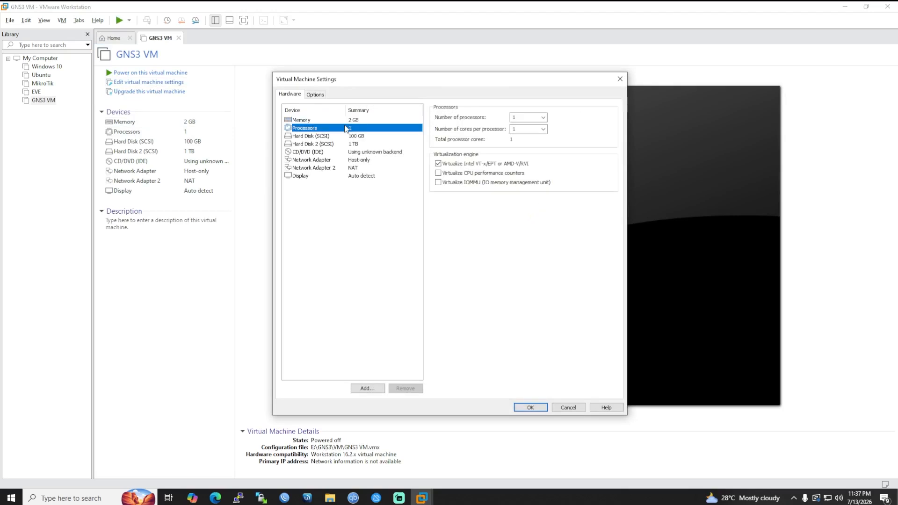
left_click(350, 159)
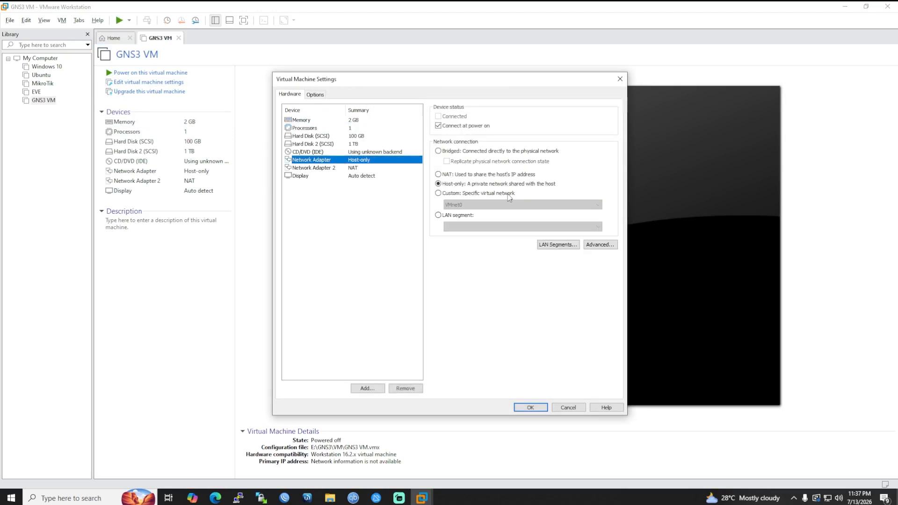
left_click(469, 152)
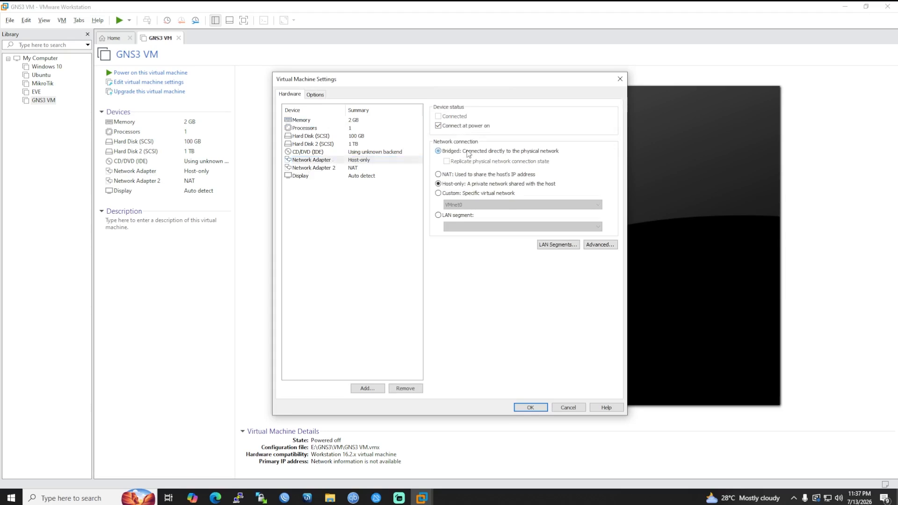
left_click(348, 168)
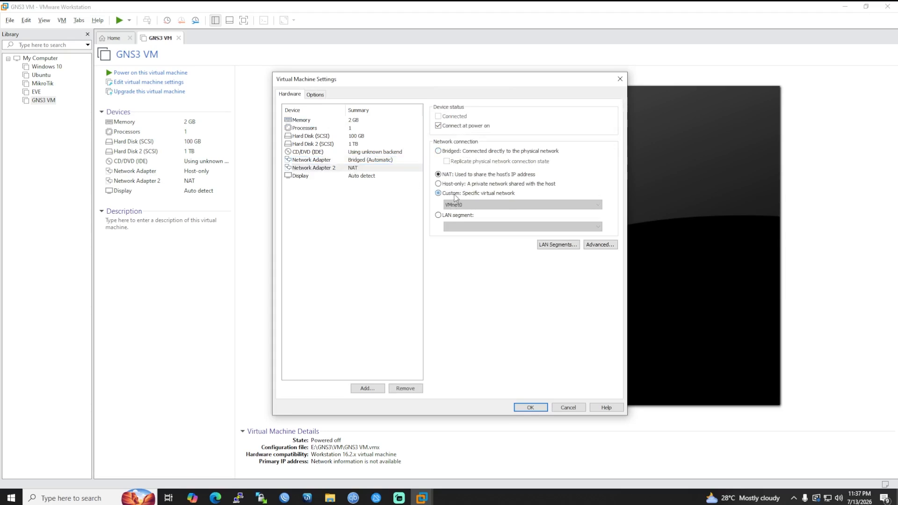
left_click(454, 193)
left_click(472, 205)
left_click(470, 219)
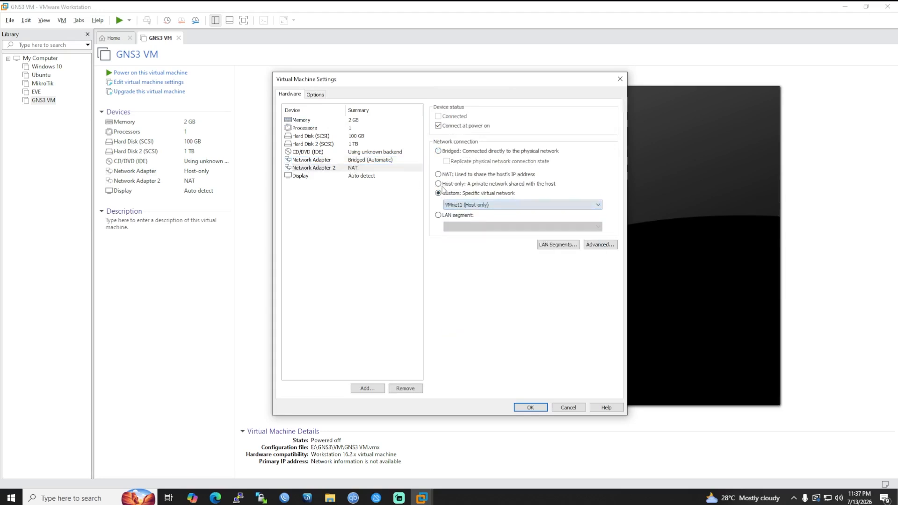
left_click(524, 407)
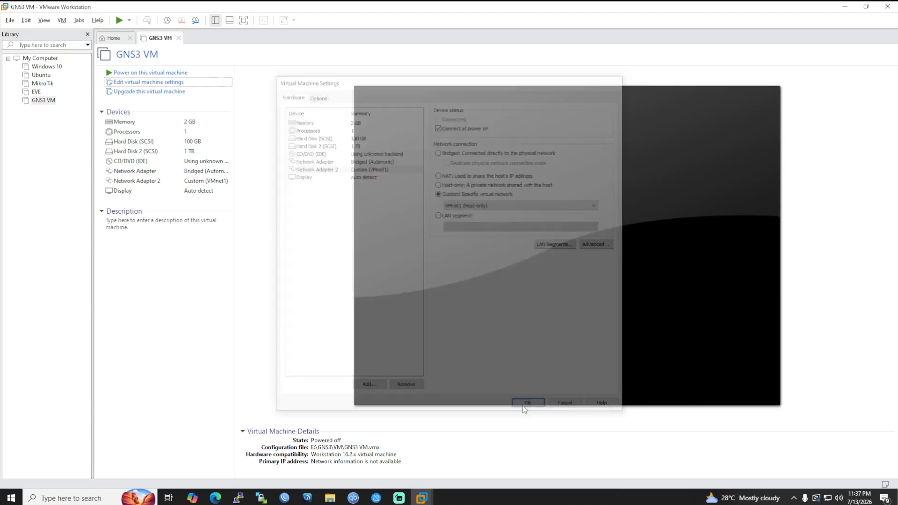
Power on the GNS3 VM until it reports 192.168.100.118, then switch to Edge.
left_click(143, 73)
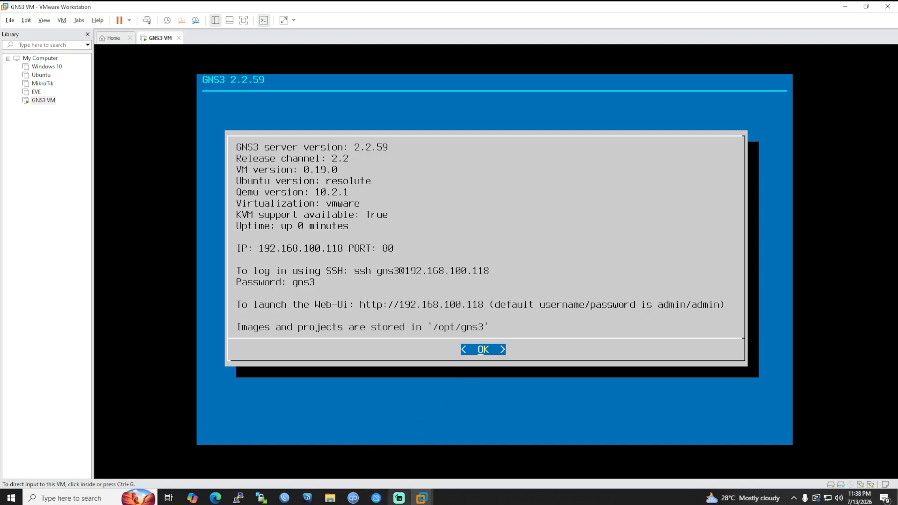
left_click(215, 498)
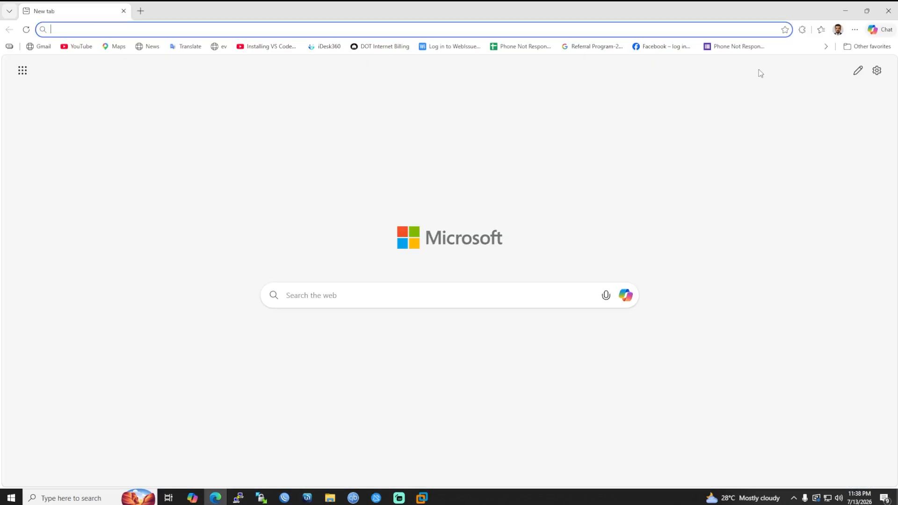
Load 192.168.100.118 in Edge and maximize the window on the GNS3 Web UI Projects page.
left_click_drag(529, 4, 711, 63)
left_click(603, 87)
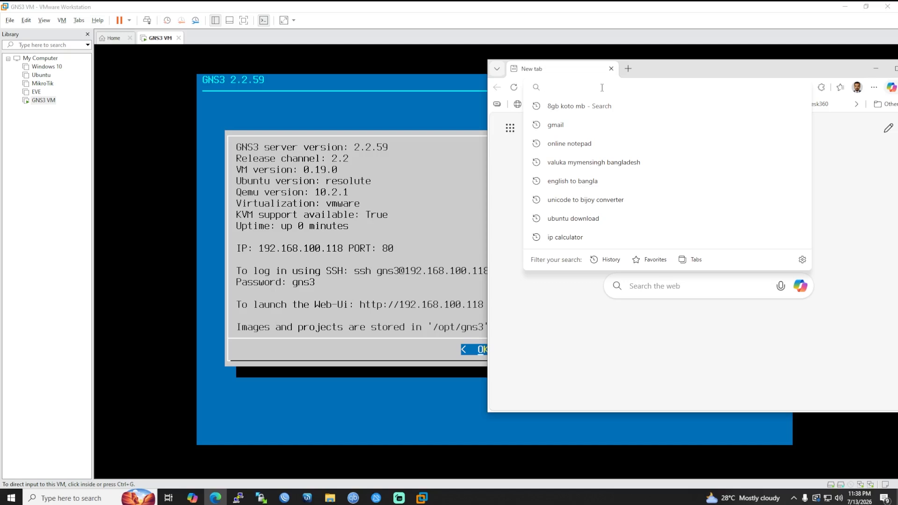
type("192.")
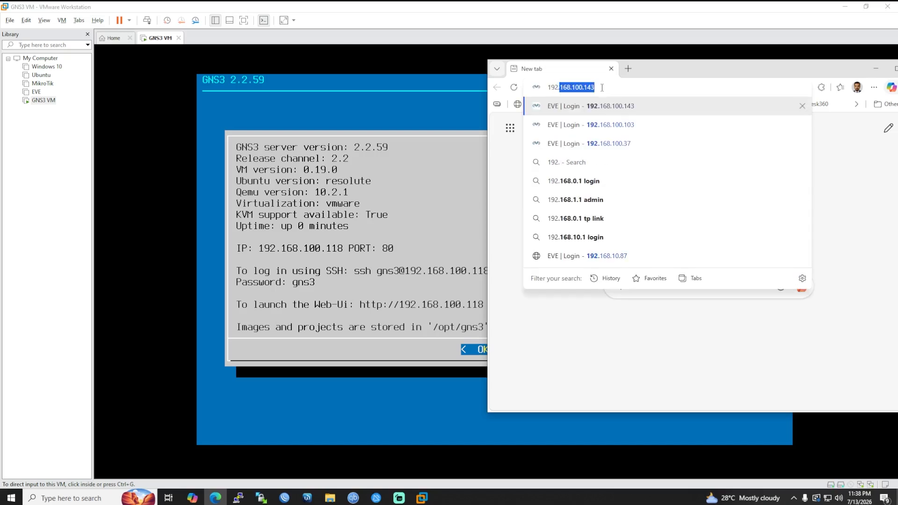
type("168.1")
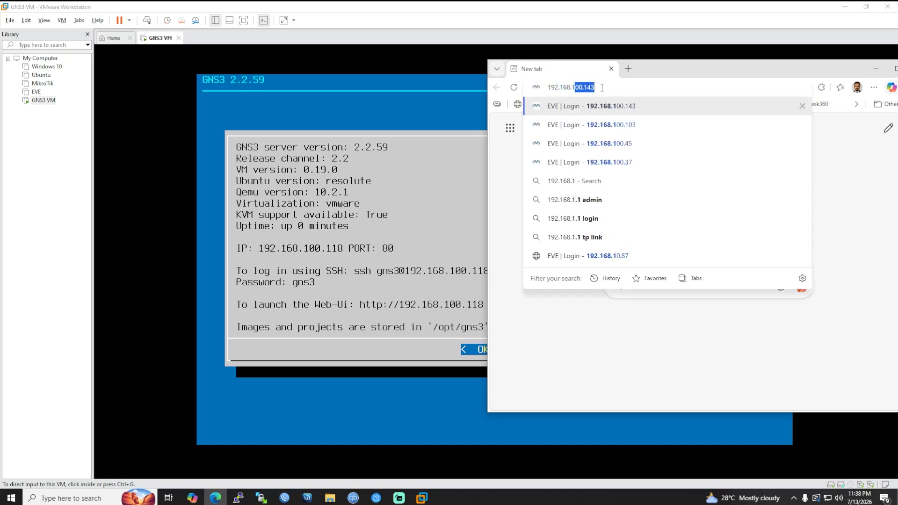
type("00.")
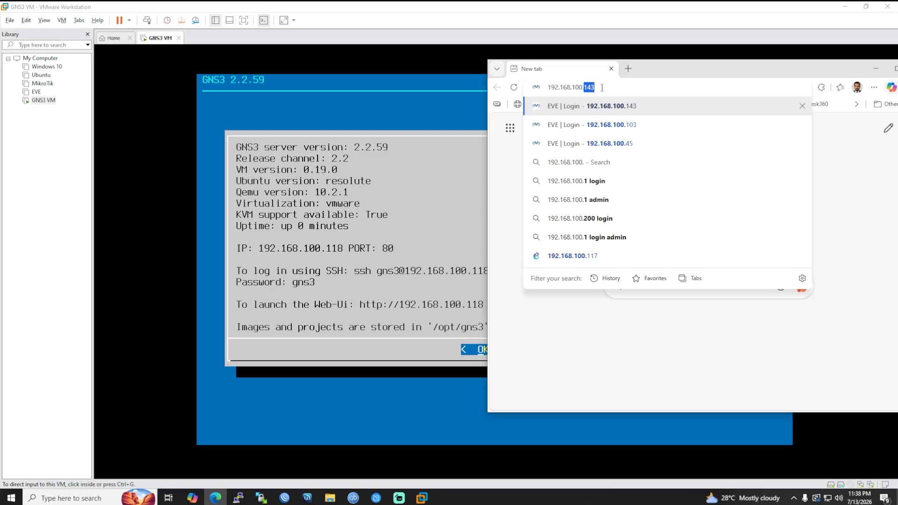
type("118")
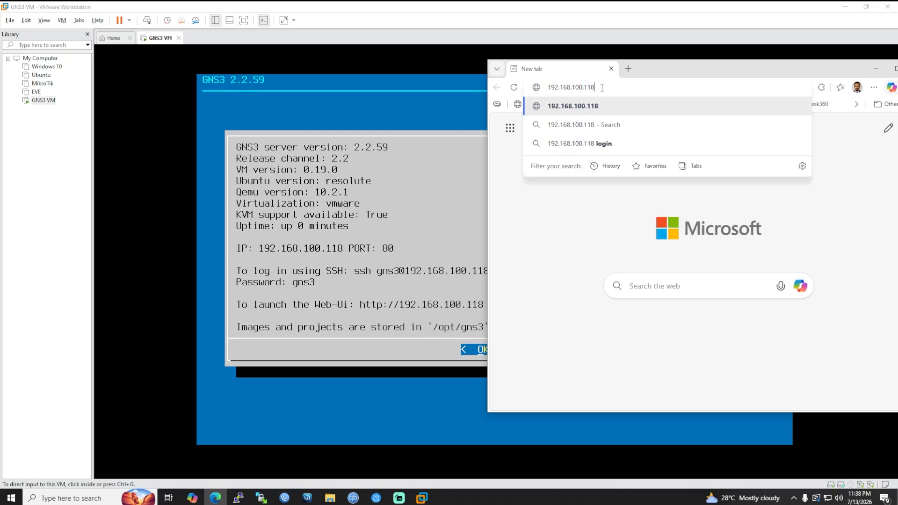
key("Return")
left_click_drag(738, 60, 400, 33)
left_click(557, 39)
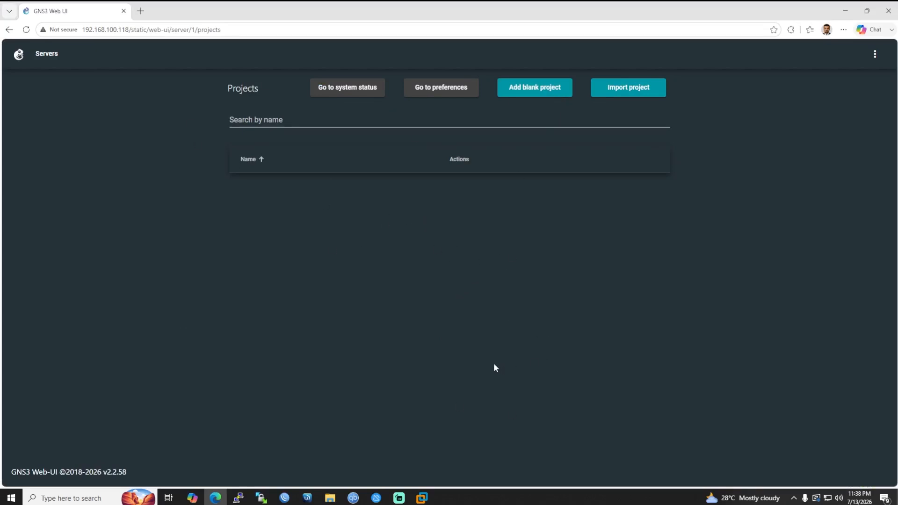
Create a new blank test project in the GNS3 Web UI.
left_click(548, 94)
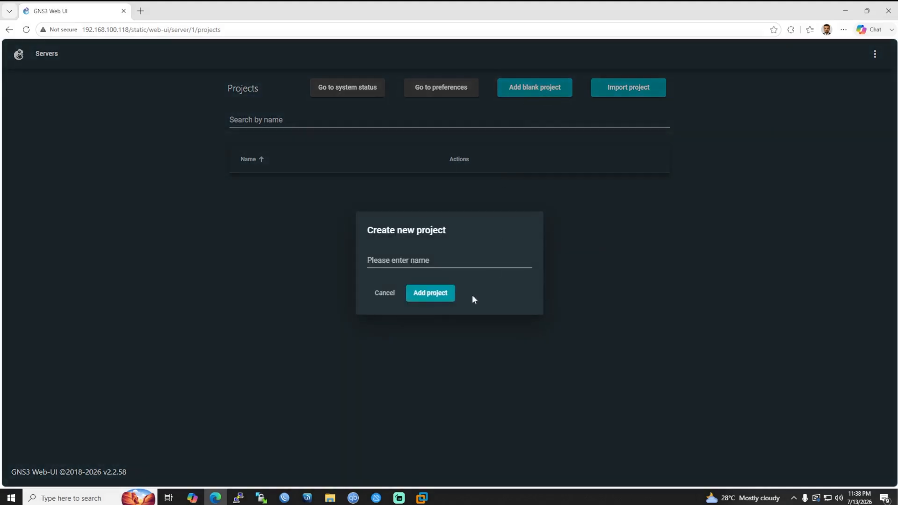
left_click(396, 261)
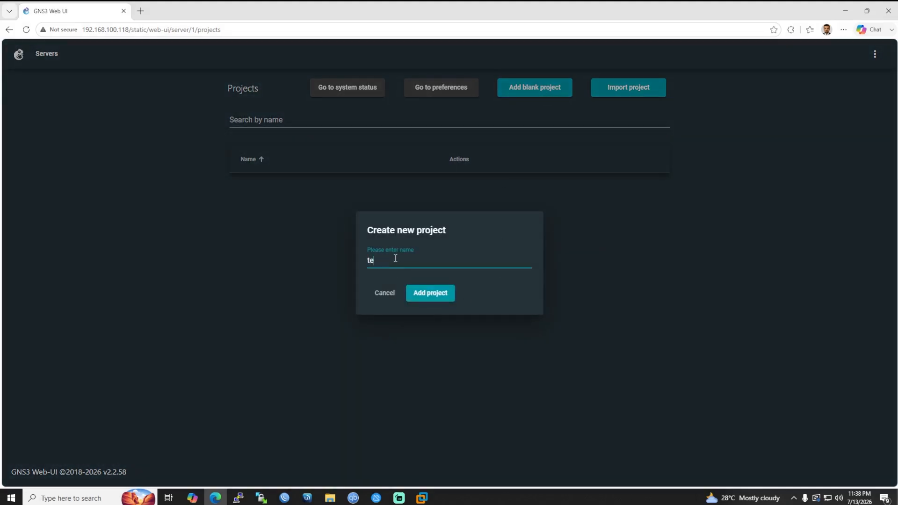
left_click(439, 292)
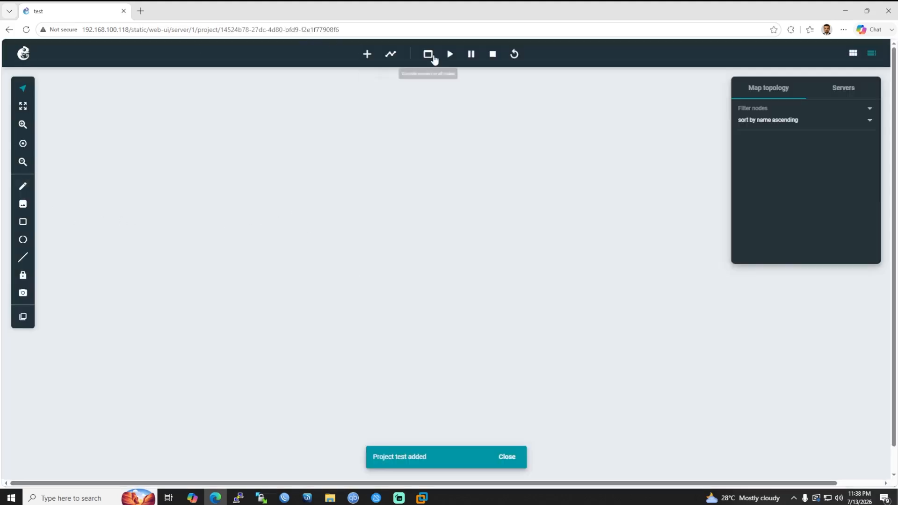
Place an ATM switch and a cloud on the canvas, then minimize the browser.
left_click(367, 55)
left_click_drag(370, 186, 189, 211)
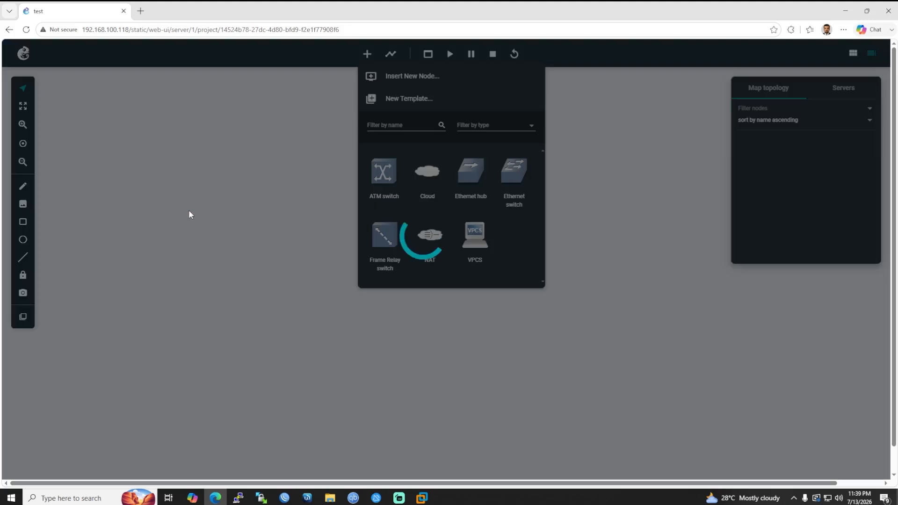
left_click_drag(427, 171, 298, 142)
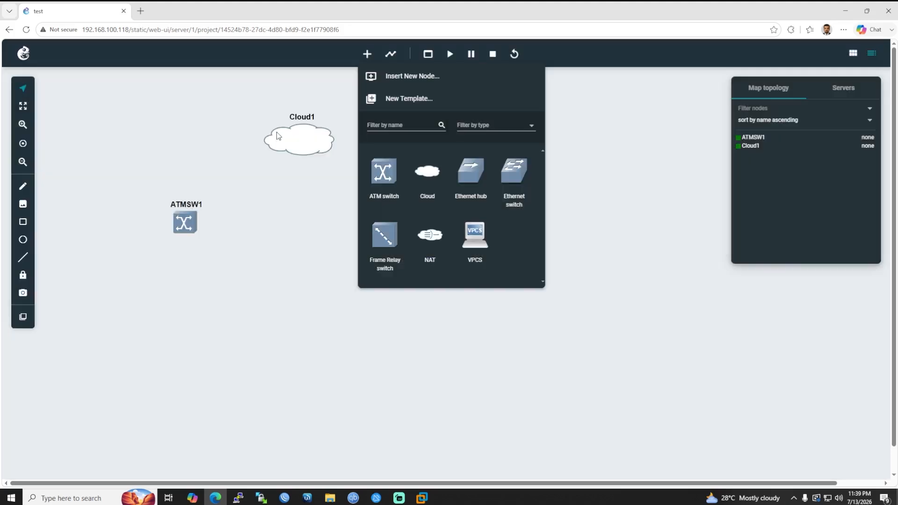
left_click(699, 147)
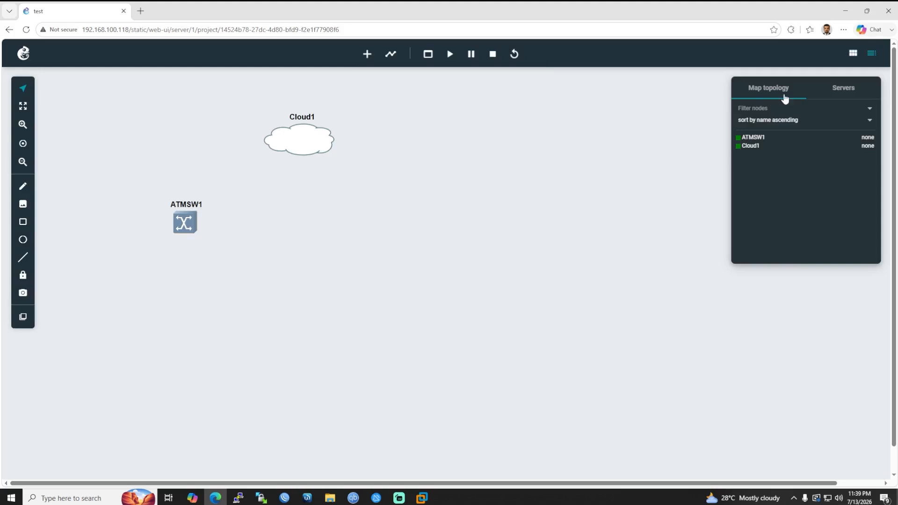
left_click(888, 11)
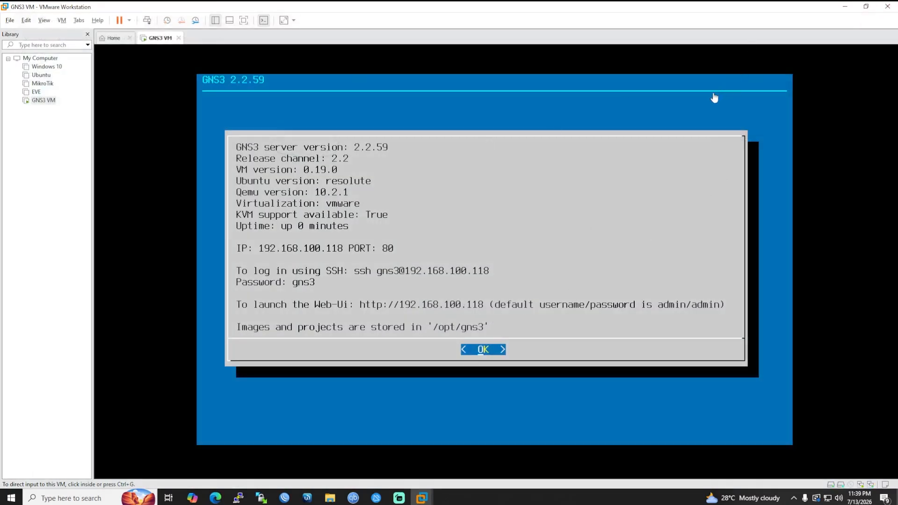
In the GNS3 VM console, browse the main menu entries and settle on Network.
left_click(538, 271)
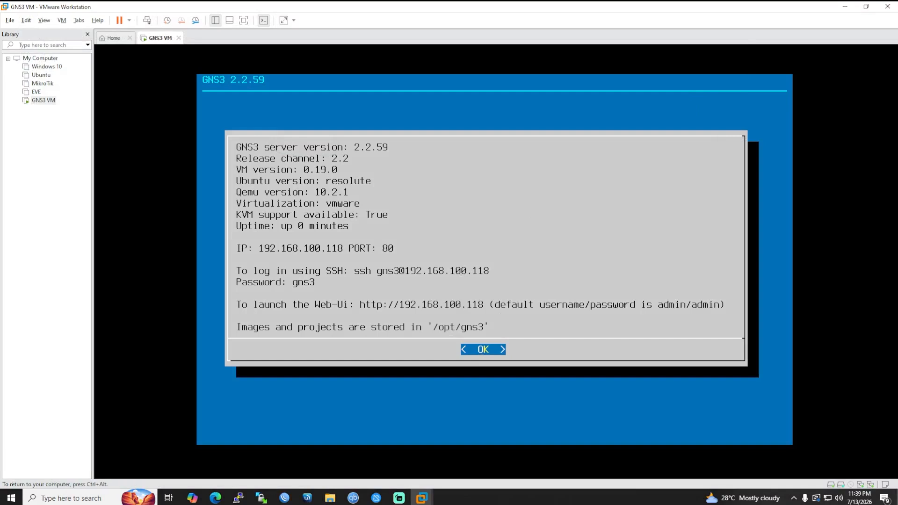
key("Return")
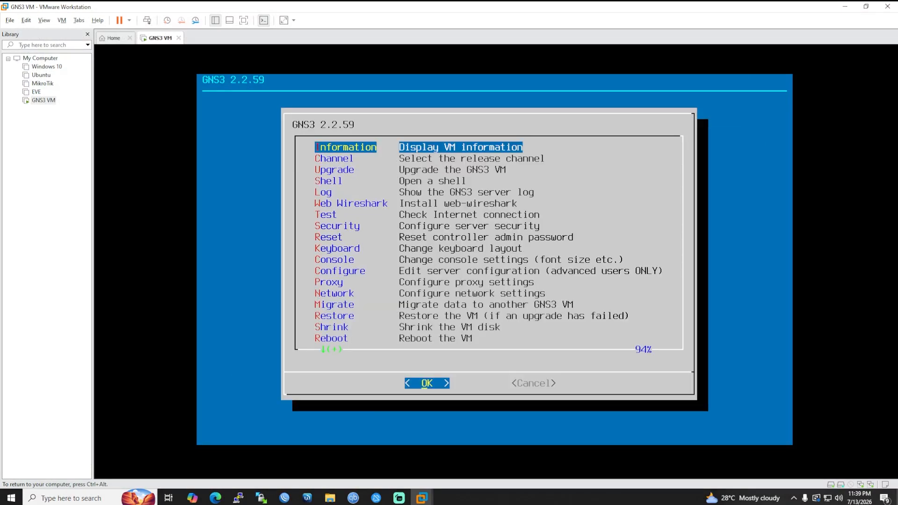
key("Down")
key("Up")
key("Down")
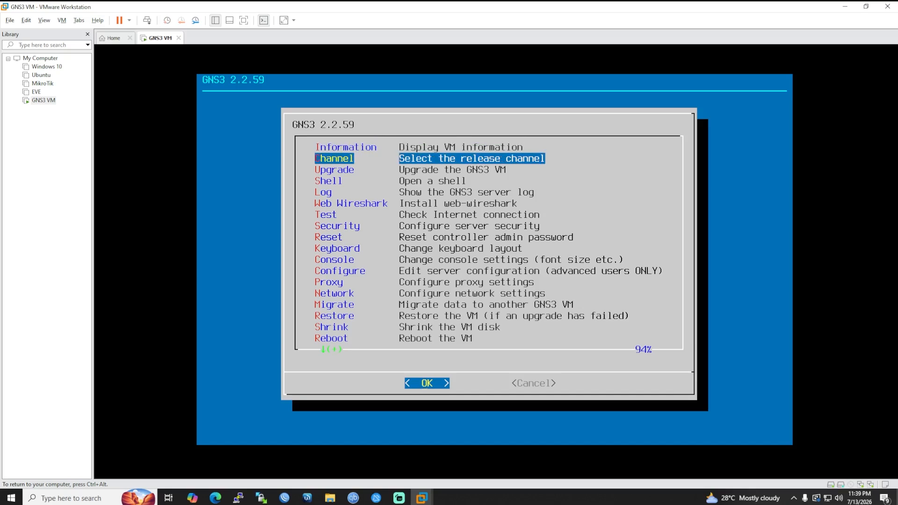
key("Down")
key("Down")
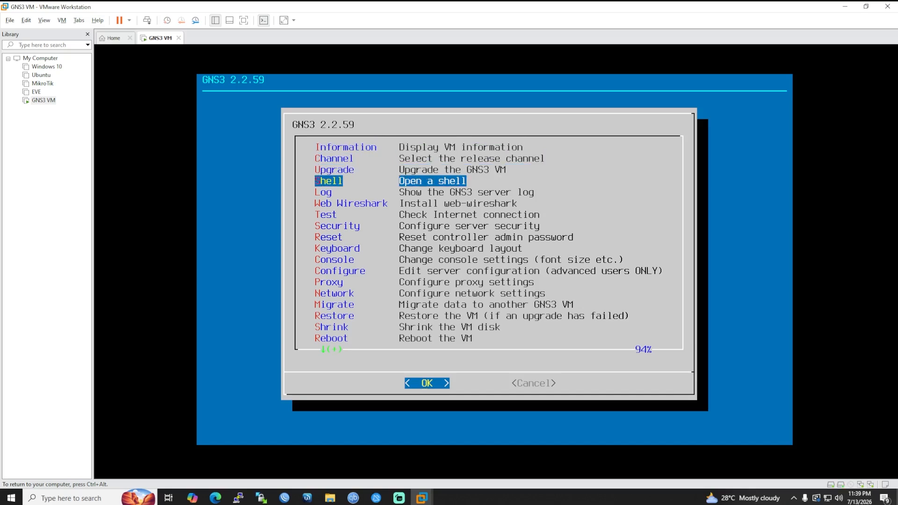
key("Down")
key("Down")
key("Down")
key("Down")
key("Down")
key("Down")
key("Down")
key("Down")
key("Down")
key("Down")
key("Down")
key("Down")
key("Down")
key("Down")
key("Down")
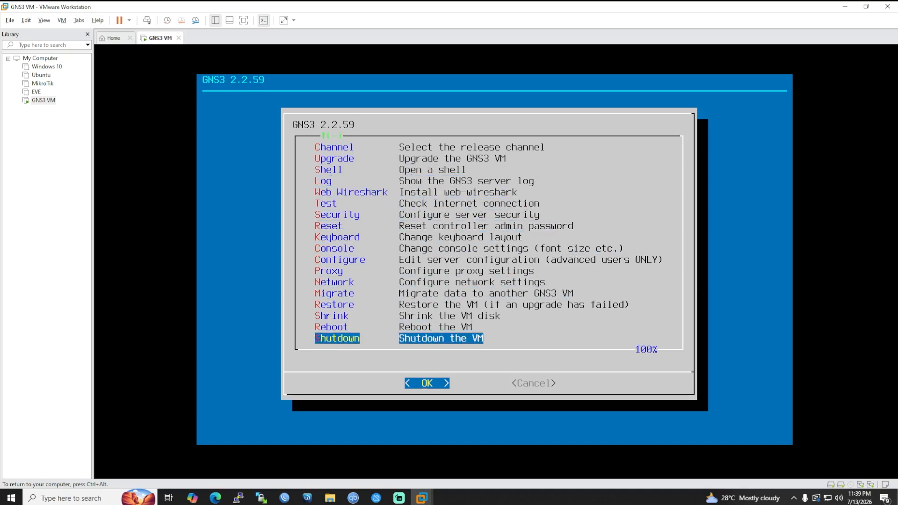
key("Up")
key("Down")
key("Up")
key("Up")
key("Up")
key("Up")
key("Up")
key("Up")
key("Up")
key("Up")
key("Up")
key("Up")
key("Up")
key("Up")
key("Up")
key("Up")
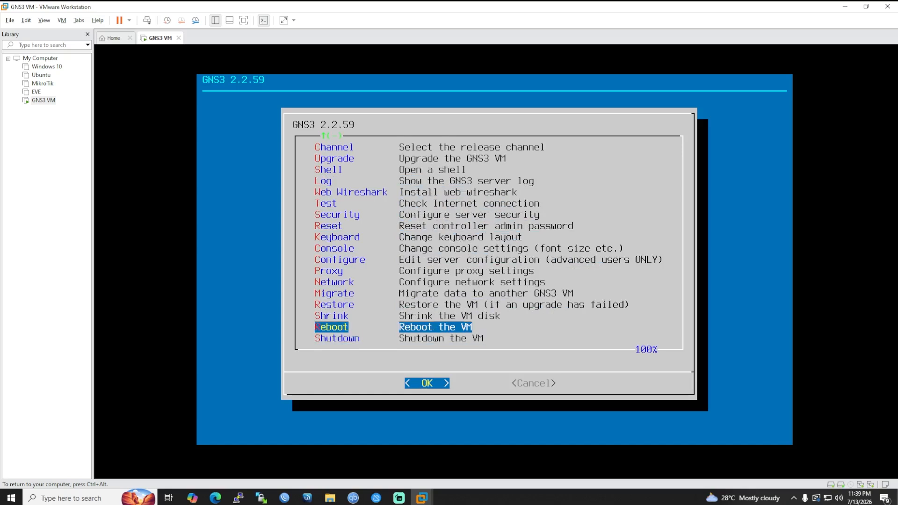
key("Down")
key("Down")
key("Down")
key("Down")
key("Down")
key("Down")
key("Down")
key("Down")
key("Down")
key("Down")
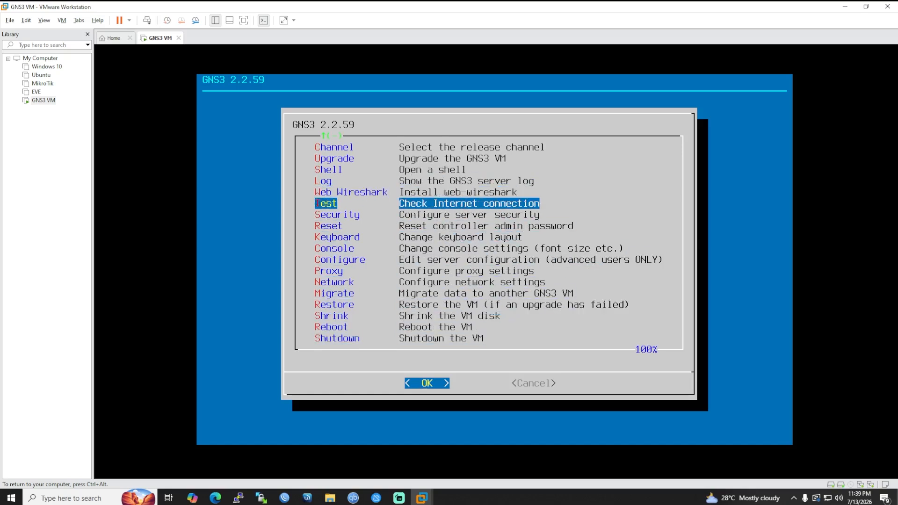
Open Network, decline the reboot, return to the info screen and minimize VMware.
key("Return")
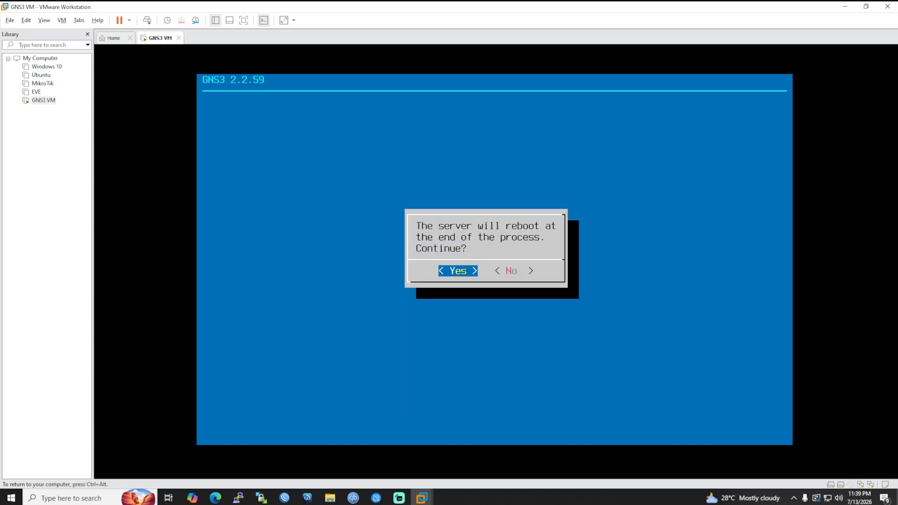
key("Right")
key("Return")
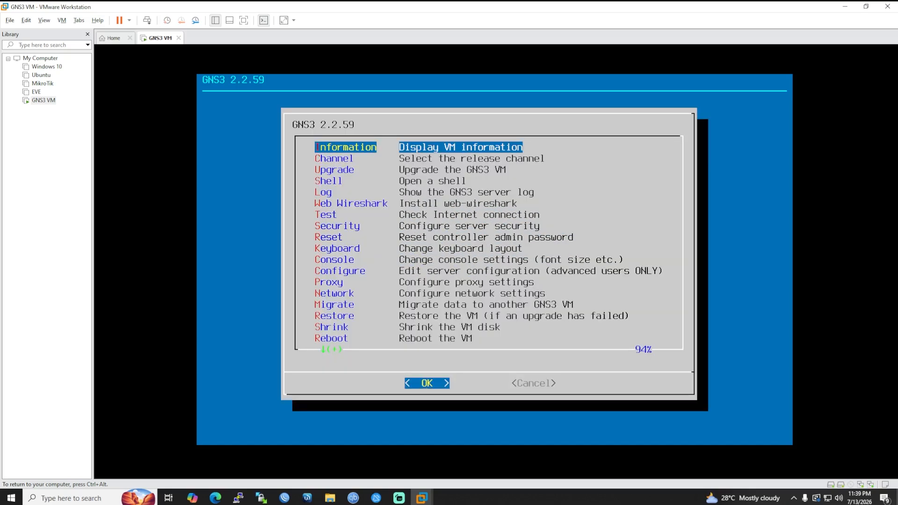
key("Return")
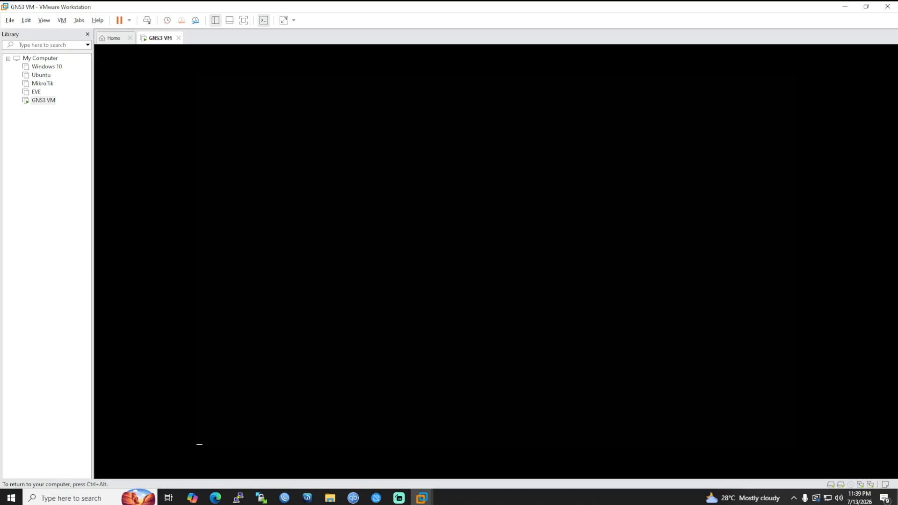
left_click(847, 7)
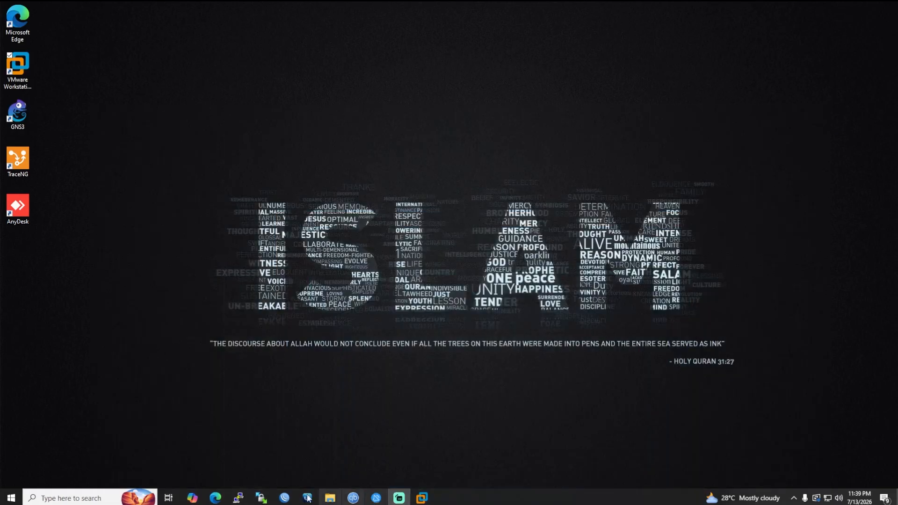
Launch GNS3 from the desktop shortcut and bring its window in front of VMware.
left_click(19, 108)
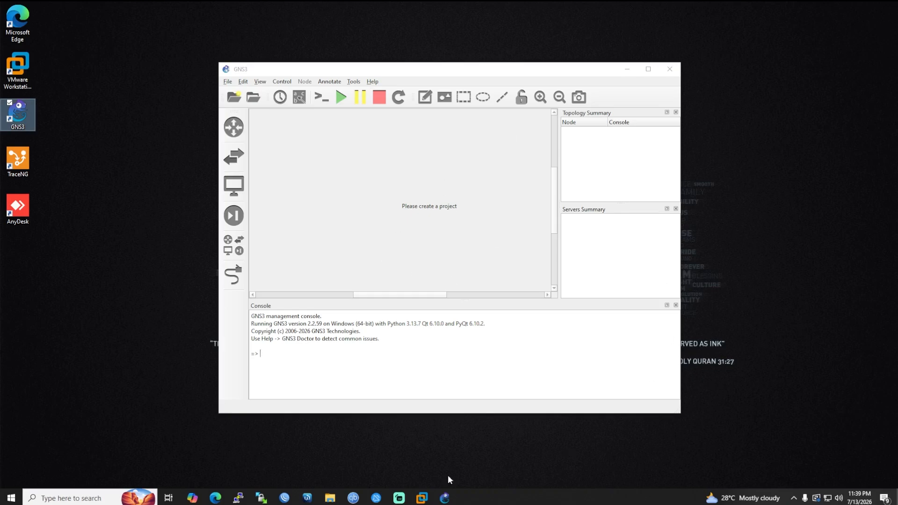
mouse_move(422, 497)
left_click(474, 442)
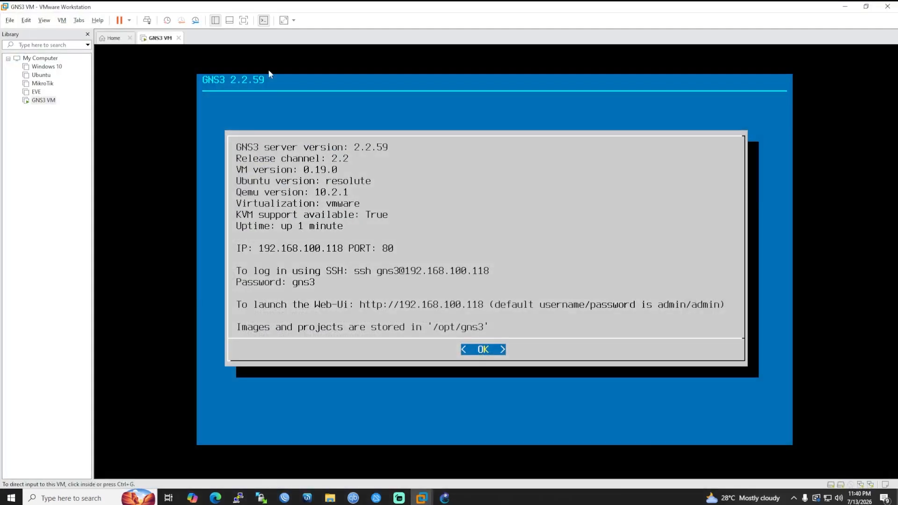
left_click(845, 6)
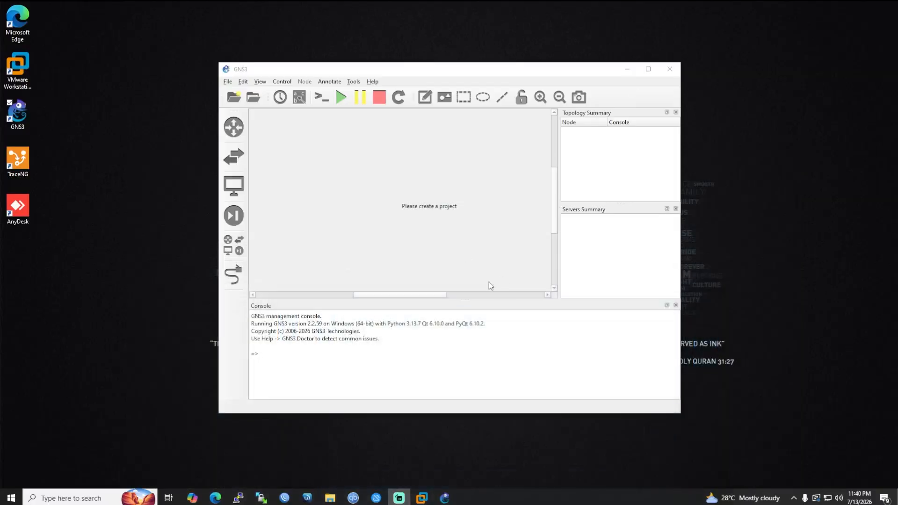
left_click(246, 84)
Create the new empty project untitled1.
left_click(334, 195)
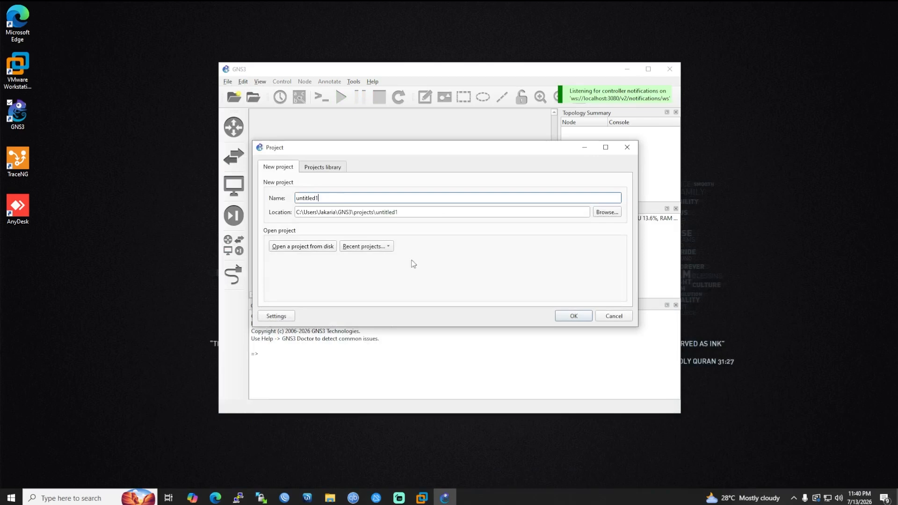
left_click(565, 315)
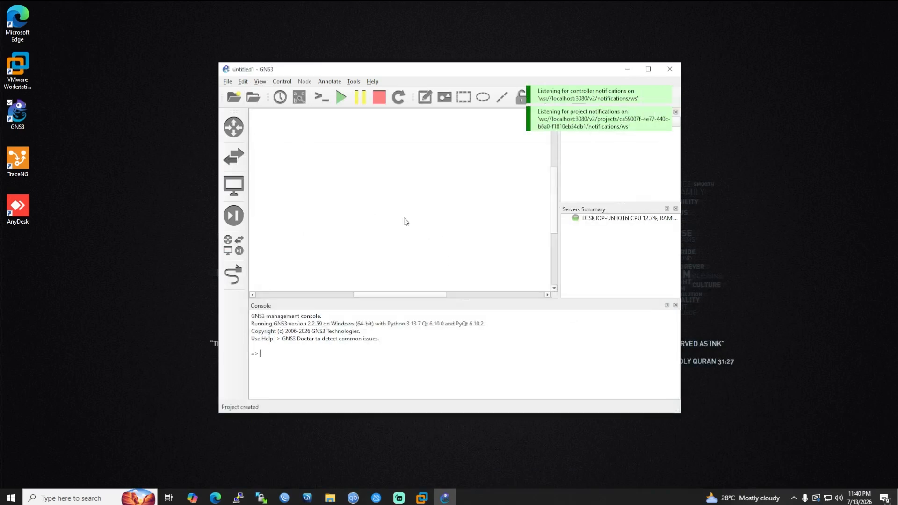
left_click(259, 83)
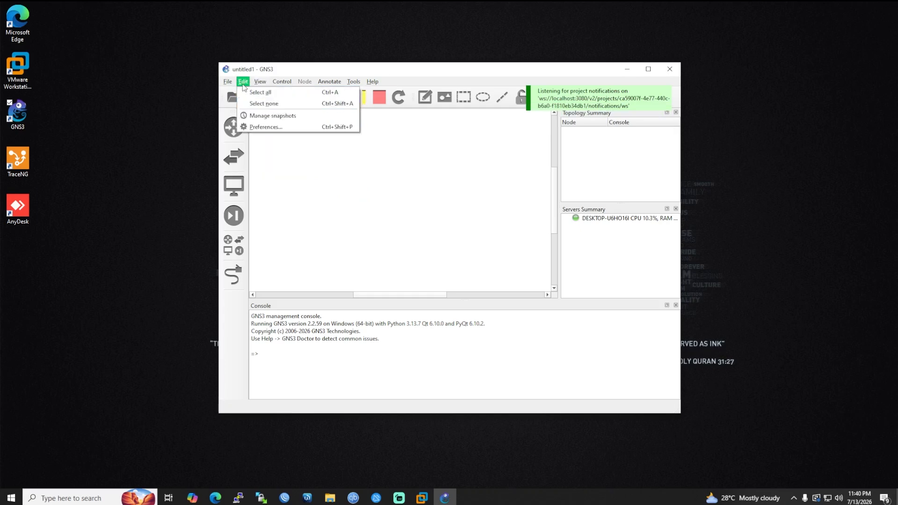
In Preferences > GNS3 VM, enable the GNS3 VM using VMware Workstation / Player and apply.
left_click(243, 83)
left_click(243, 83)
left_click(274, 130)
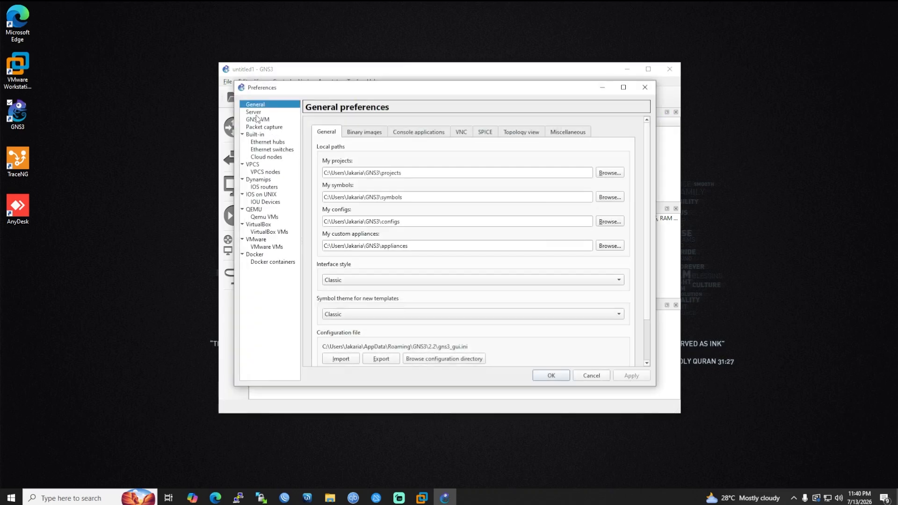
left_click(255, 113)
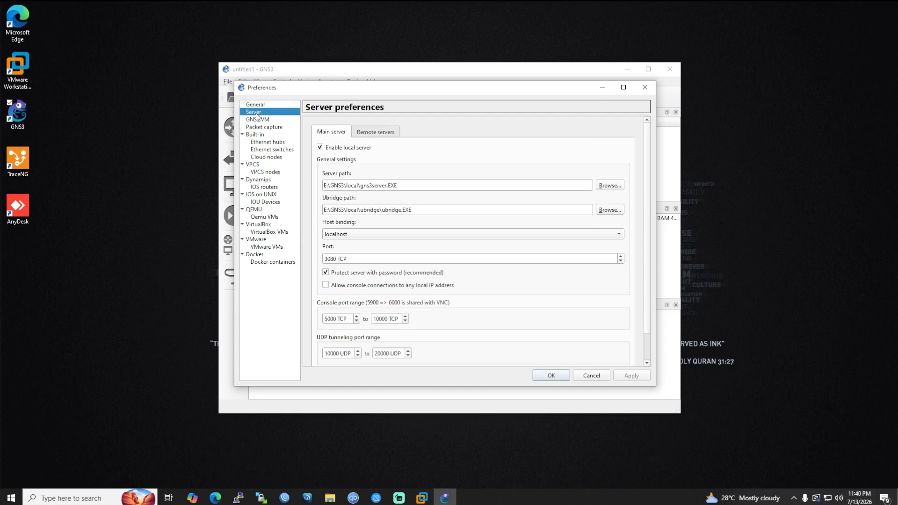
left_click(262, 121)
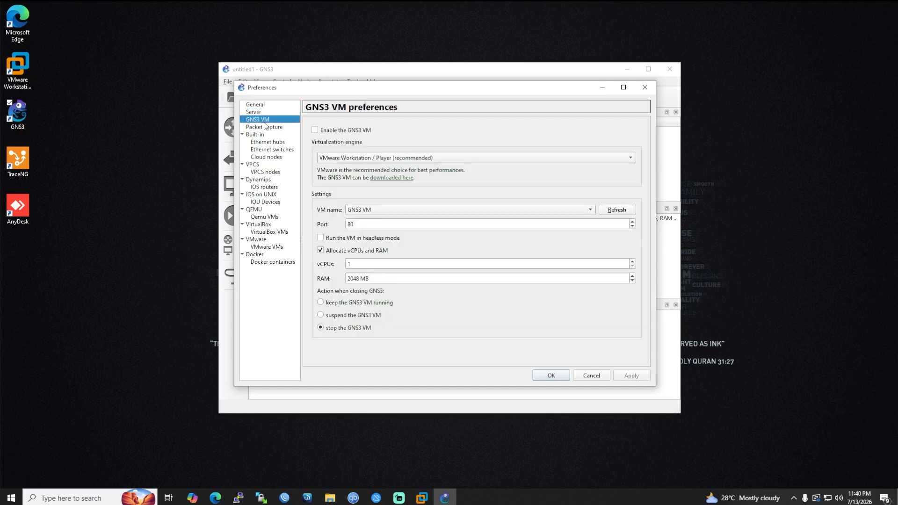
left_click(315, 130)
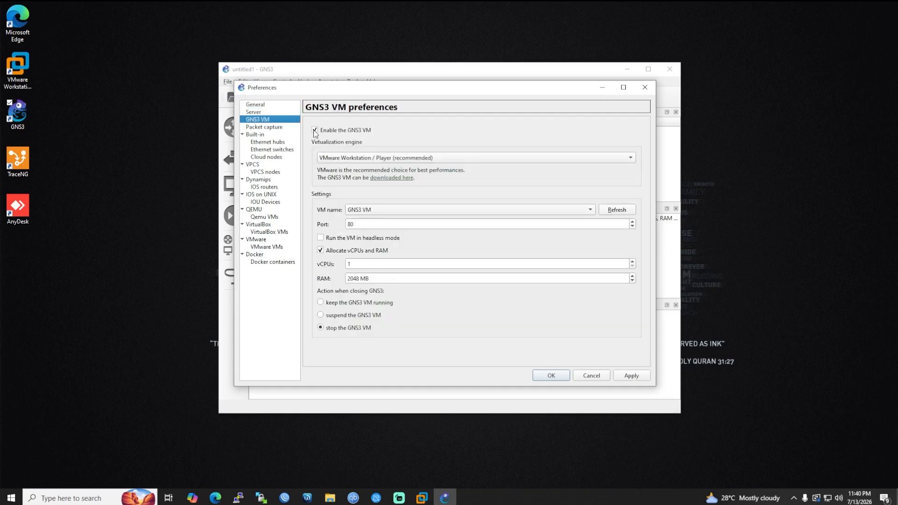
left_click(343, 161)
left_click(343, 159)
left_click(640, 375)
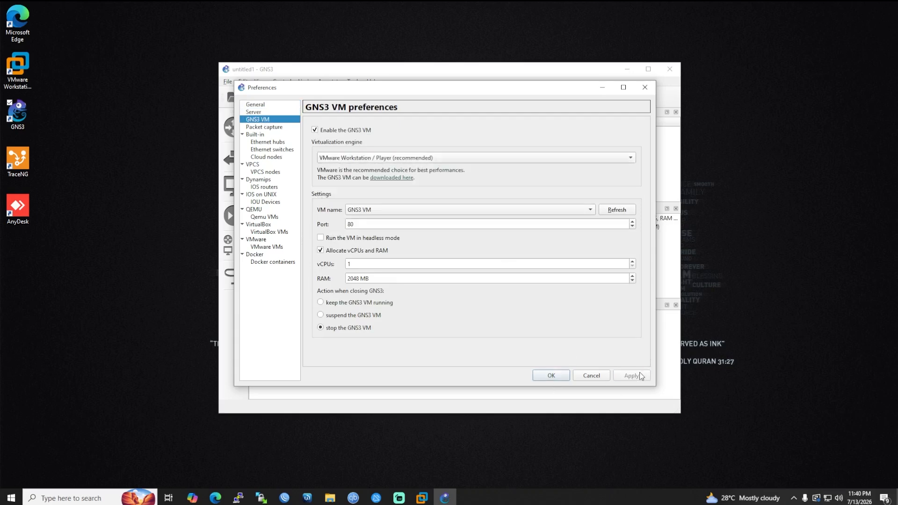
left_click(553, 376)
Check the Servers Summary to confirm the GNS3 VM server runs beside the local one.
left_click(612, 227)
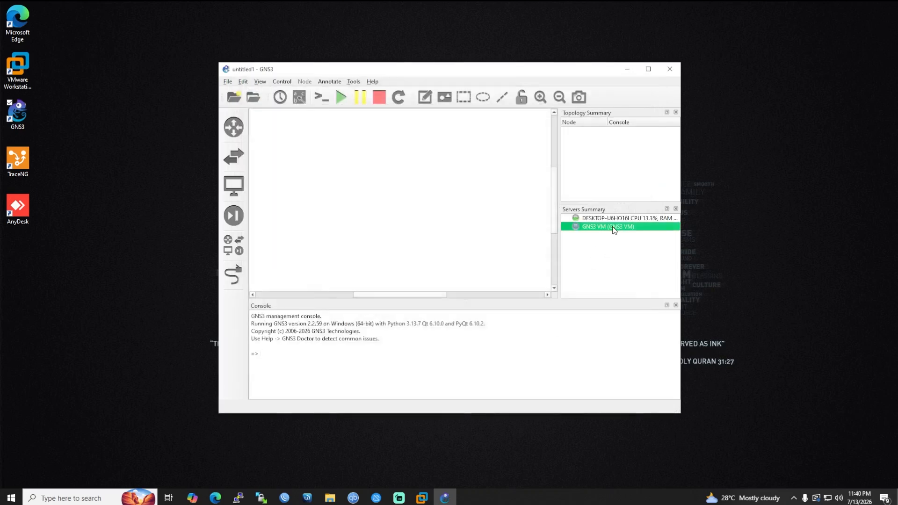
left_click(613, 217)
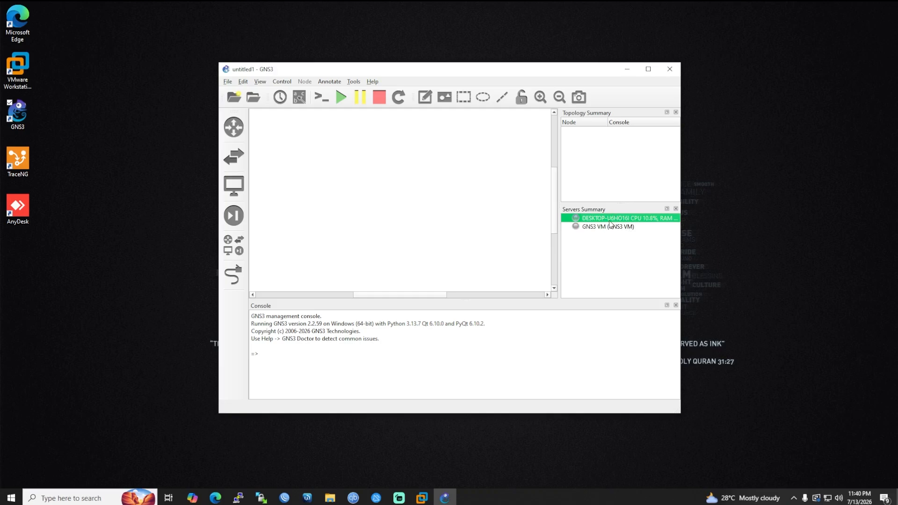
left_click(610, 229)
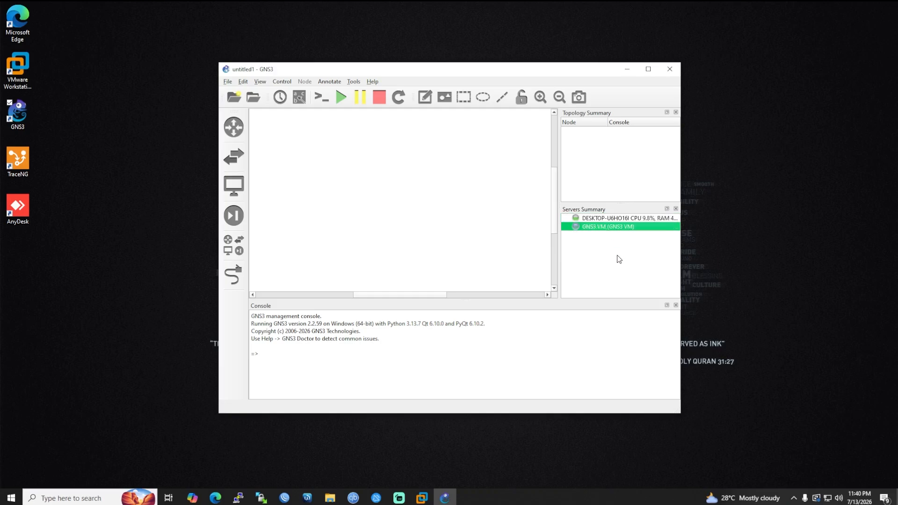
left_click(446, 249)
left_click(636, 228)
left_click(369, 221)
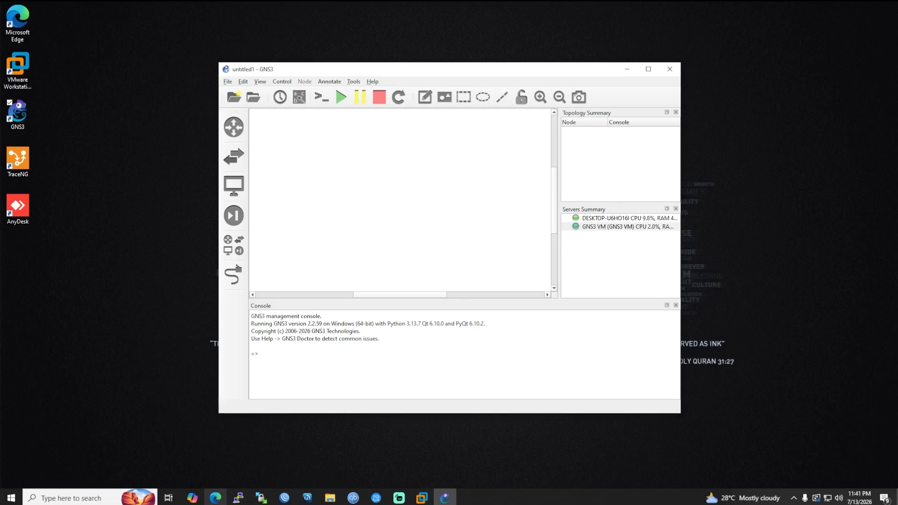
Open the MikroTik downloads page in Edge and show the Stable CHR downloads.
left_click(215, 498)
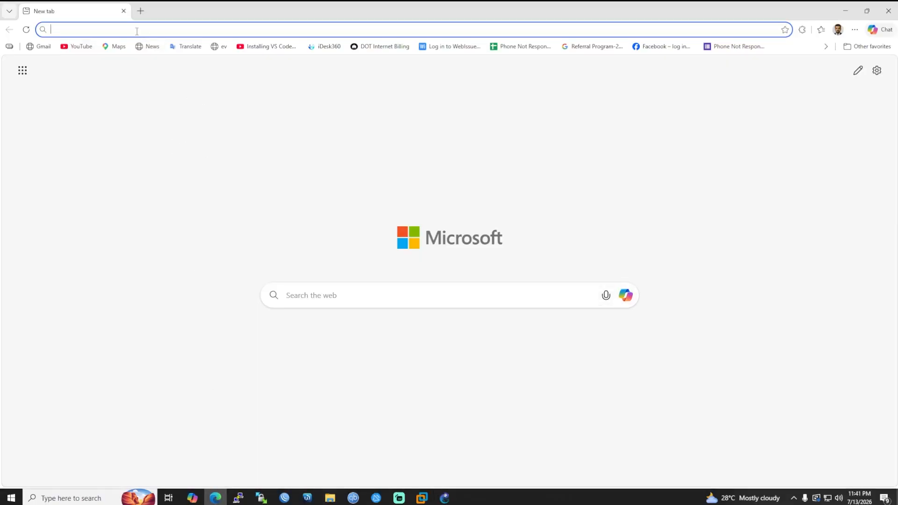
type("mikrotik.com/download")
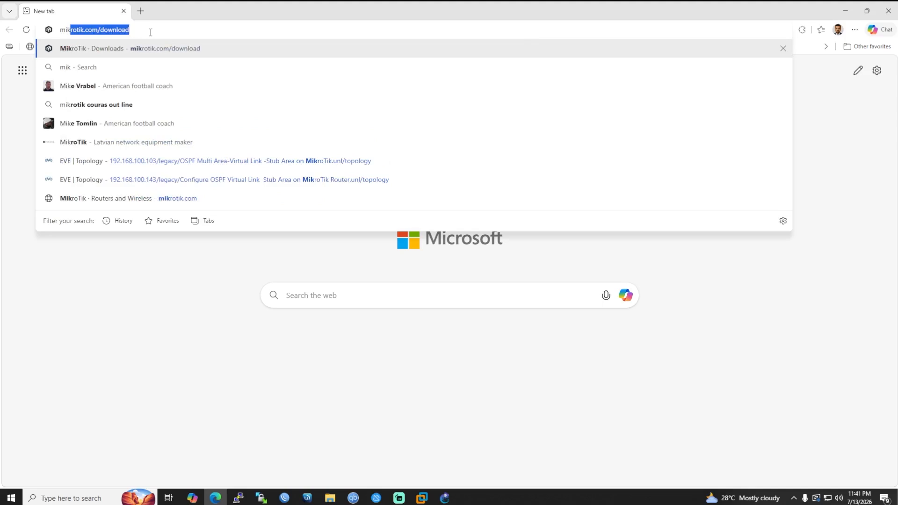
key("Return")
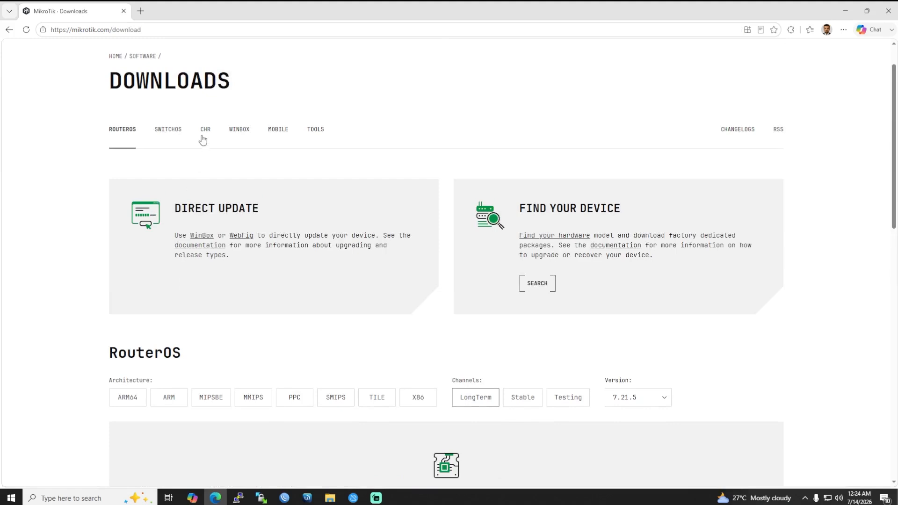
left_click(205, 135)
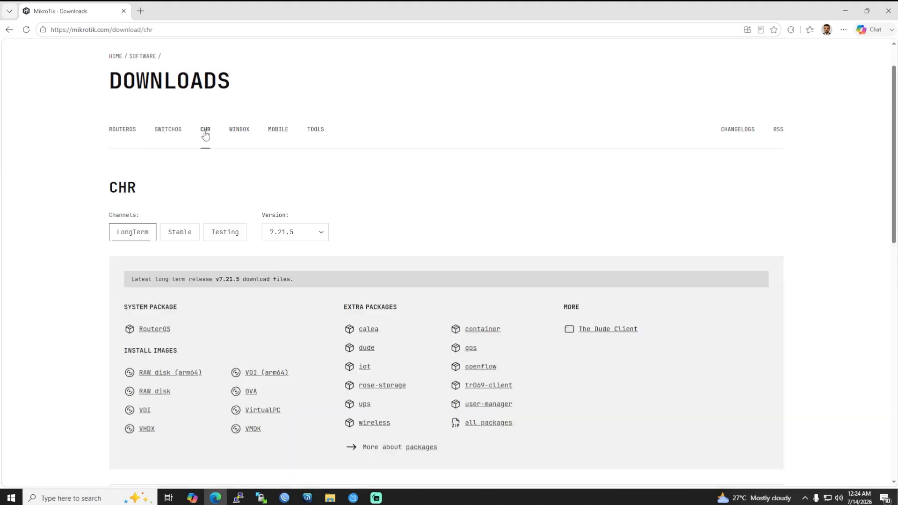
left_click(179, 233)
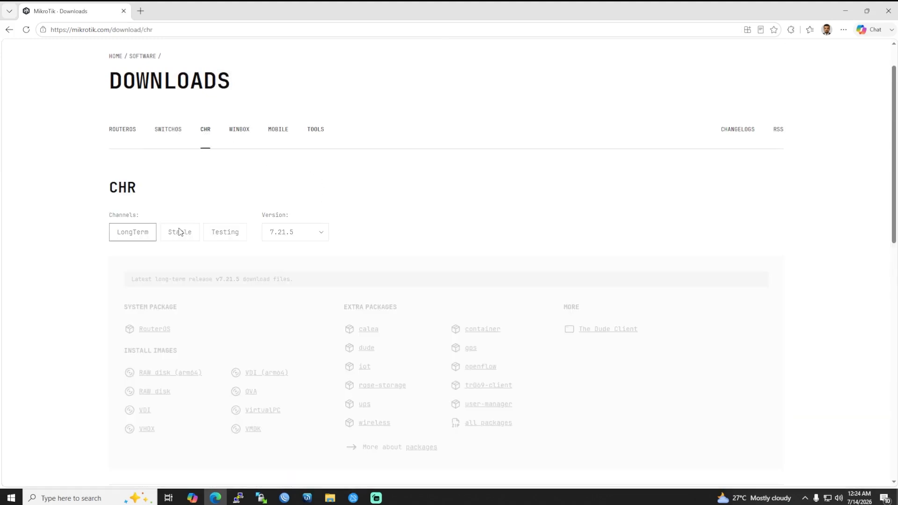
scroll(179, 234, "down", 3)
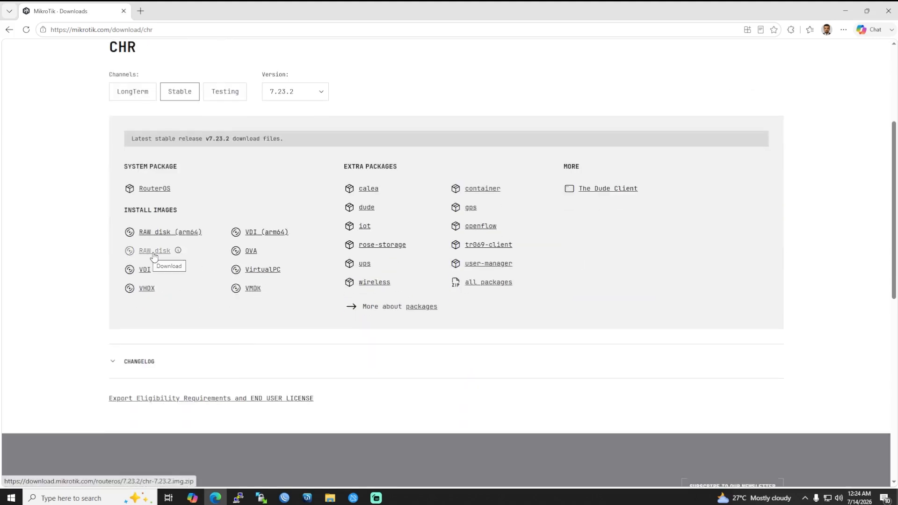
Cancel saving the RAW disk image and switch the CHR version to 6.49.20.
left_click(154, 257)
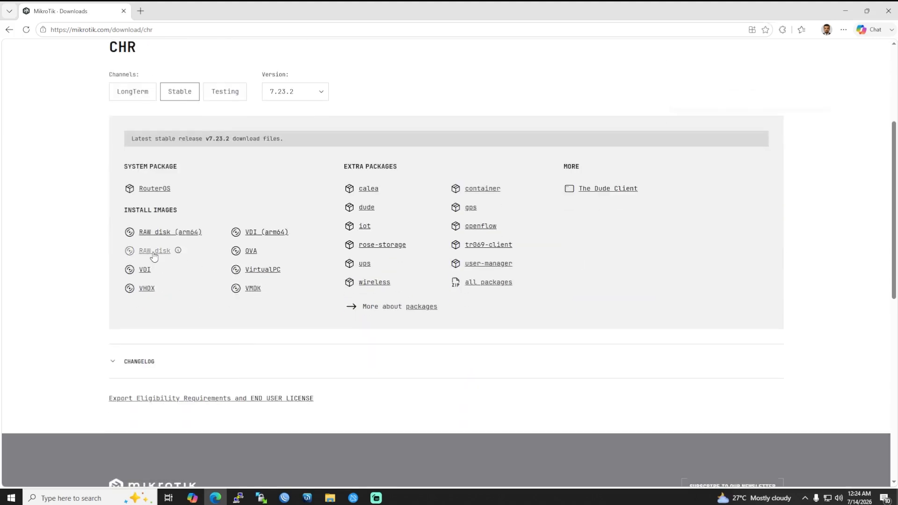
left_click(725, 96)
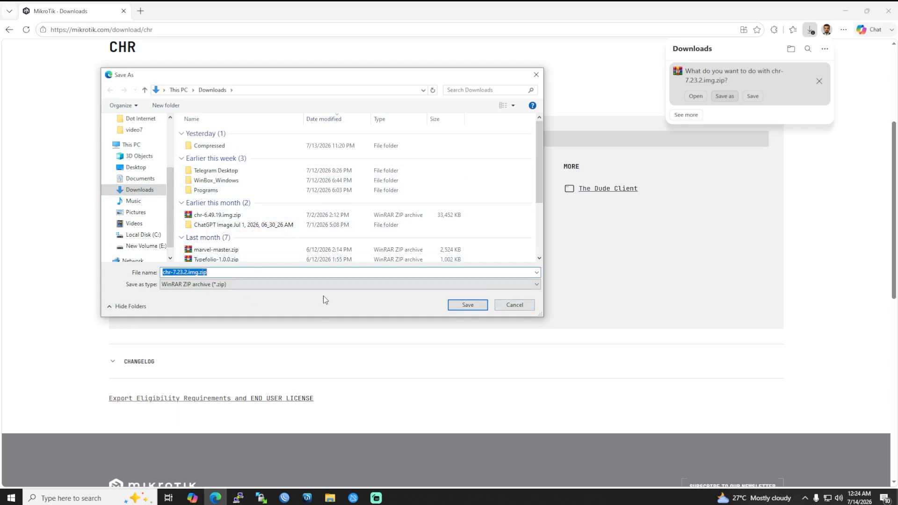
left_click(518, 306)
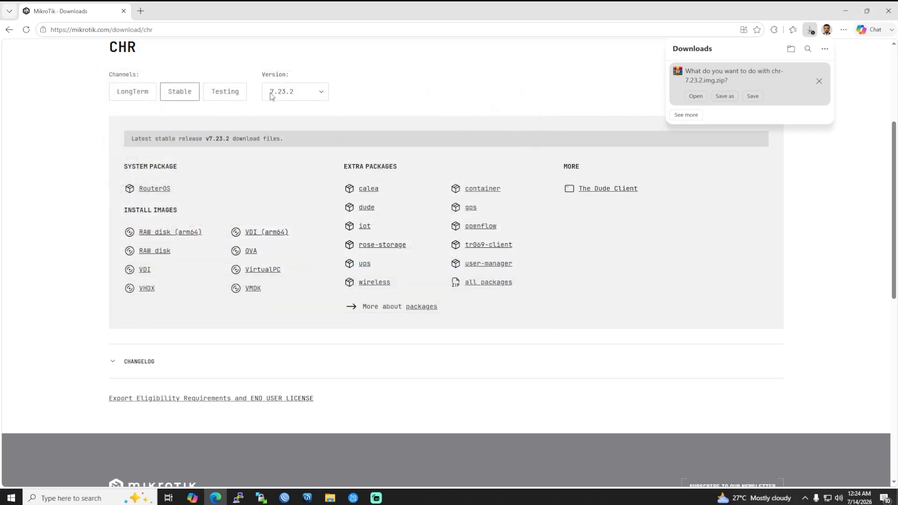
left_click(294, 96)
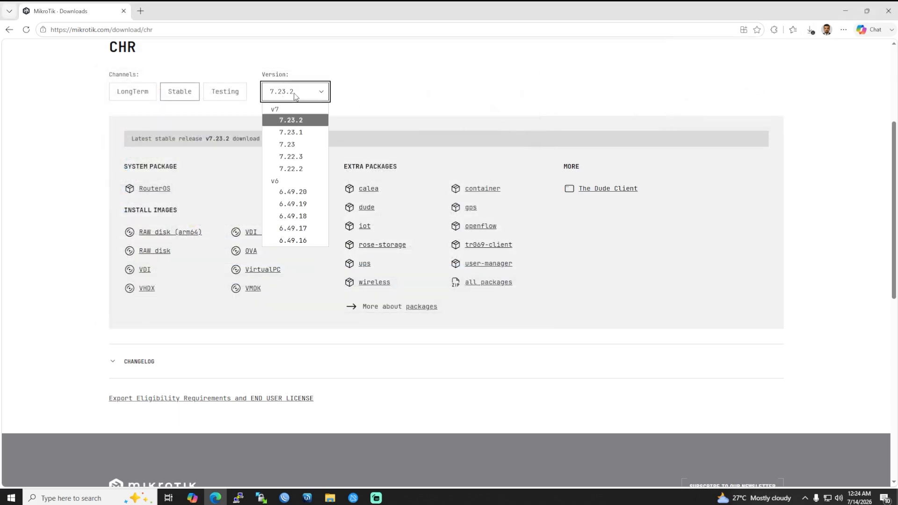
left_click(297, 193)
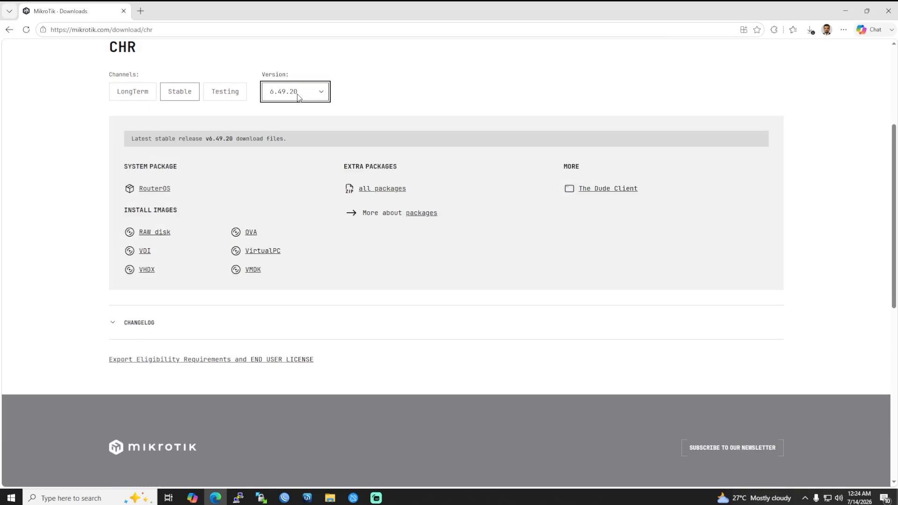
scroll(298, 96, "up", 4)
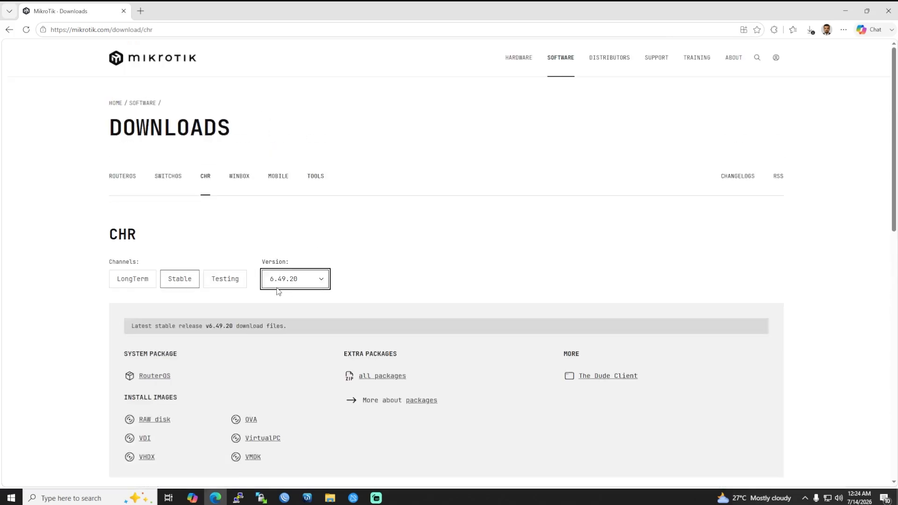
Open the MikroTik Tools downloads page and scroll through its contents.
left_click(315, 184)
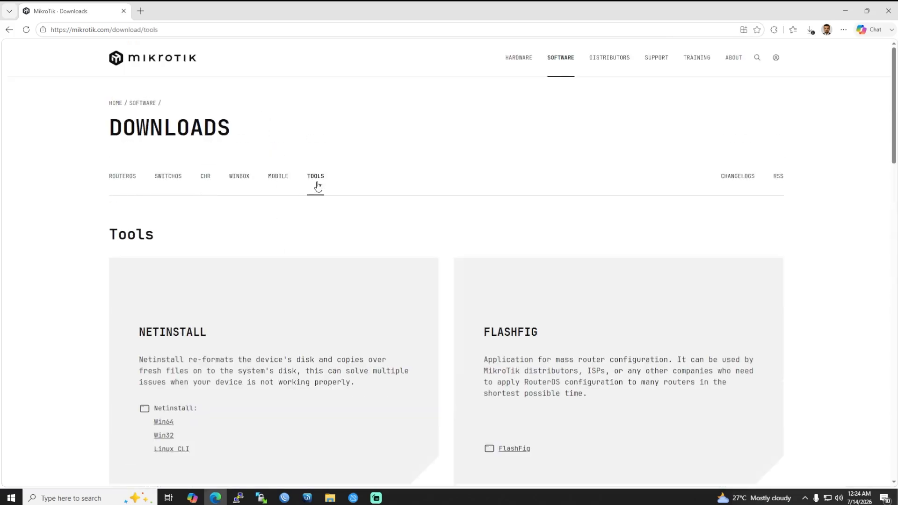
scroll(354, 174, "down", 5)
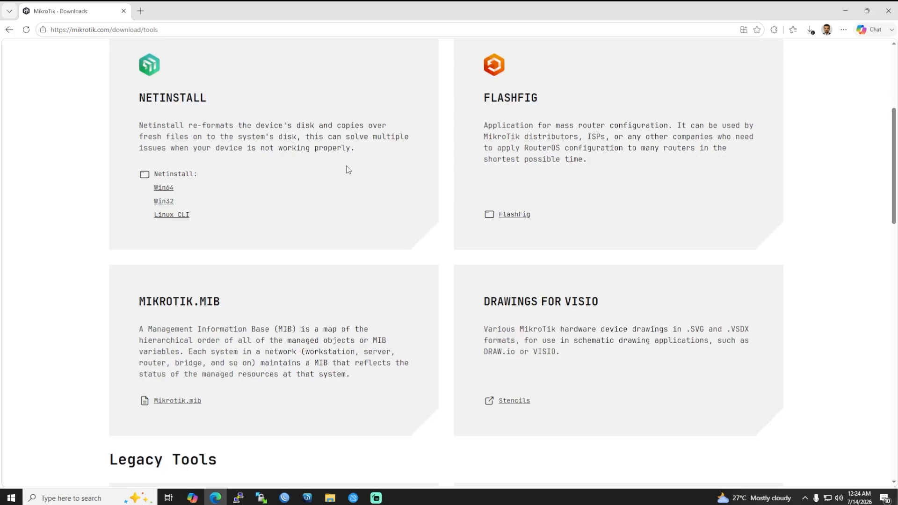
scroll(295, 168, "down", 7)
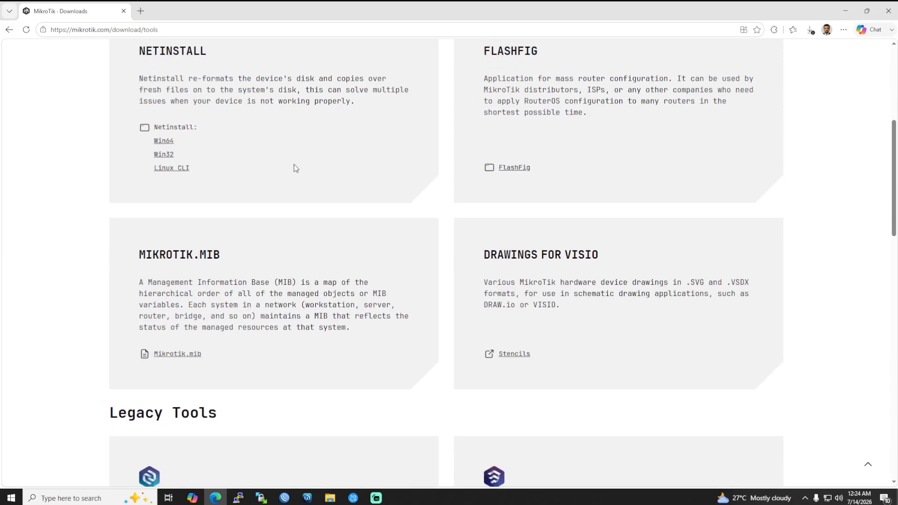
scroll(292, 170, "down", 5)
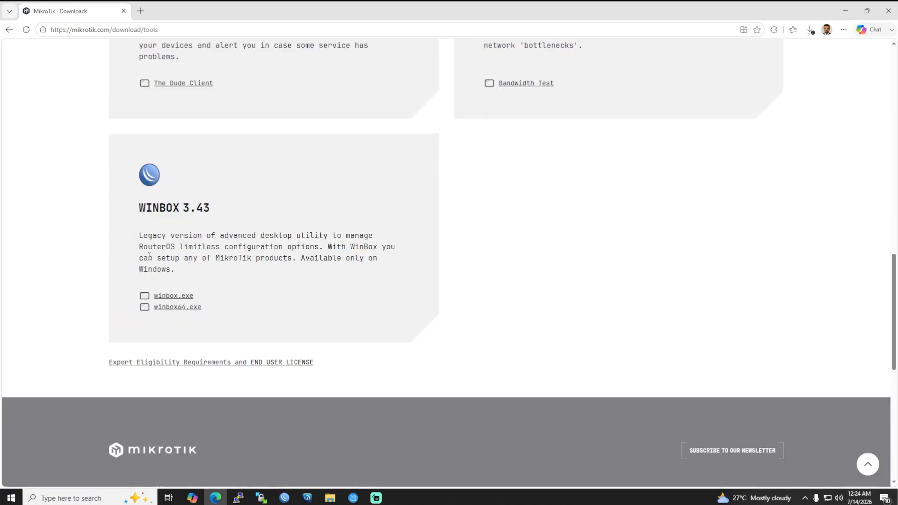
left_click_drag(230, 217, 108, 205)
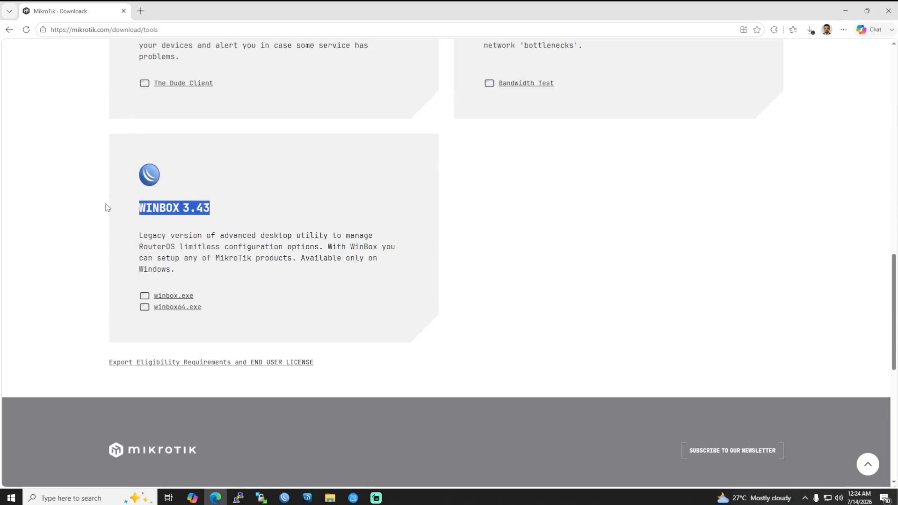
scroll(508, 228, "up", 5)
scroll(534, 224, "up", 5)
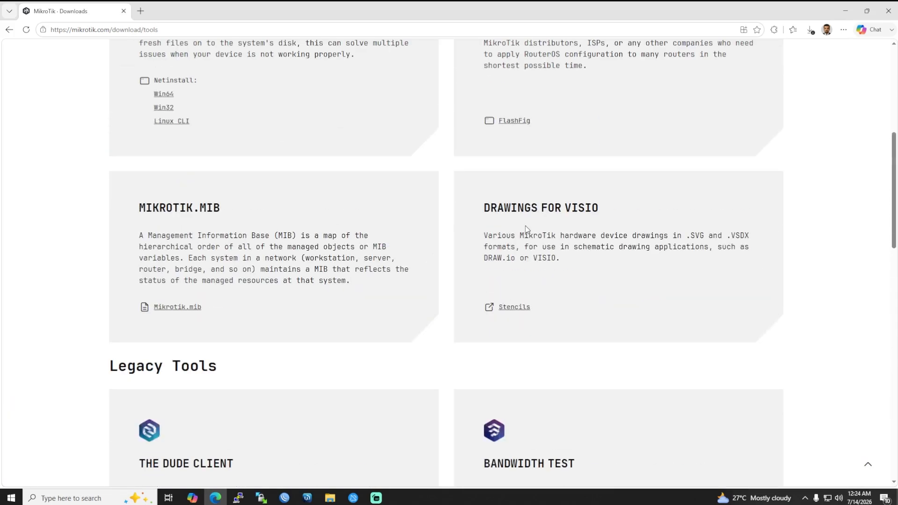
scroll(525, 230, "up", 6)
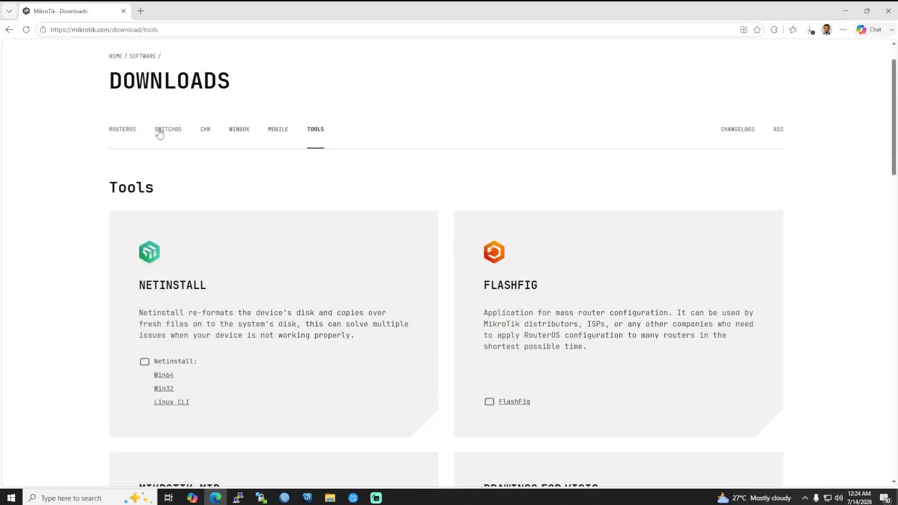
left_click(203, 130)
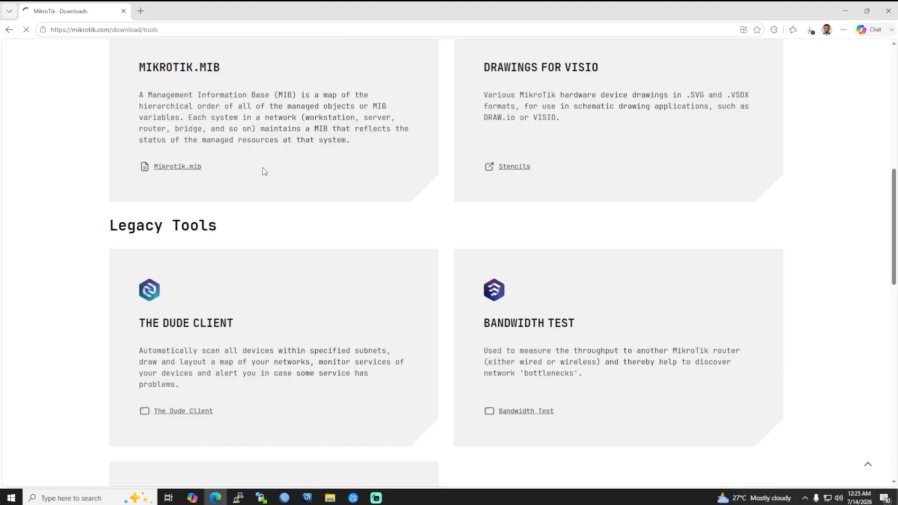
Cancel the pending chr-7.23.2.img.zip download and close Edge.
left_click(810, 30)
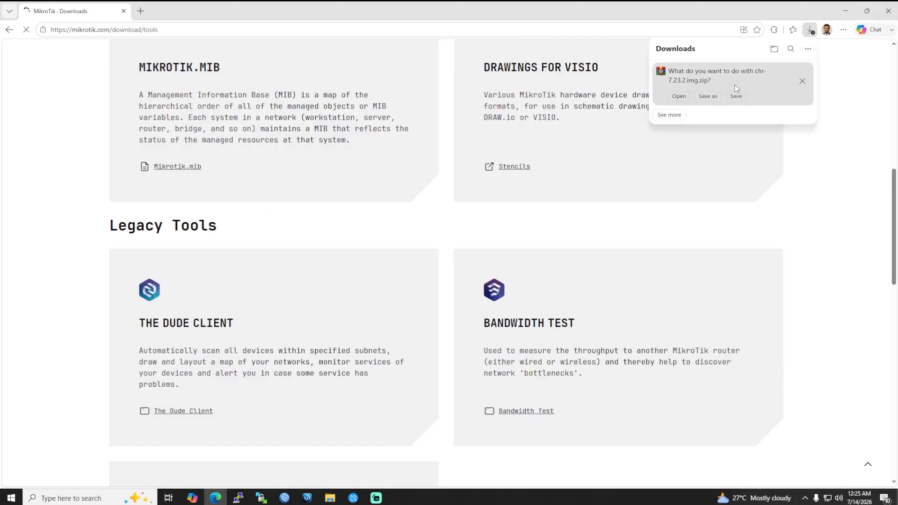
left_click(801, 82)
left_click(889, 11)
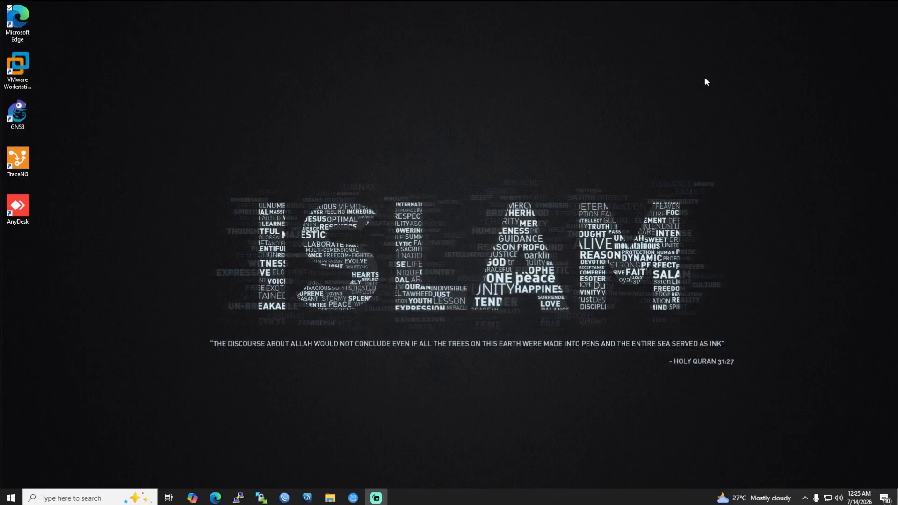
Launch GNS3, create a new blank project named untitled, and minimize VMware Workstation.
left_click(22, 112)
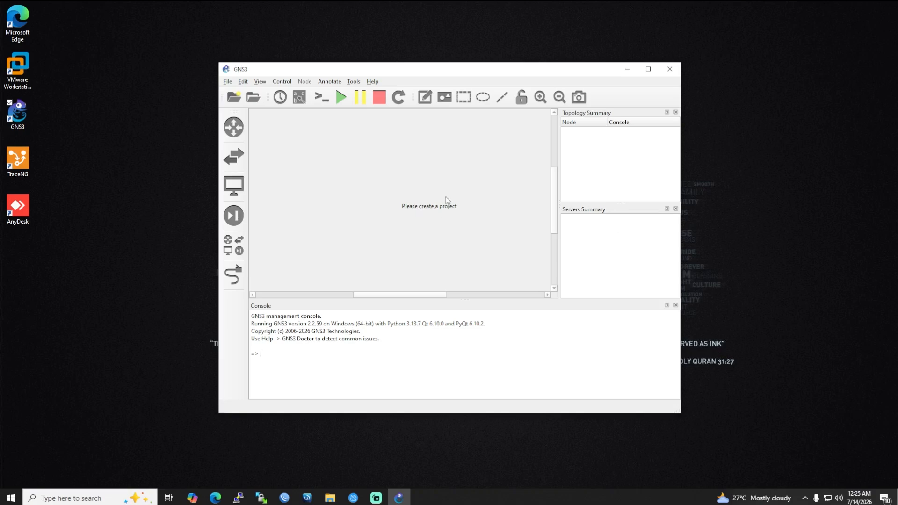
left_click(227, 82)
left_click(243, 90)
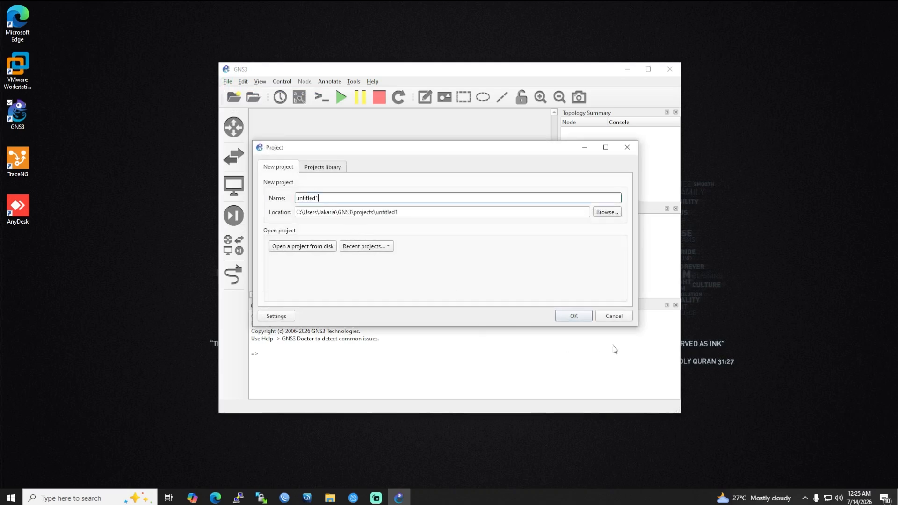
left_click(576, 322)
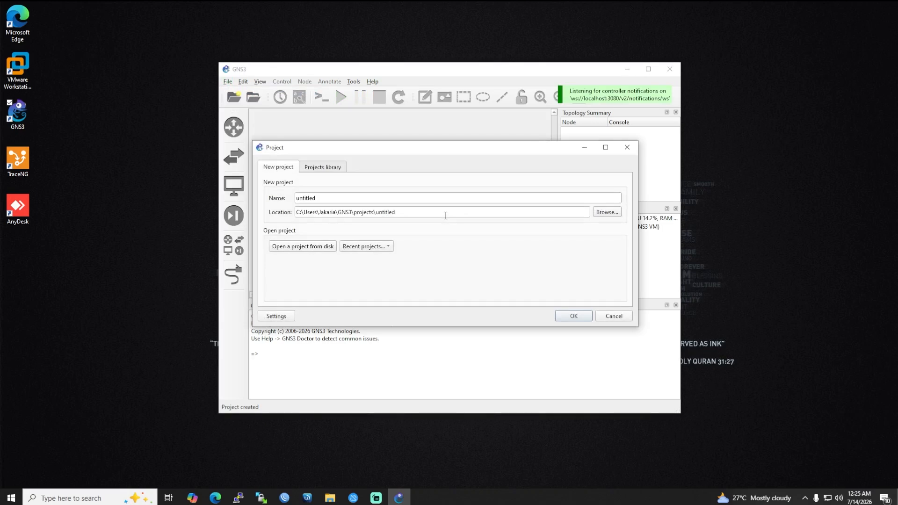
left_click(574, 318)
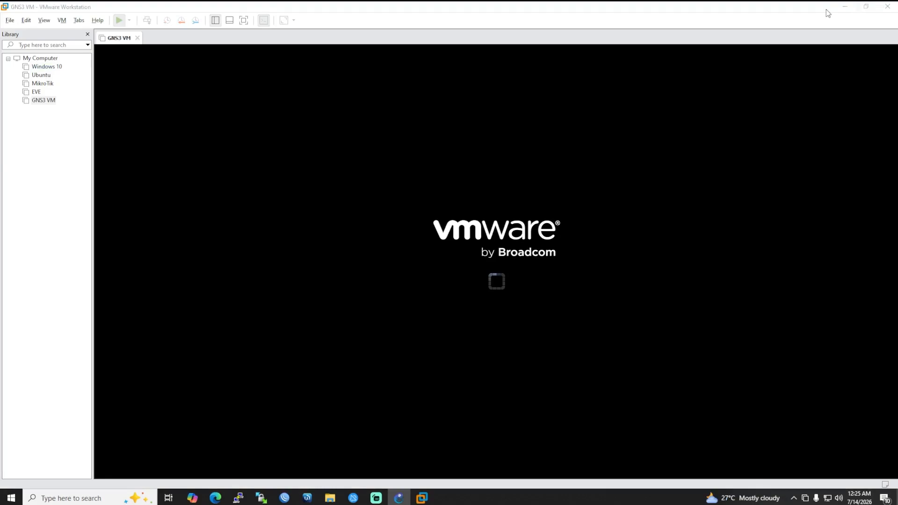
left_click(845, 9)
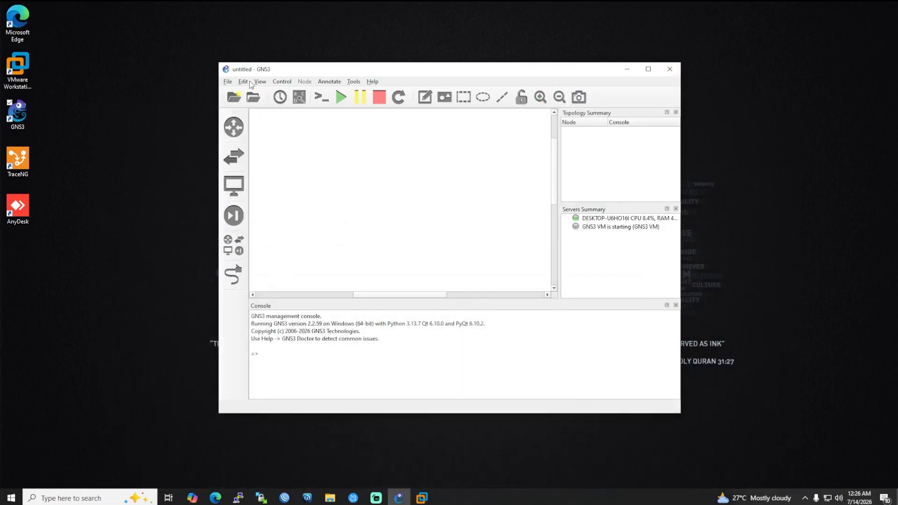
Turn off 'Require hardware acceleration' in QEMU preferences, apply it, and start a new QEMU VM template.
left_click(244, 83)
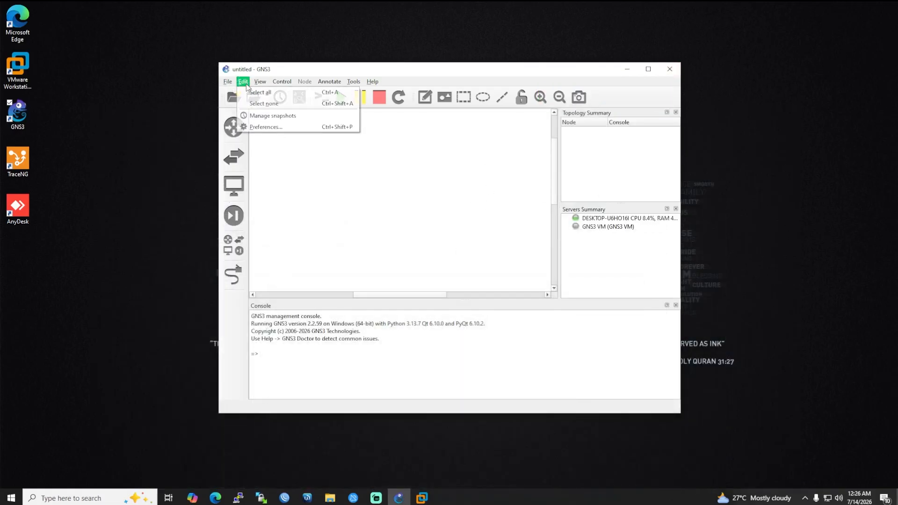
left_click(270, 132)
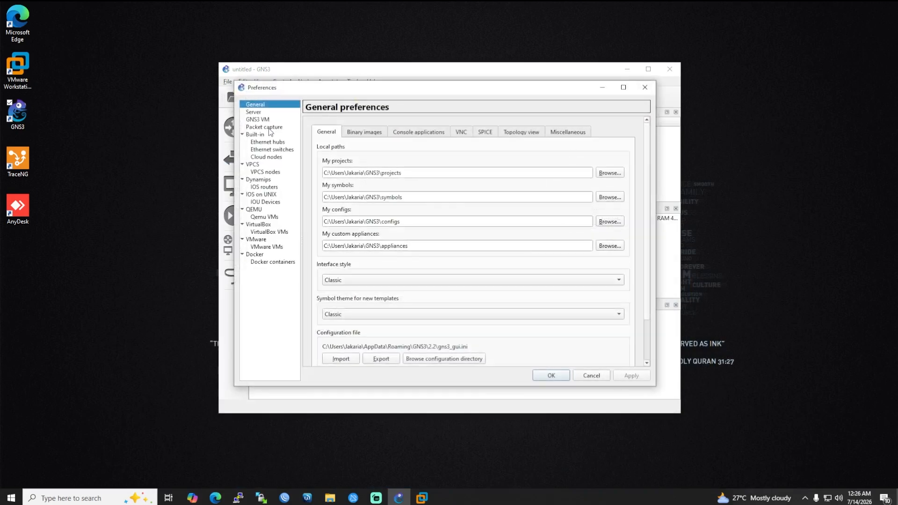
left_click(261, 211)
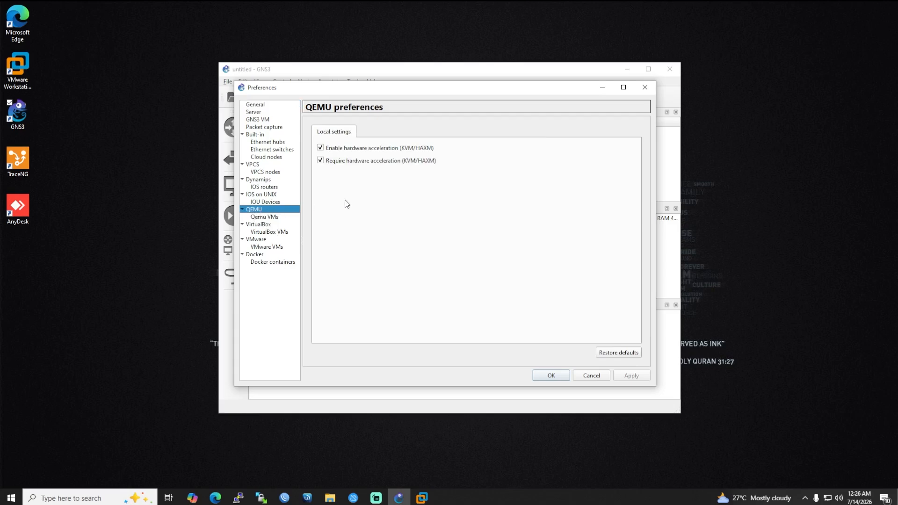
left_click(320, 161)
left_click(635, 380)
left_click(263, 218)
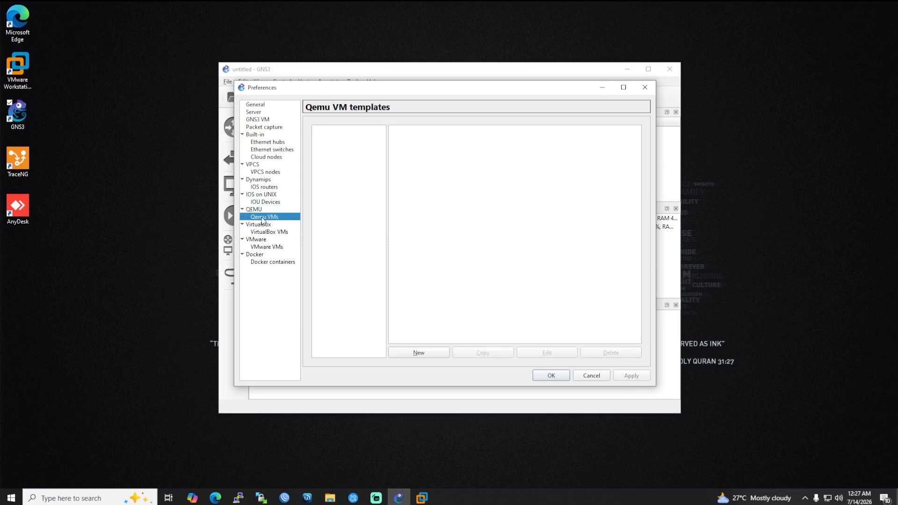
left_click(430, 352)
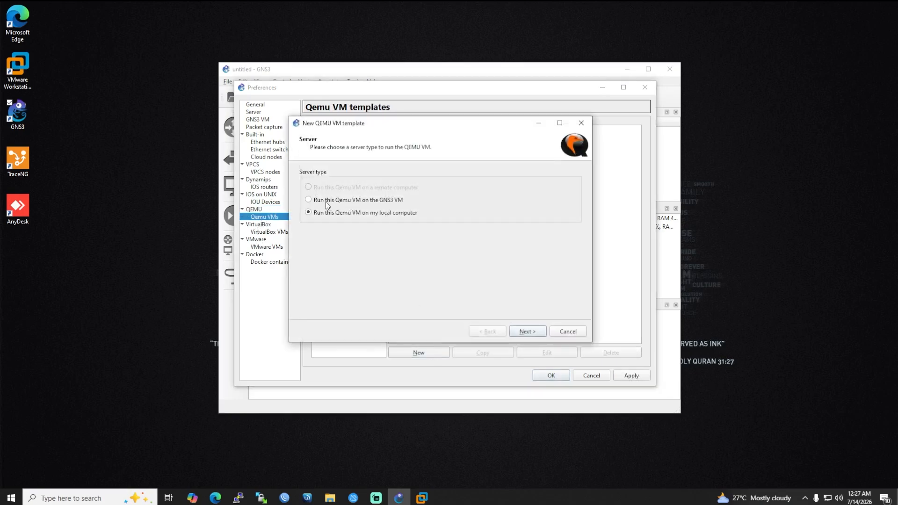
Set up the Mikrotik template on the GNS3 VM with 256 MB RAM and telnet, choosing a new disk image.
left_click(349, 202)
left_click(527, 332)
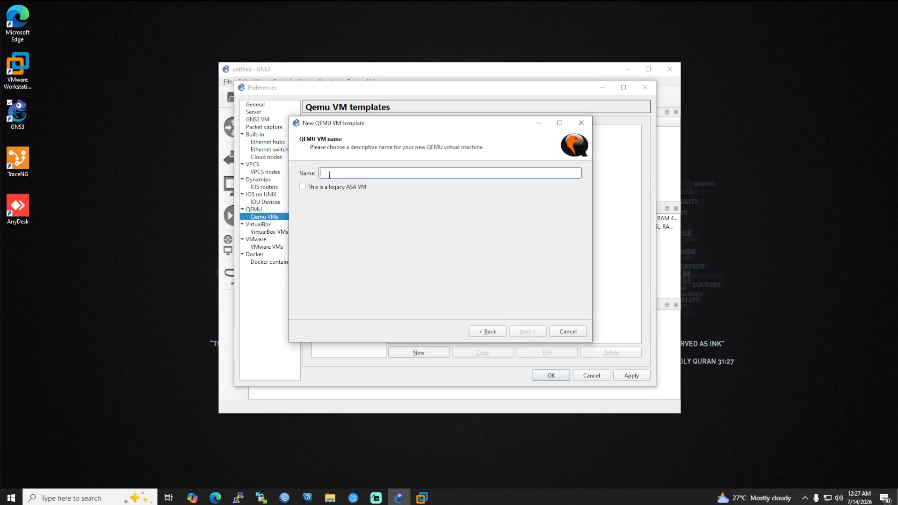
type("MI")
left_click(526, 332)
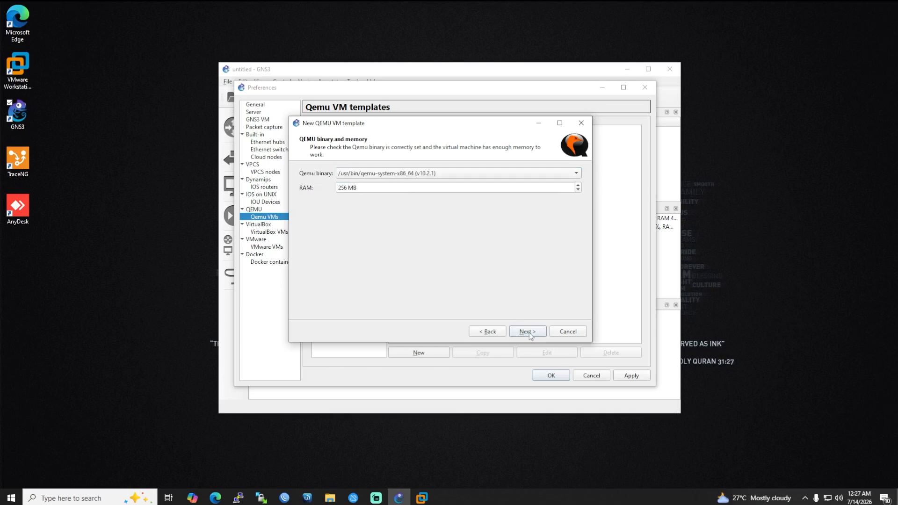
left_click(527, 332)
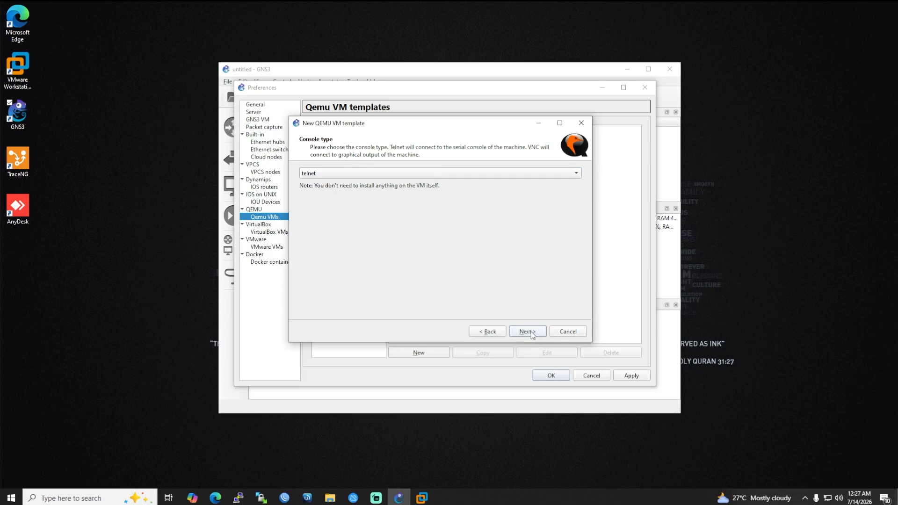
left_click(522, 334)
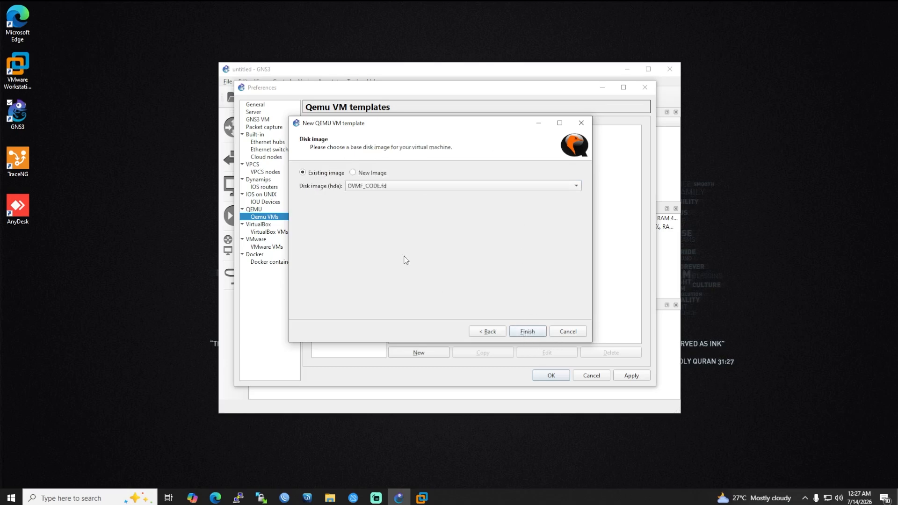
left_click(368, 177)
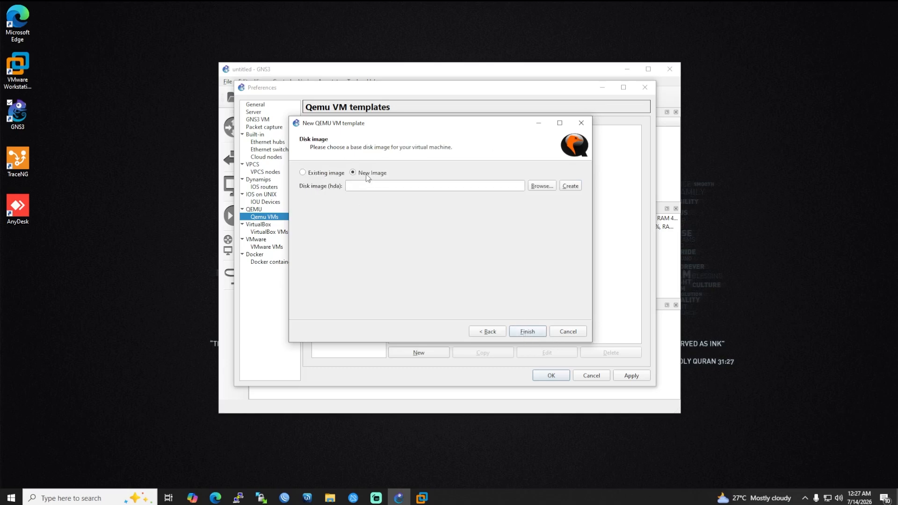
Browse to E:\ISO\Router ISO\chr-6.49.19.img and pick chr-6.40.4.img as the base disk image.
left_click(543, 186)
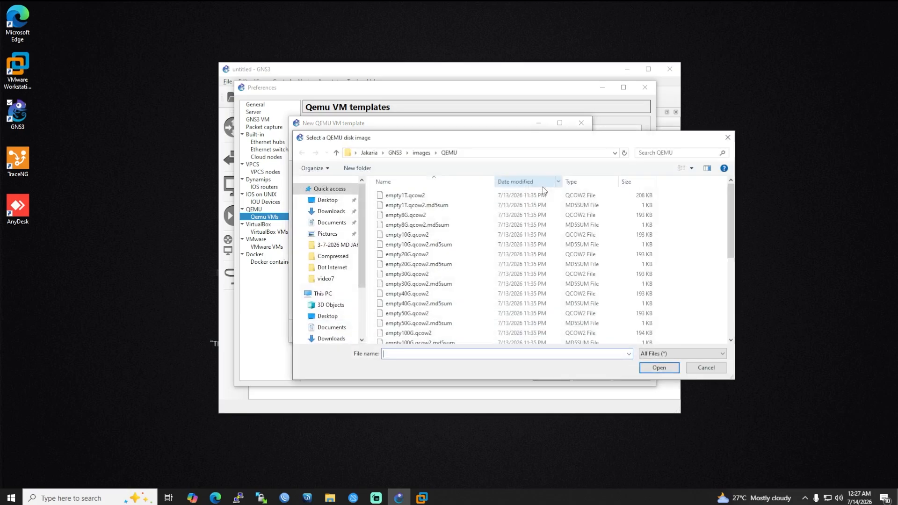
scroll(323, 304, "down", 3)
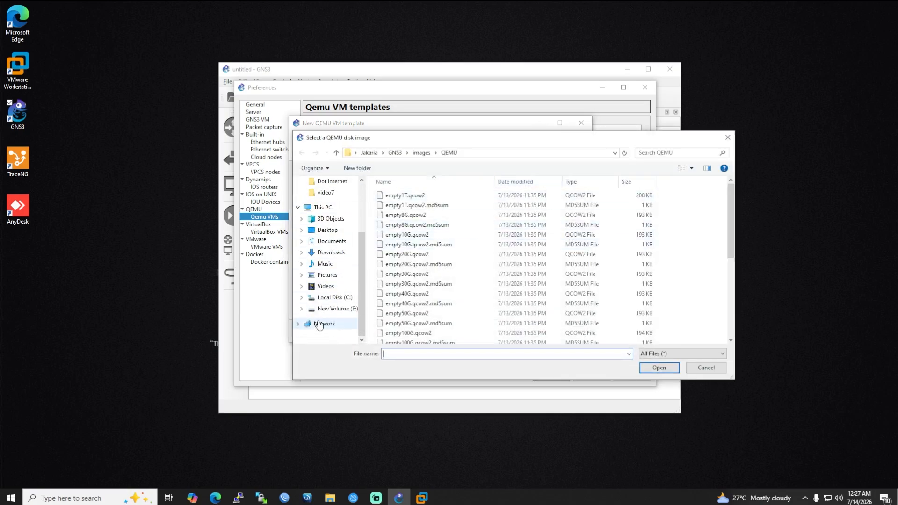
left_click(325, 310)
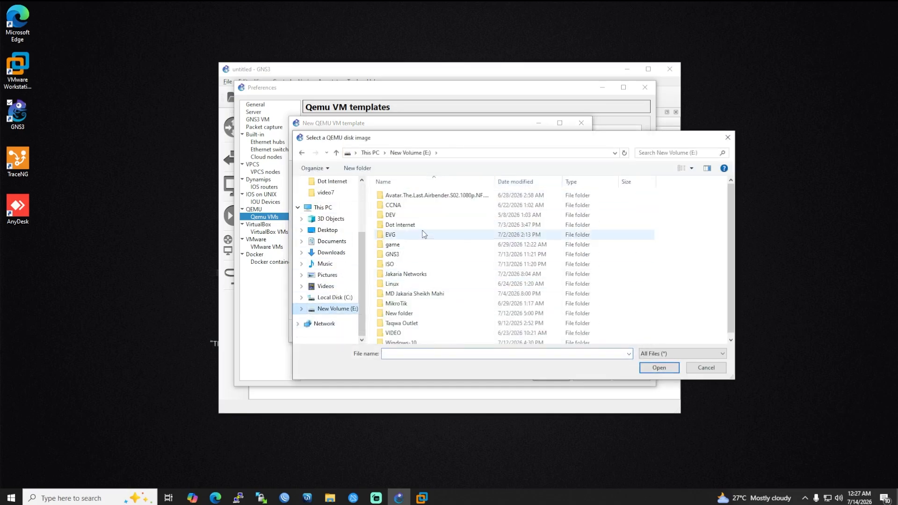
double_click(393, 264)
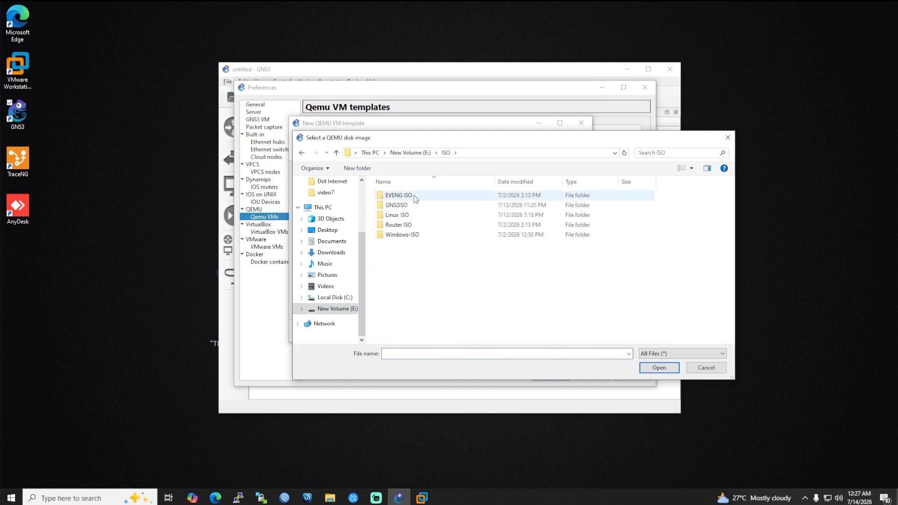
double_click(399, 225)
double_click(401, 196)
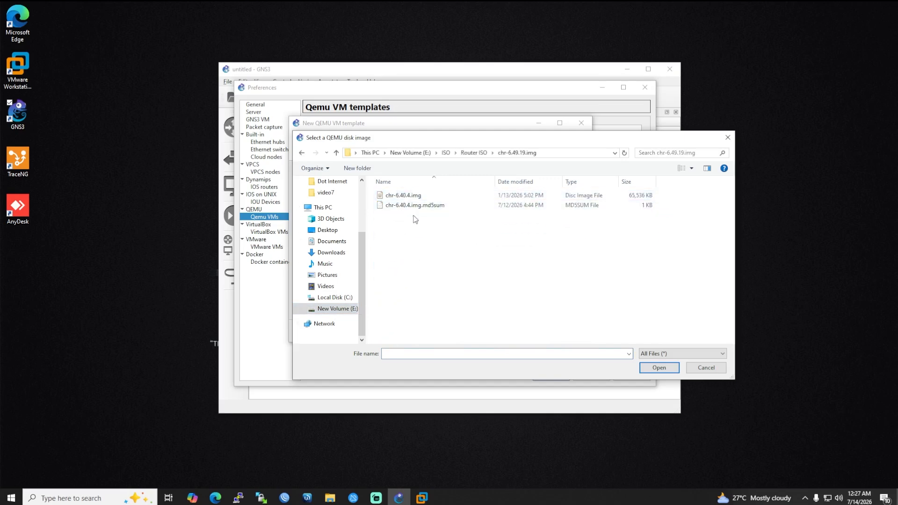
left_click(407, 196)
left_click(654, 369)
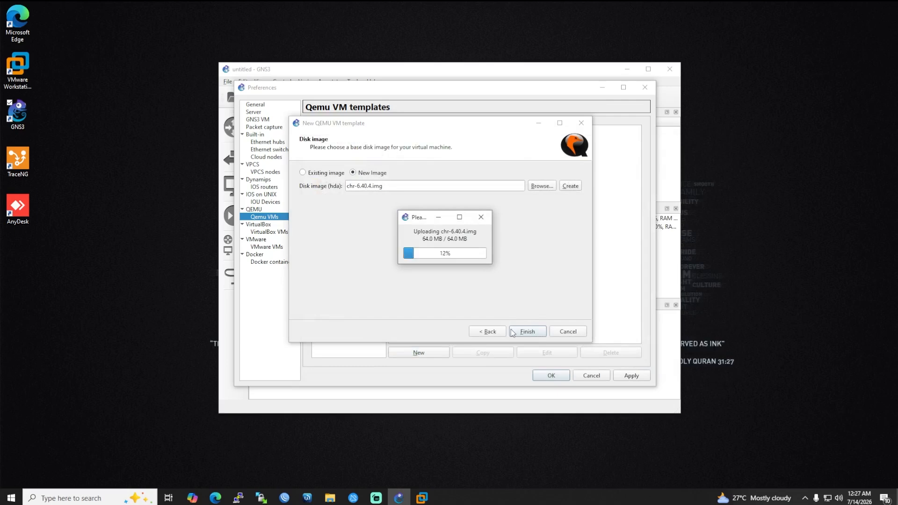
Finish the Mikrotik template, cancel an extra new template, and open Mikrotik's settings for editing.
left_click(526, 333)
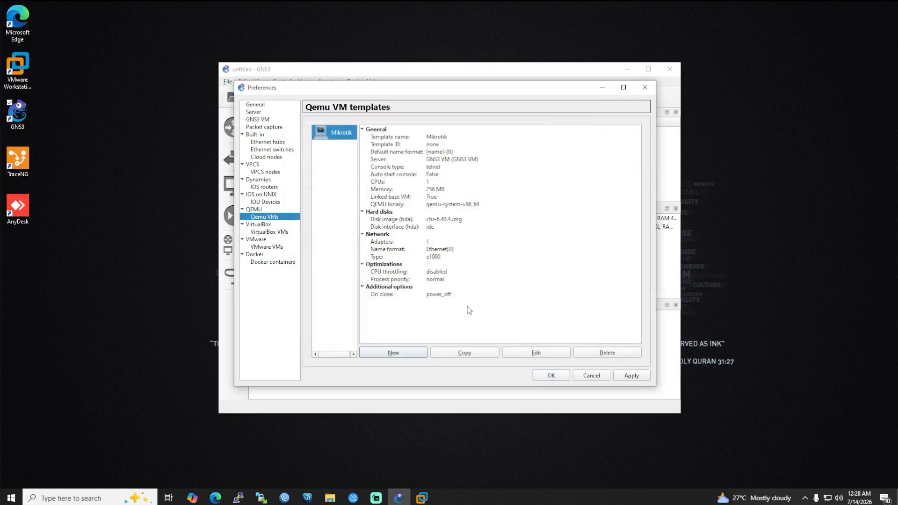
left_click(393, 355)
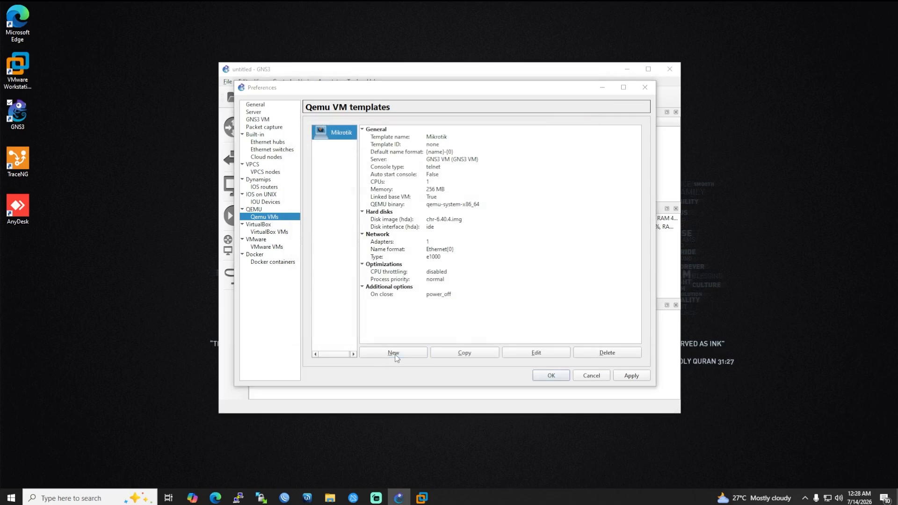
left_click(576, 332)
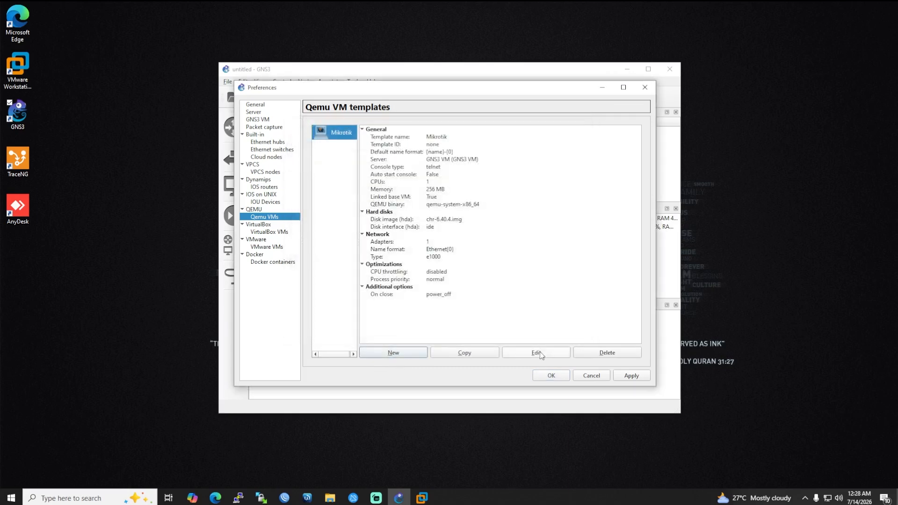
left_click(541, 352)
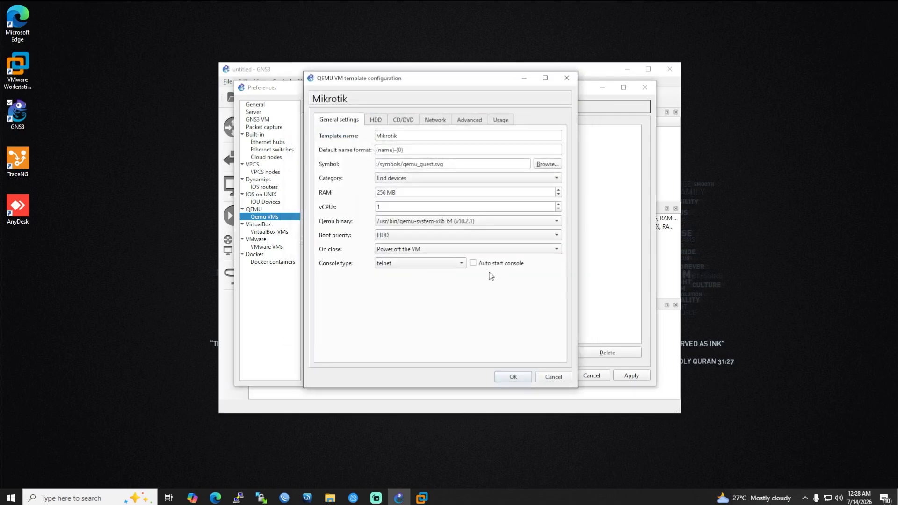
Assign the affinity square green router symbol to the Mikrotik template.
left_click(545, 166)
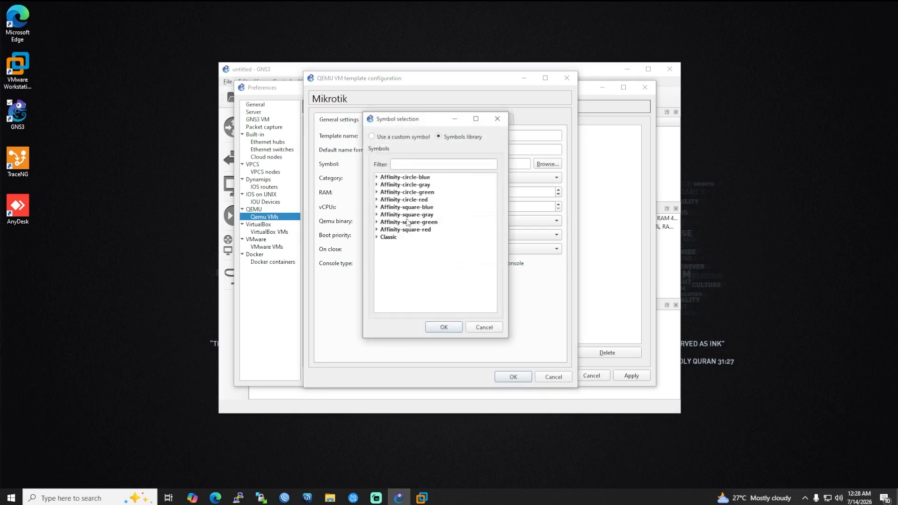
left_click(376, 207)
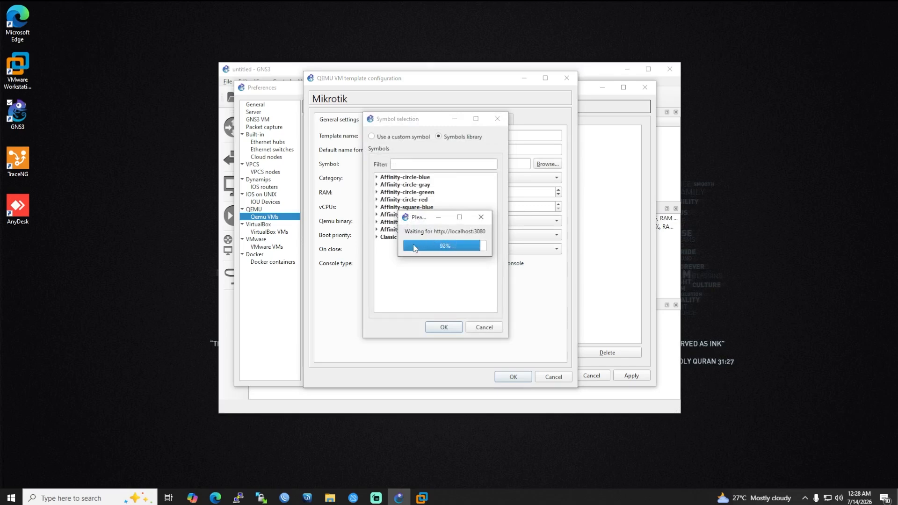
left_click(376, 223)
scroll(421, 258, "down", 5)
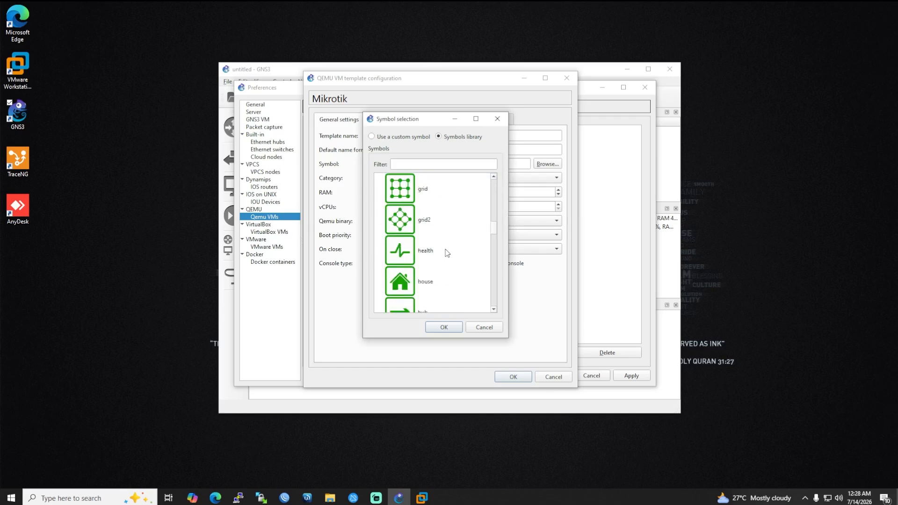
scroll(447, 253, "down", 2)
scroll(376, 215, "up", 10)
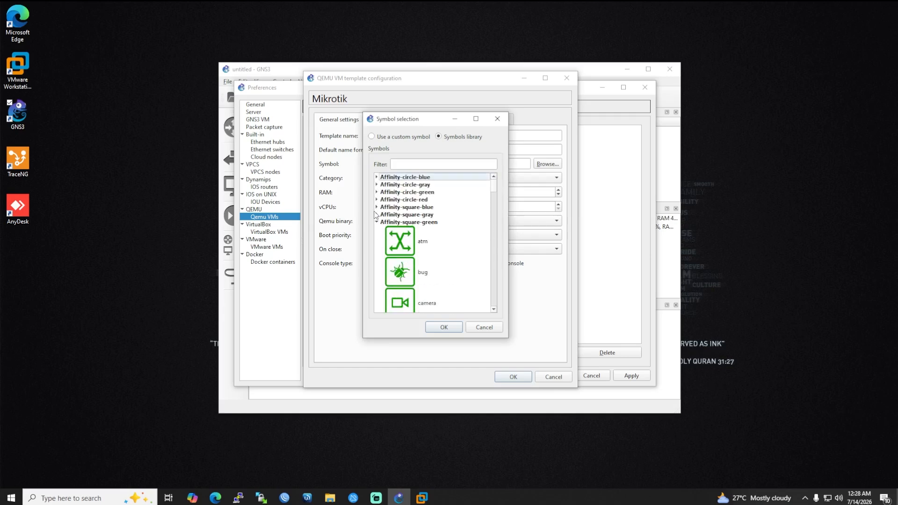
left_click(377, 215)
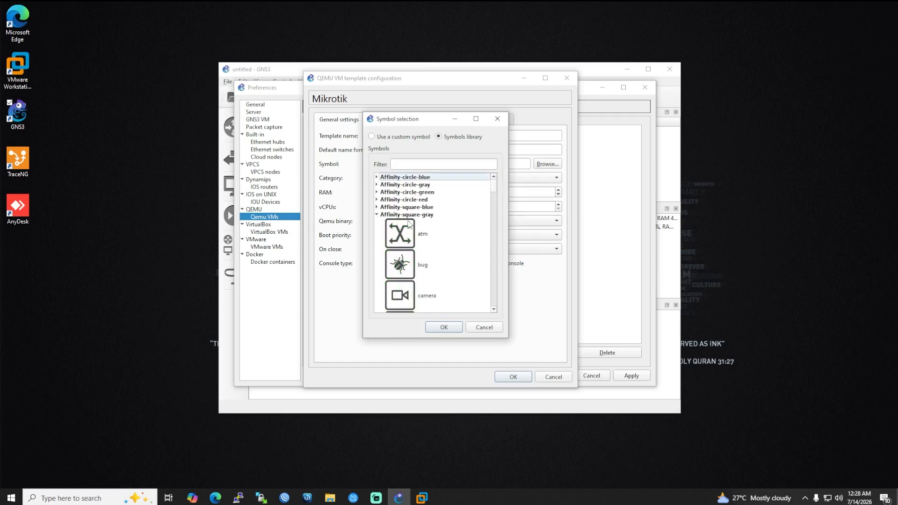
left_click(377, 200)
scroll(397, 232, "down", 5)
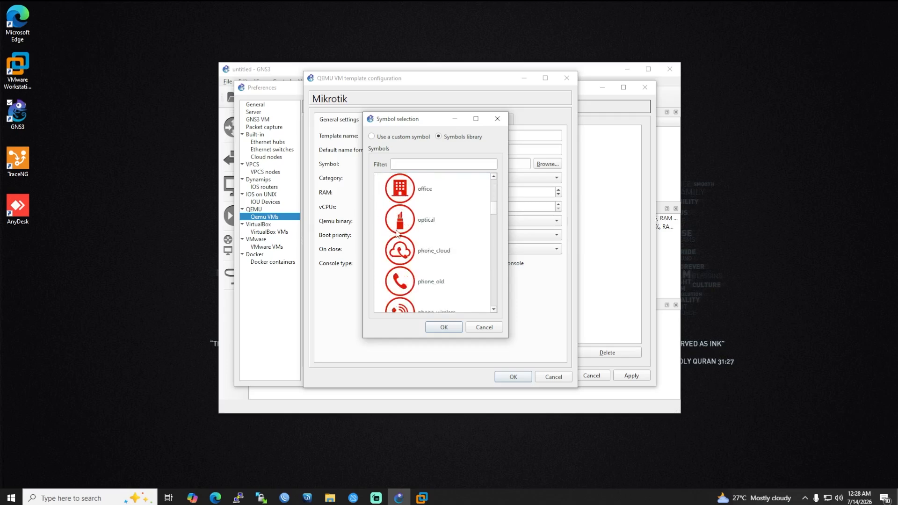
scroll(397, 233, "down", 15)
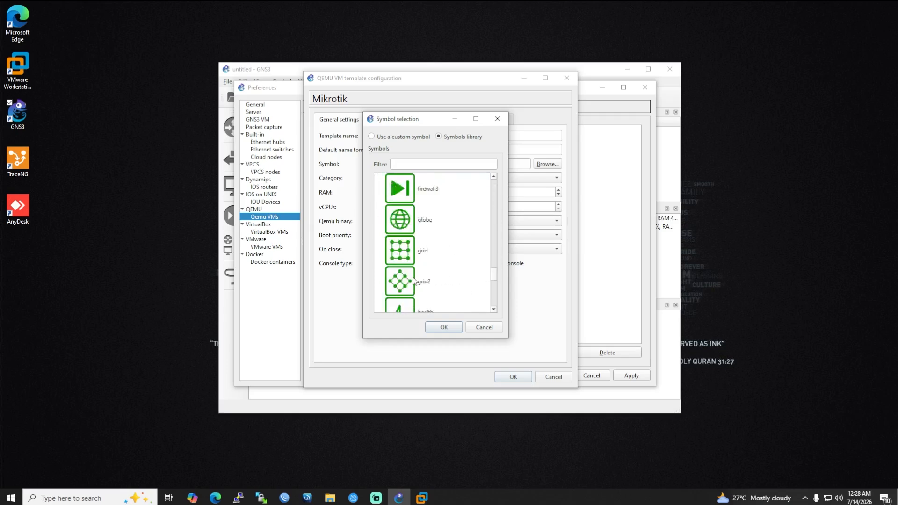
scroll(413, 272, "down", 5)
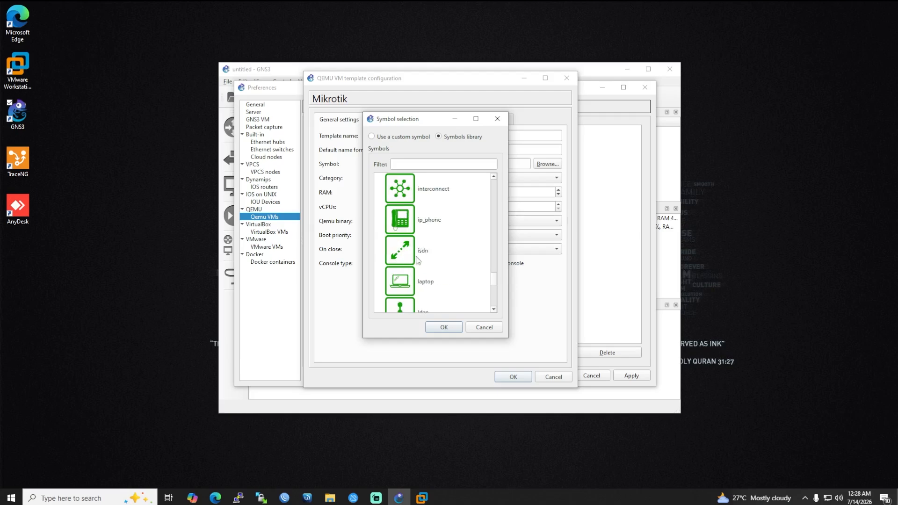
scroll(418, 260, "down", 7)
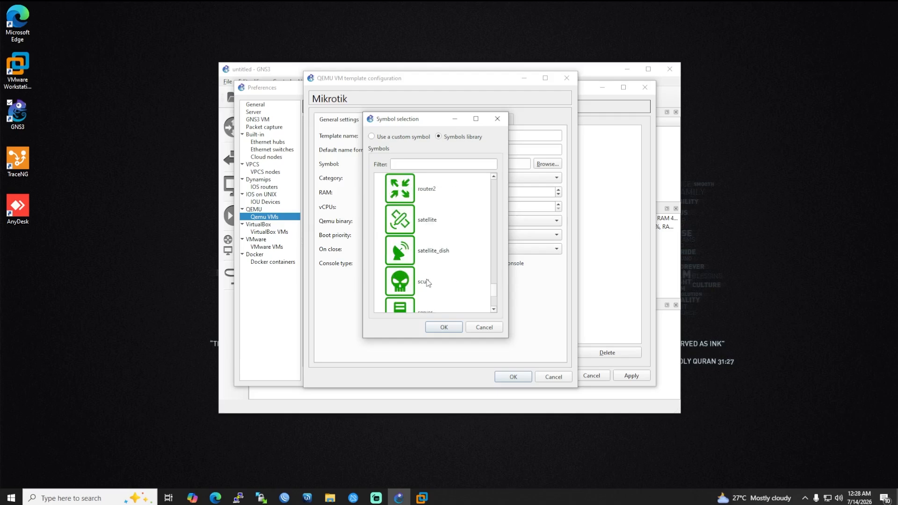
scroll(427, 283, "down", 5)
scroll(421, 269, "up", 3)
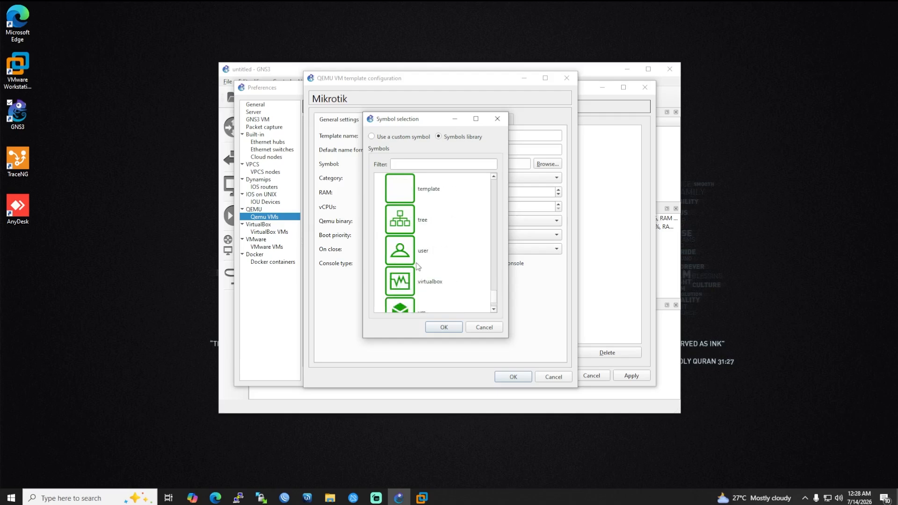
scroll(412, 239, "up", 5)
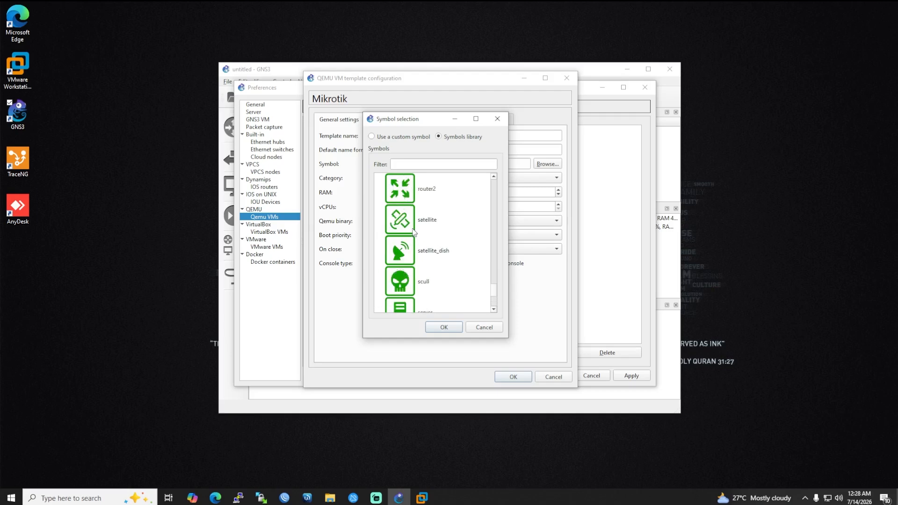
left_click(410, 225)
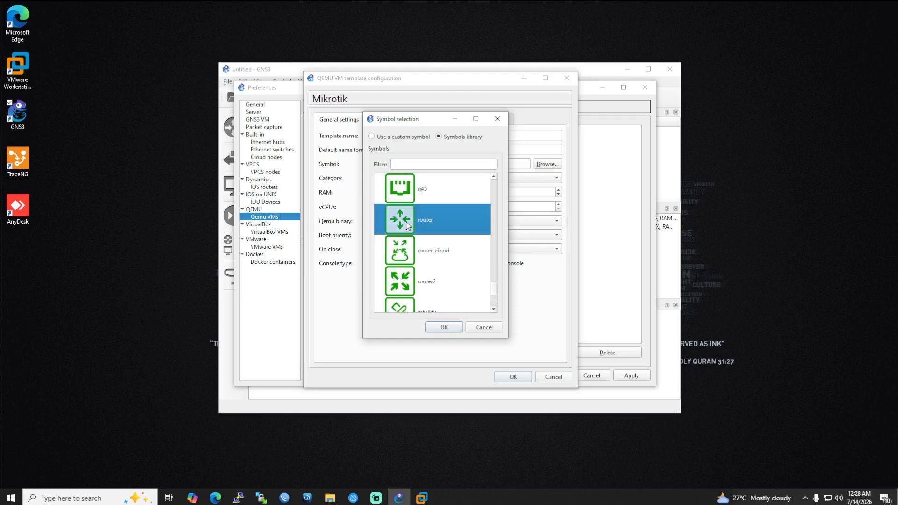
left_click(443, 328)
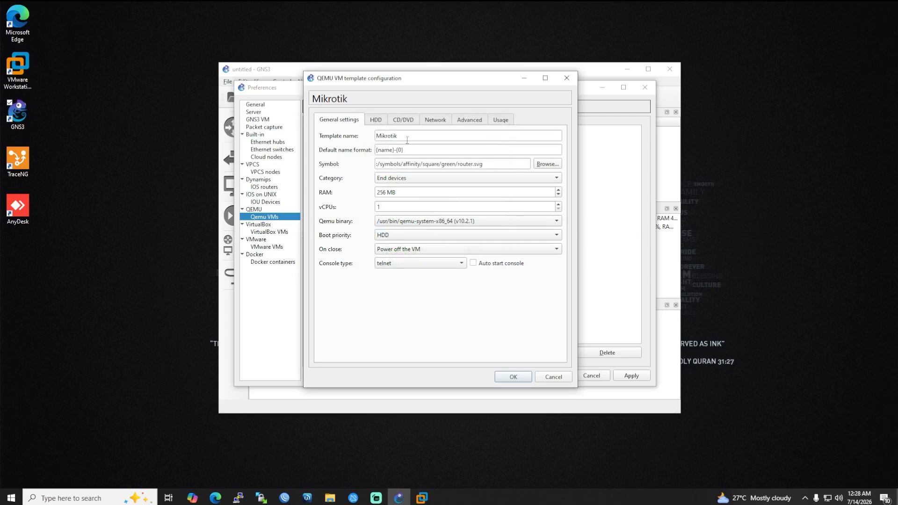
Change the template's default name format to R{0}.
left_click_drag(393, 150, 320, 152)
key("Delete")
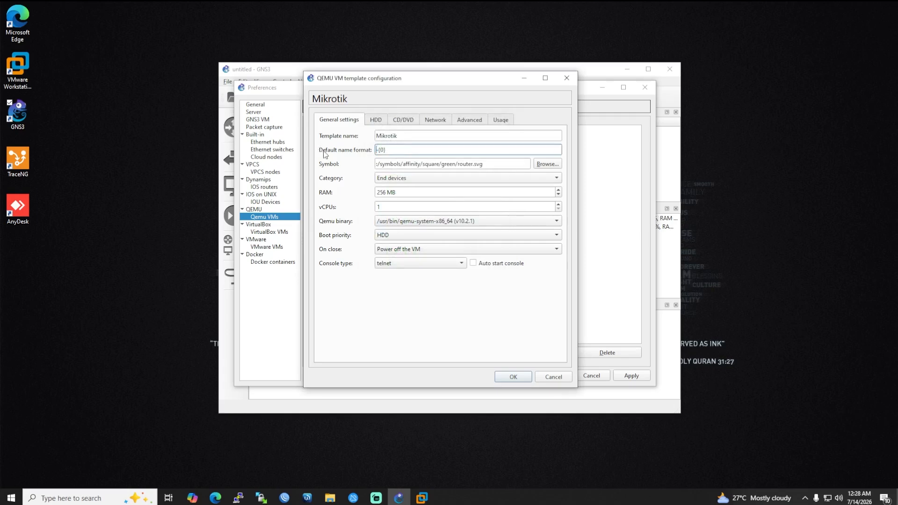
key("Delete")
type("R")
Set the template's network adapters to 8 and save the changes to preferences.
left_click(466, 123)
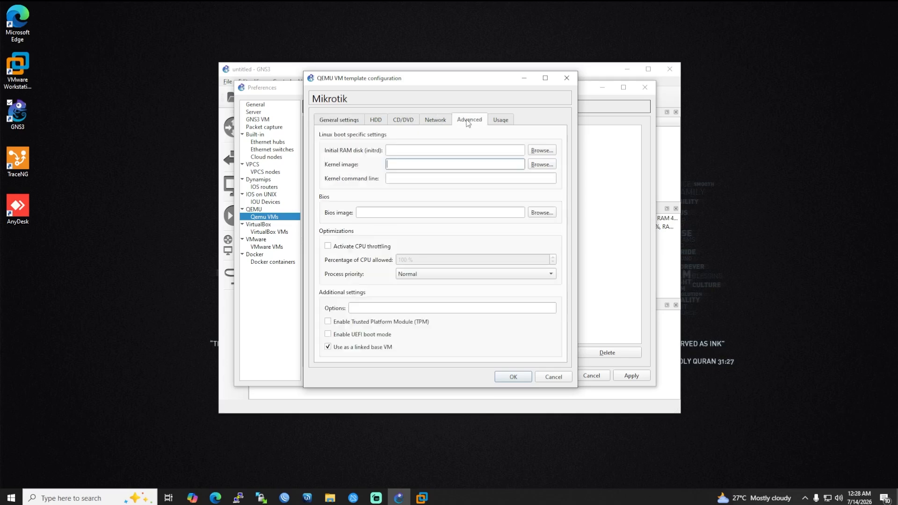
left_click(424, 120)
left_click(417, 138)
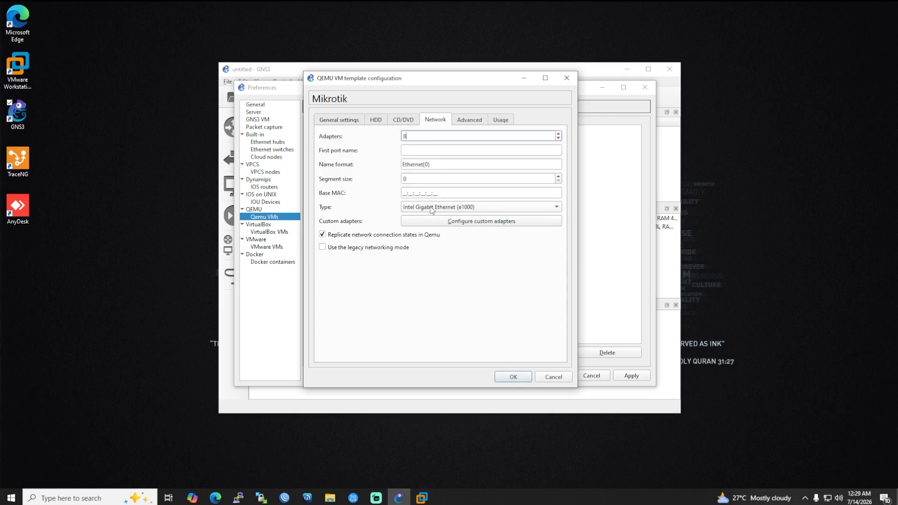
left_click(511, 377)
left_click(624, 378)
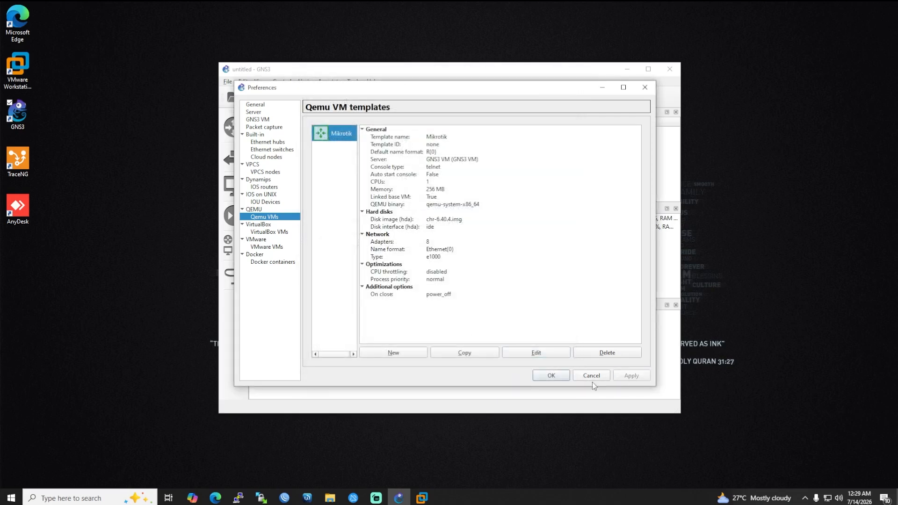
Return to the maximized workspace and place a Mikrotik router R1 on the canvas.
left_click(551, 375)
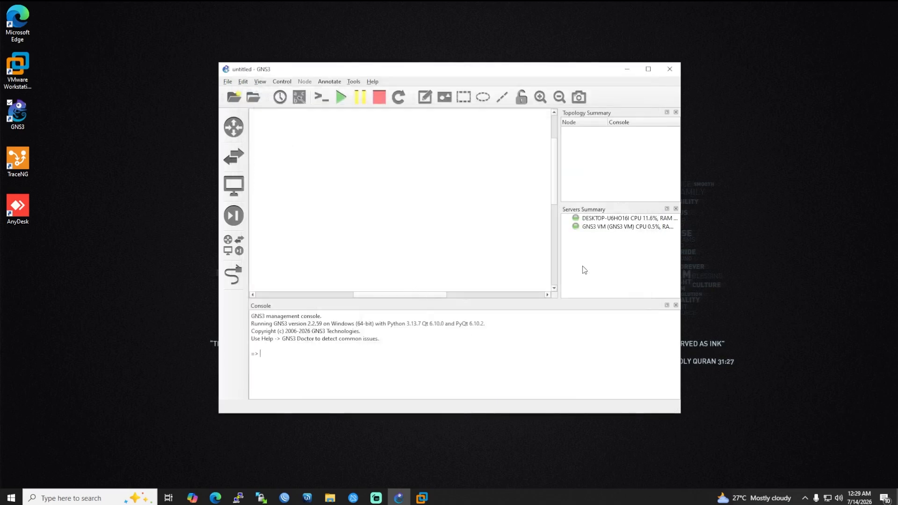
left_click(648, 69)
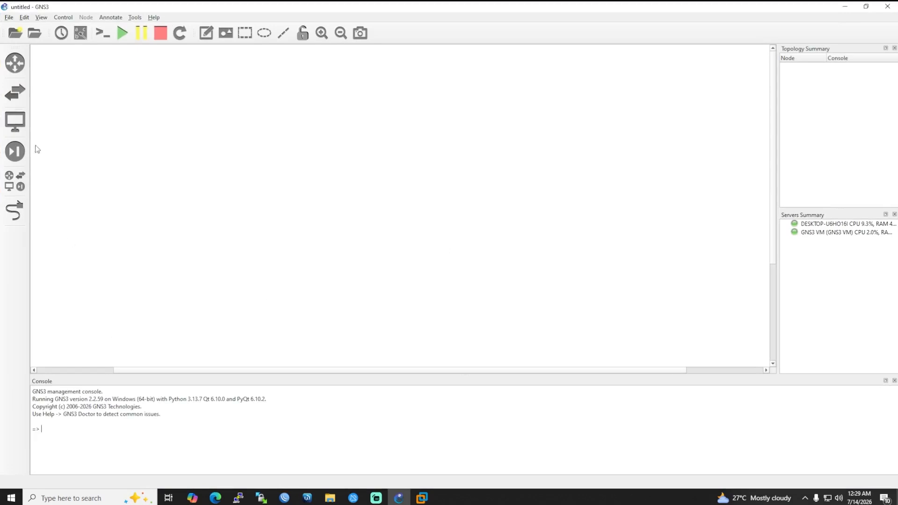
left_click(14, 181)
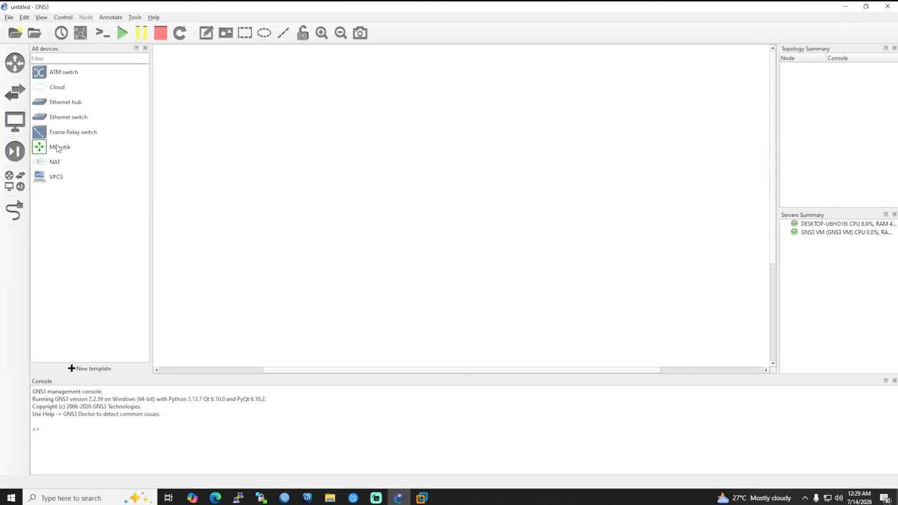
left_click_drag(58, 148, 370, 186)
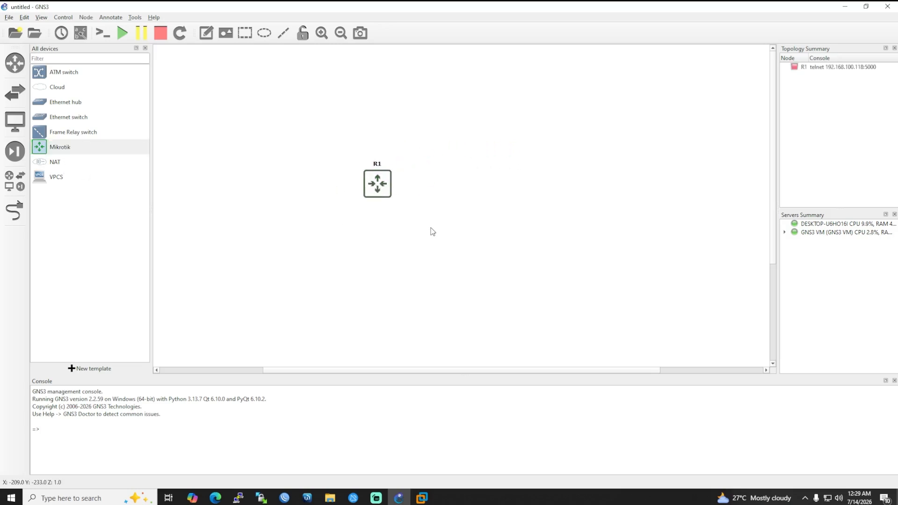
Add a Cloud node hosted on the GNS3 VM server.
left_click_drag(60, 88, 426, 92)
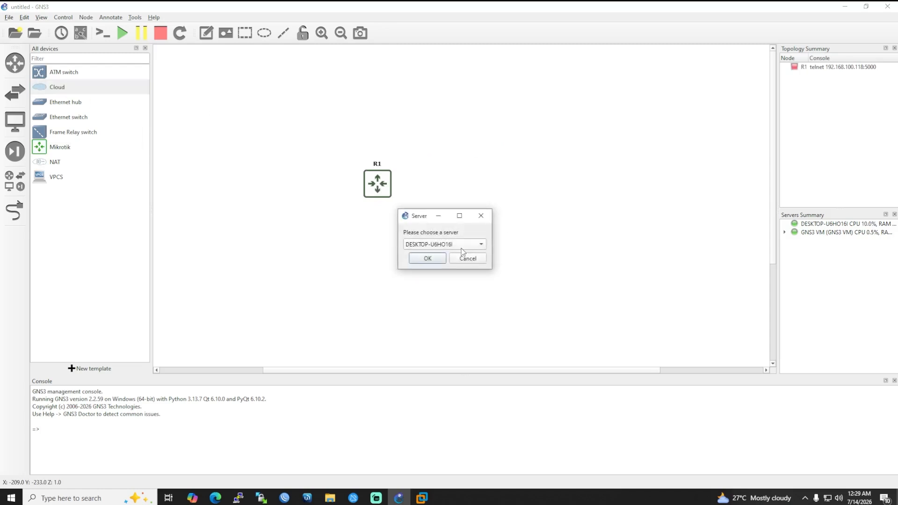
left_click(439, 248)
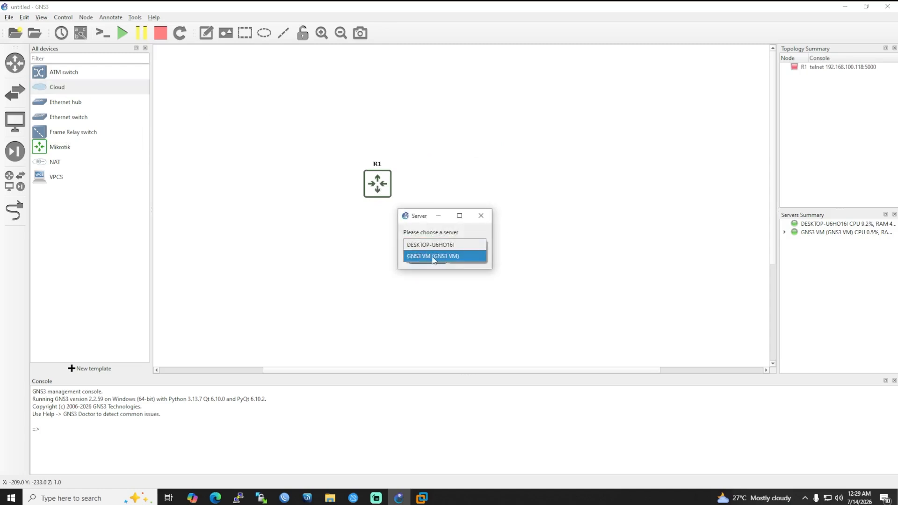
left_click(425, 256)
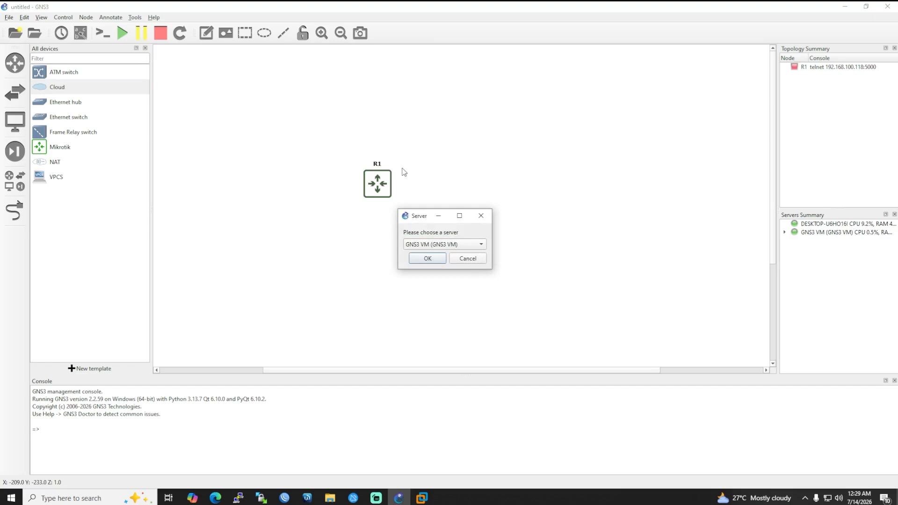
left_click(428, 258)
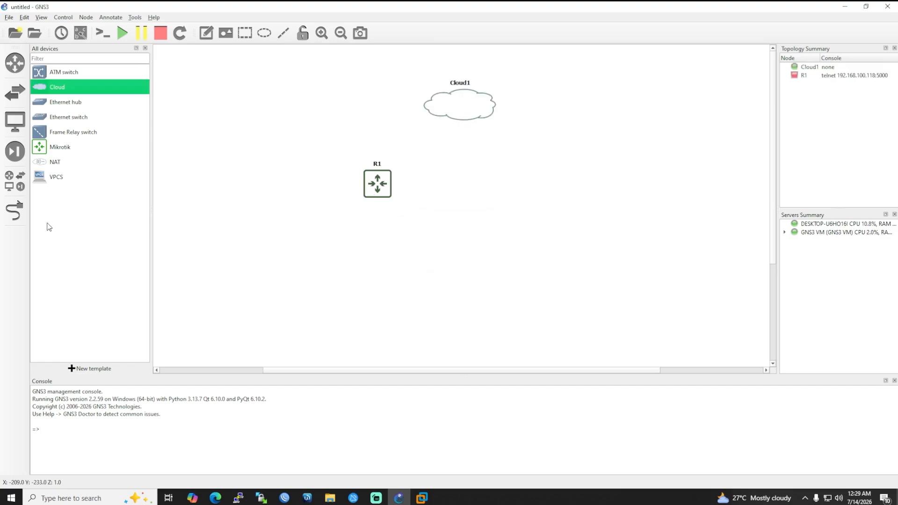
Link Cloud1 eth0 to an R1 Ethernet port and move R1 directly below Cloud1.
left_click(16, 213)
left_click(469, 97)
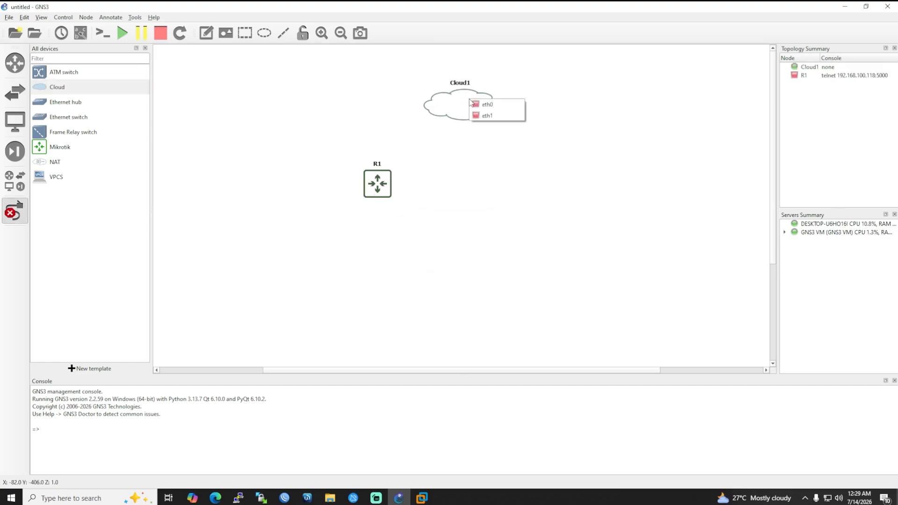
left_click(496, 104)
left_click(373, 188)
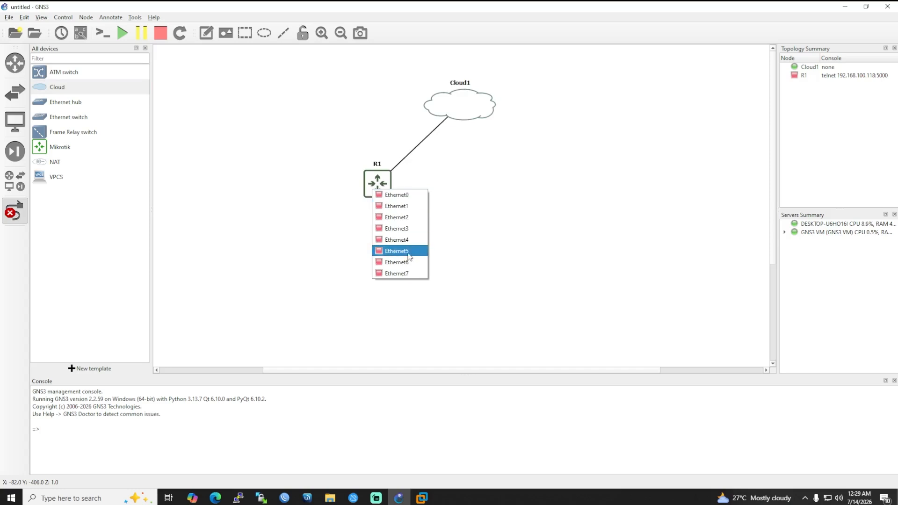
left_click(405, 275)
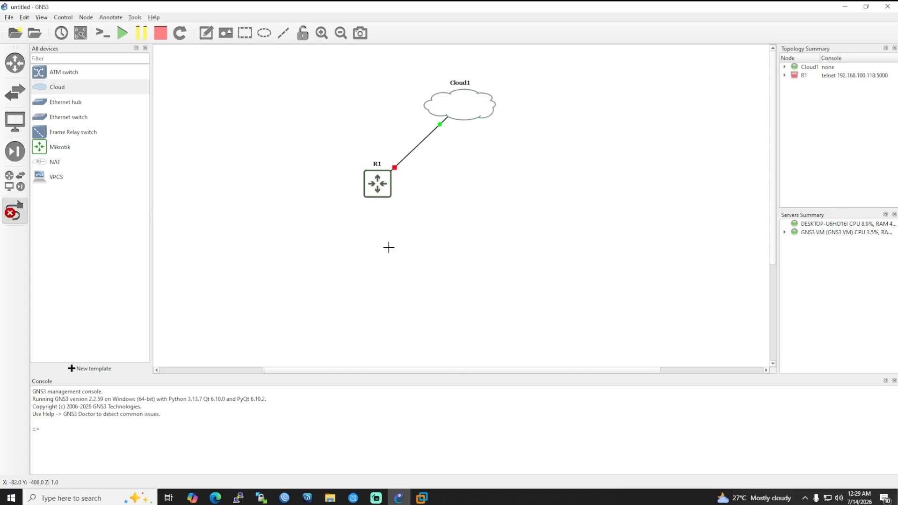
left_click(21, 214)
left_click_drag(385, 189, 468, 195)
Start router R1, decline starting all devices, and select R1 to bring up its console.
right_click(468, 196)
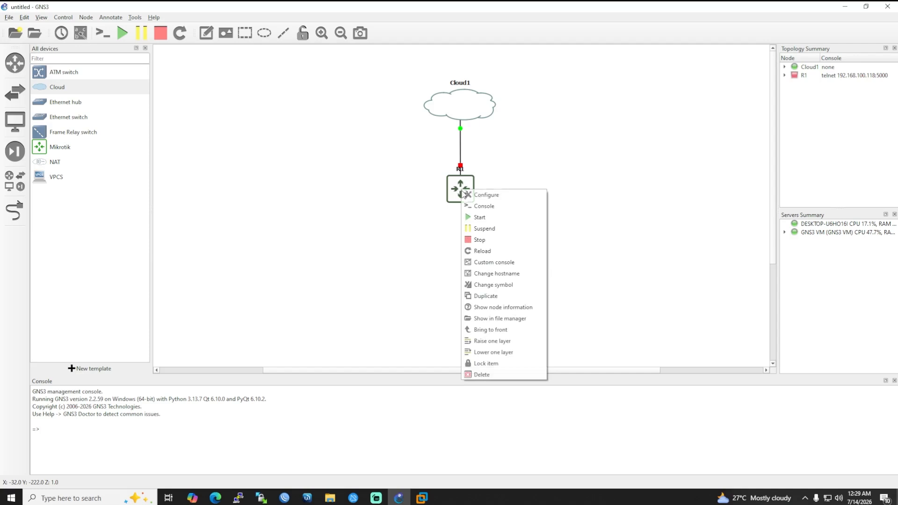
left_click(483, 218)
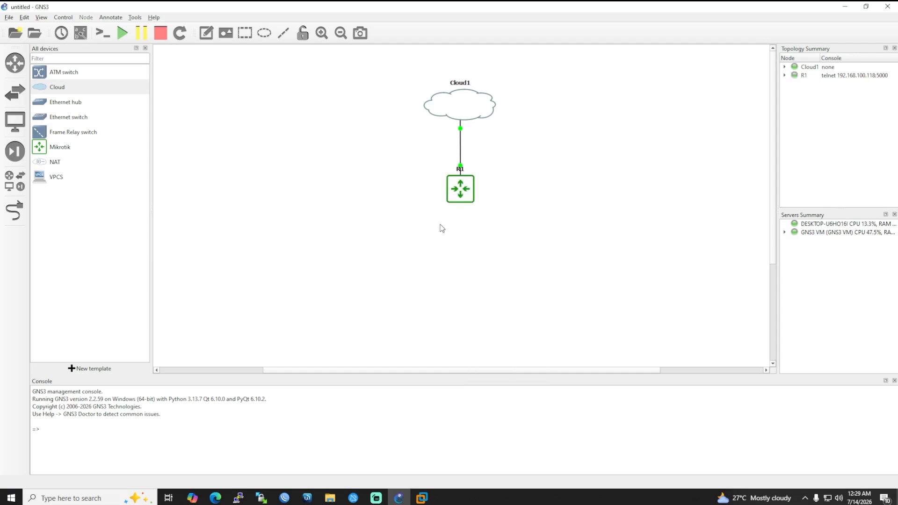
left_click(123, 38)
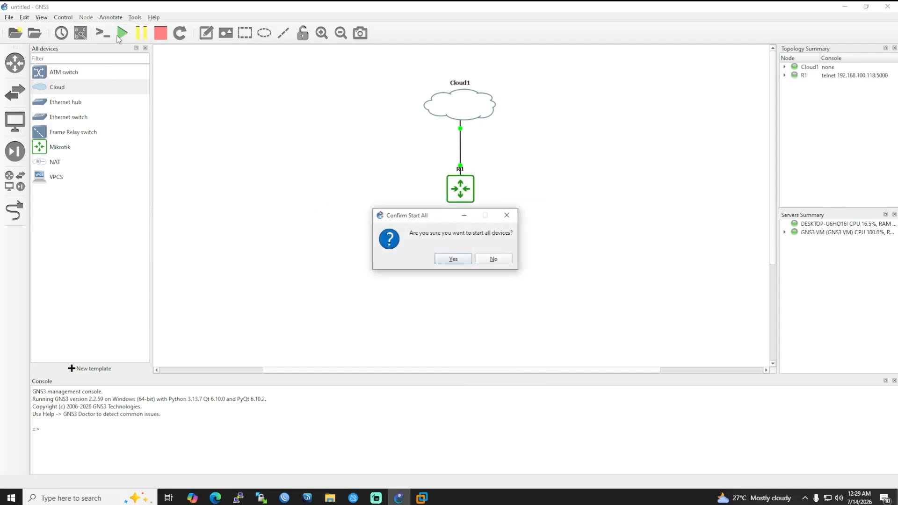
left_click(495, 263)
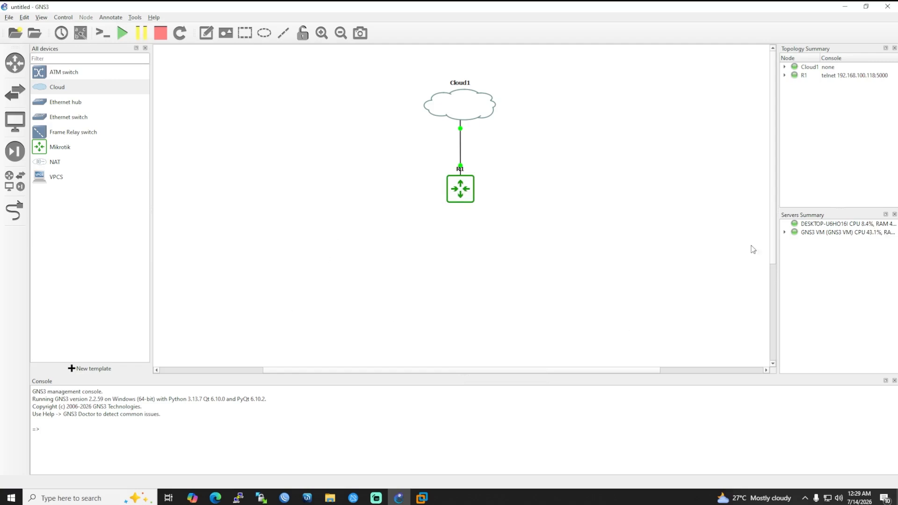
left_click(465, 191)
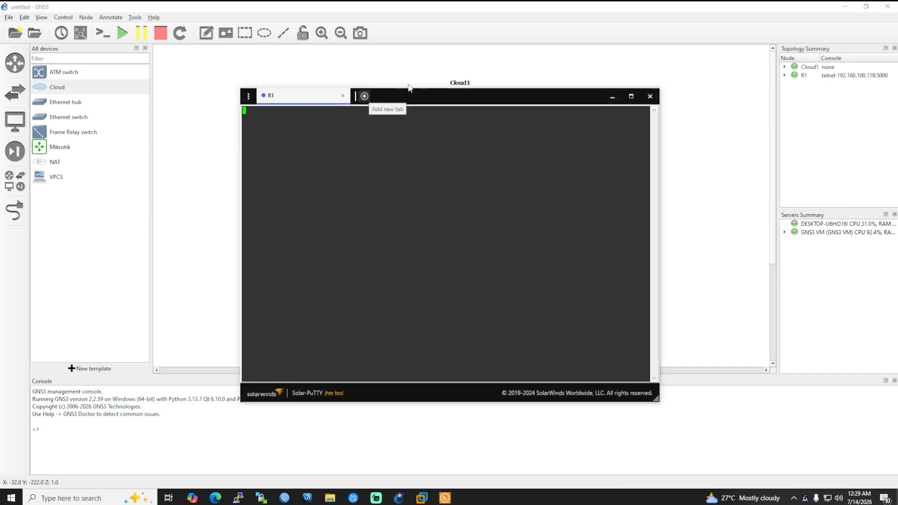
Log in to R1's console as admin with a blank password, skipping the new password.
left_click_drag(430, 99, 439, 66)
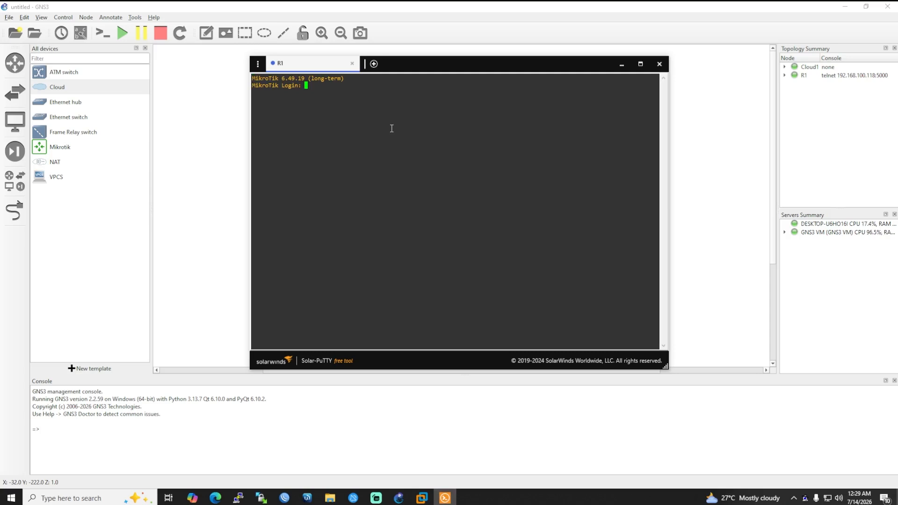
type("admin")
key("Return")
key("Return")
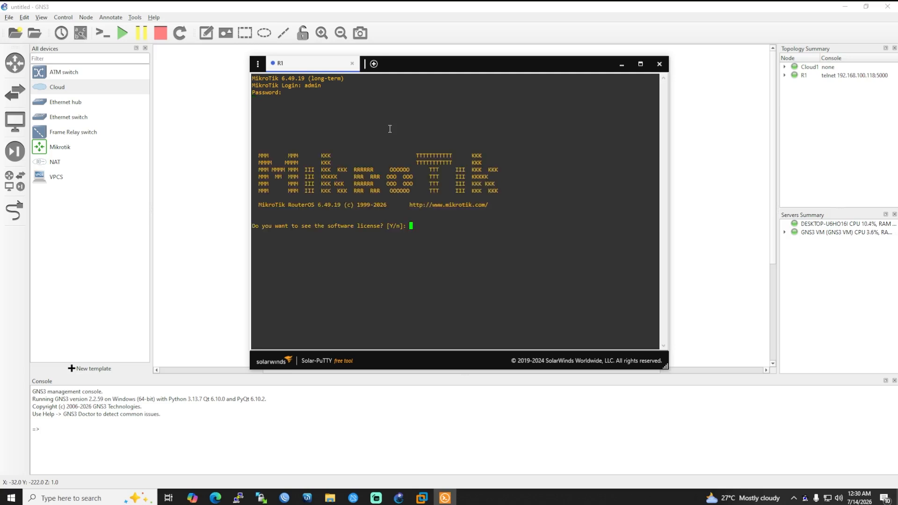
type("n")
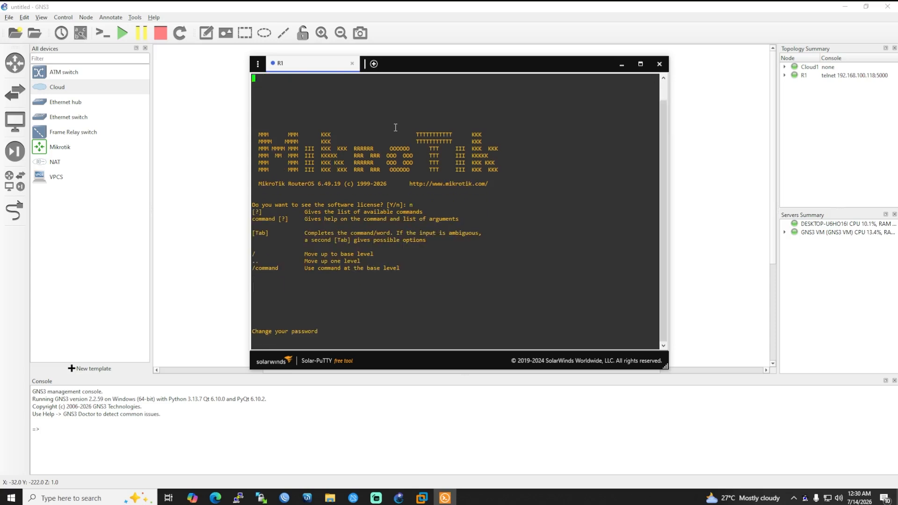
key("Return")
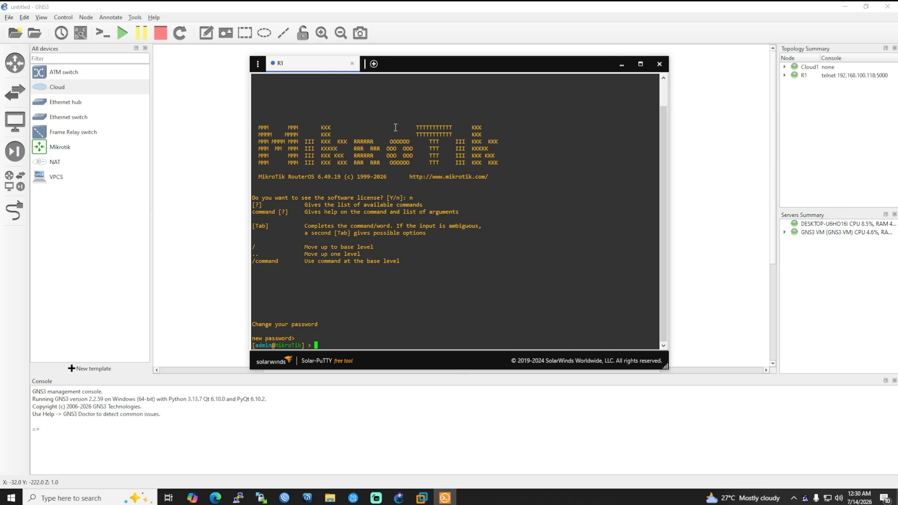
Run 'system identity set name=Router1' to rename the router, then close the console.
type("sy")
key("Tab")
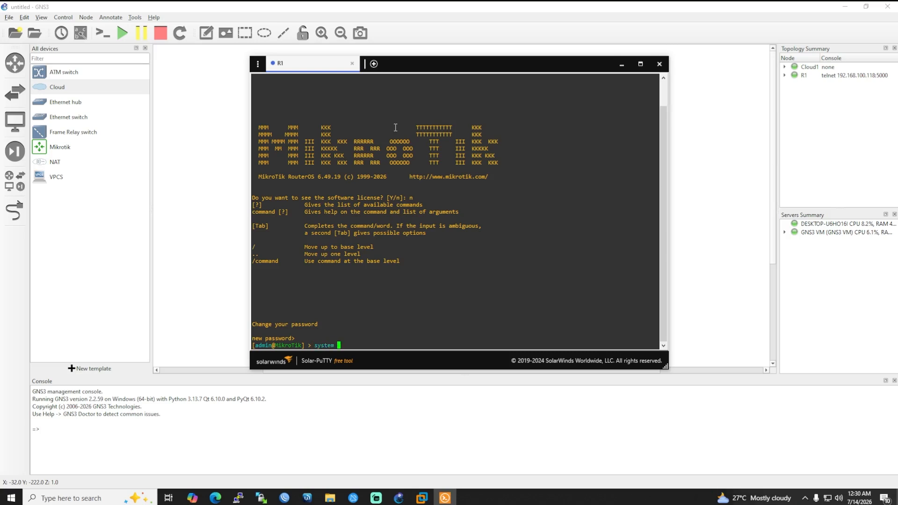
type("id")
key("Tab")
type("set name=Router1")
key("Return")
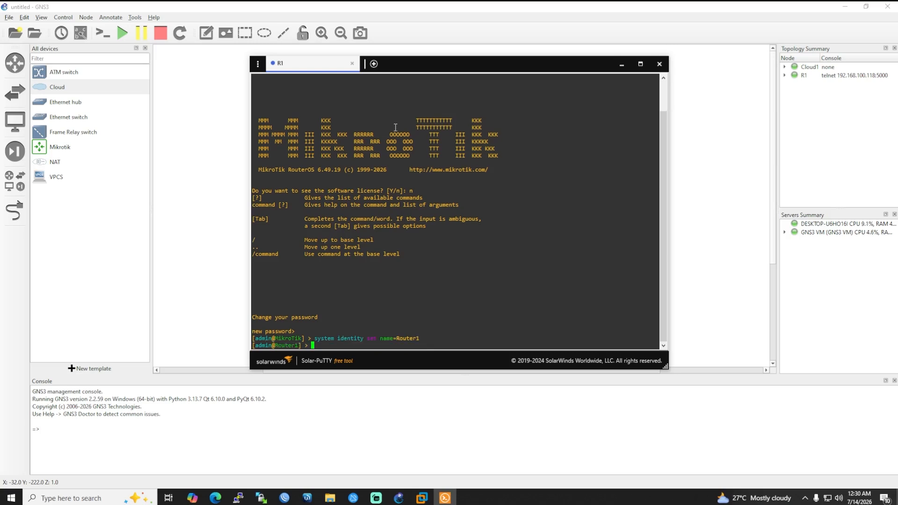
left_click(660, 64)
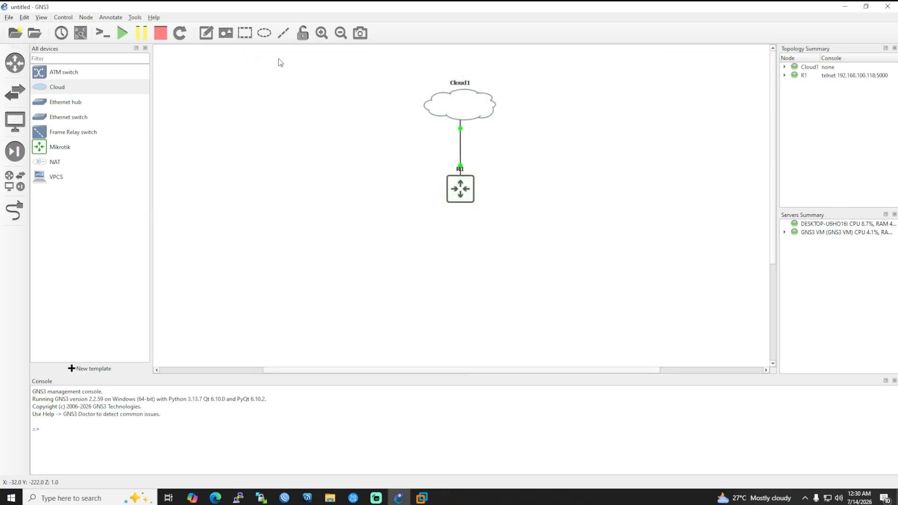
Connect WinBox to the Router1 neighbour, maximize the session, and cancel the password change.
left_click(285, 499)
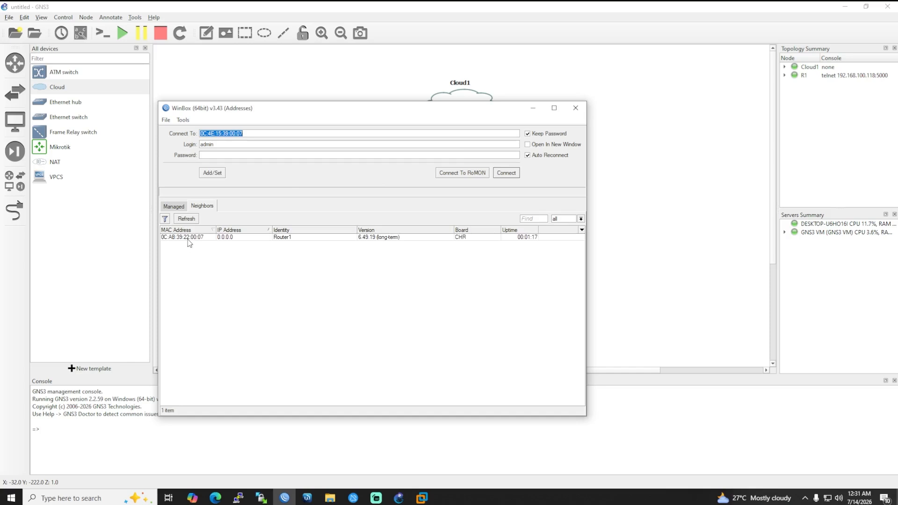
left_click(393, 237)
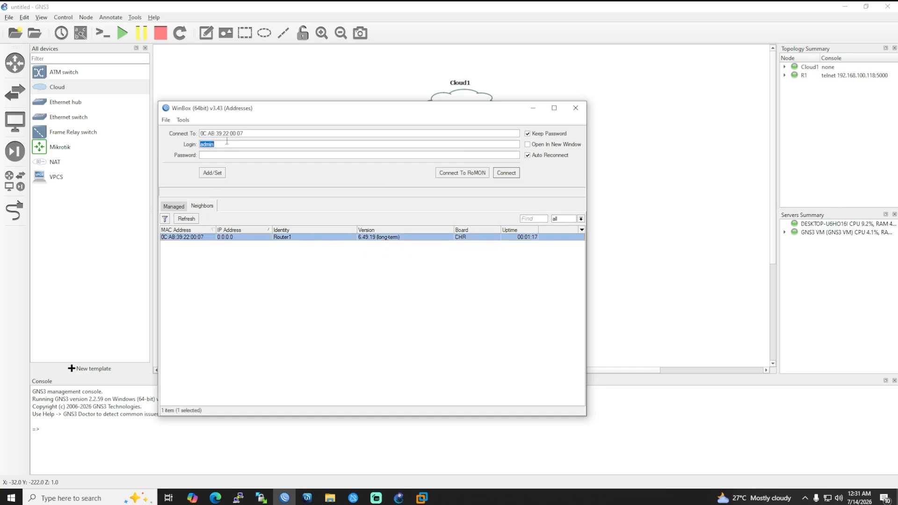
left_click(506, 172)
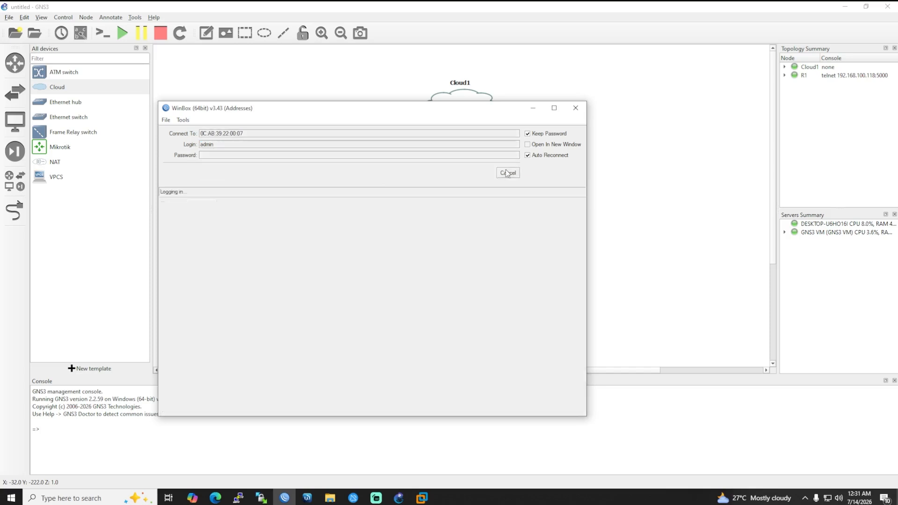
left_click(468, 112)
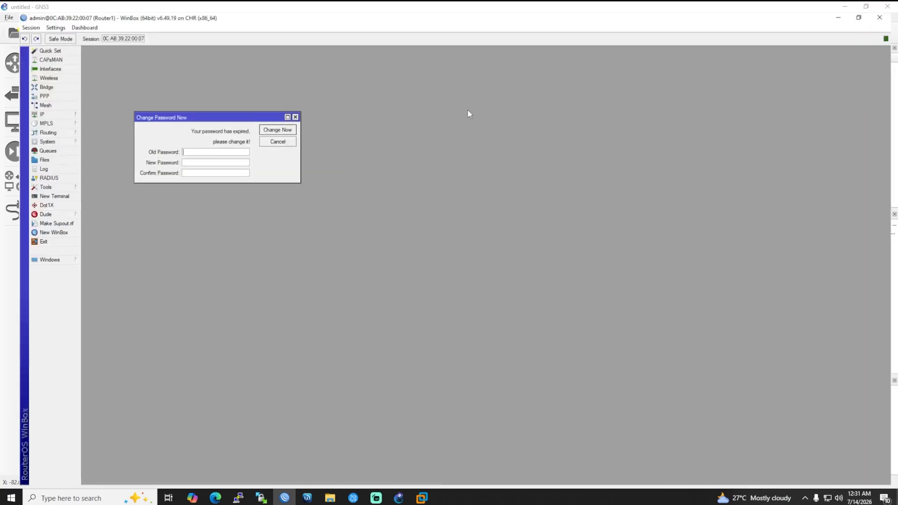
left_click(263, 134)
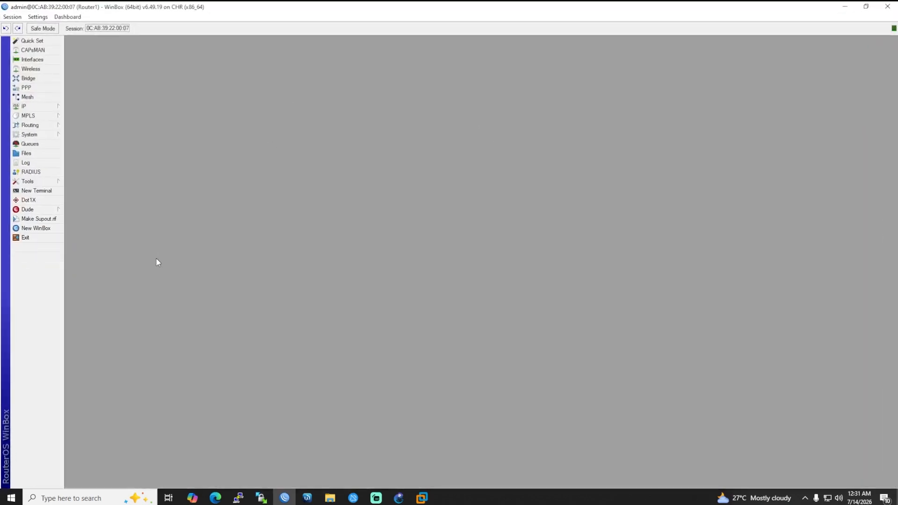